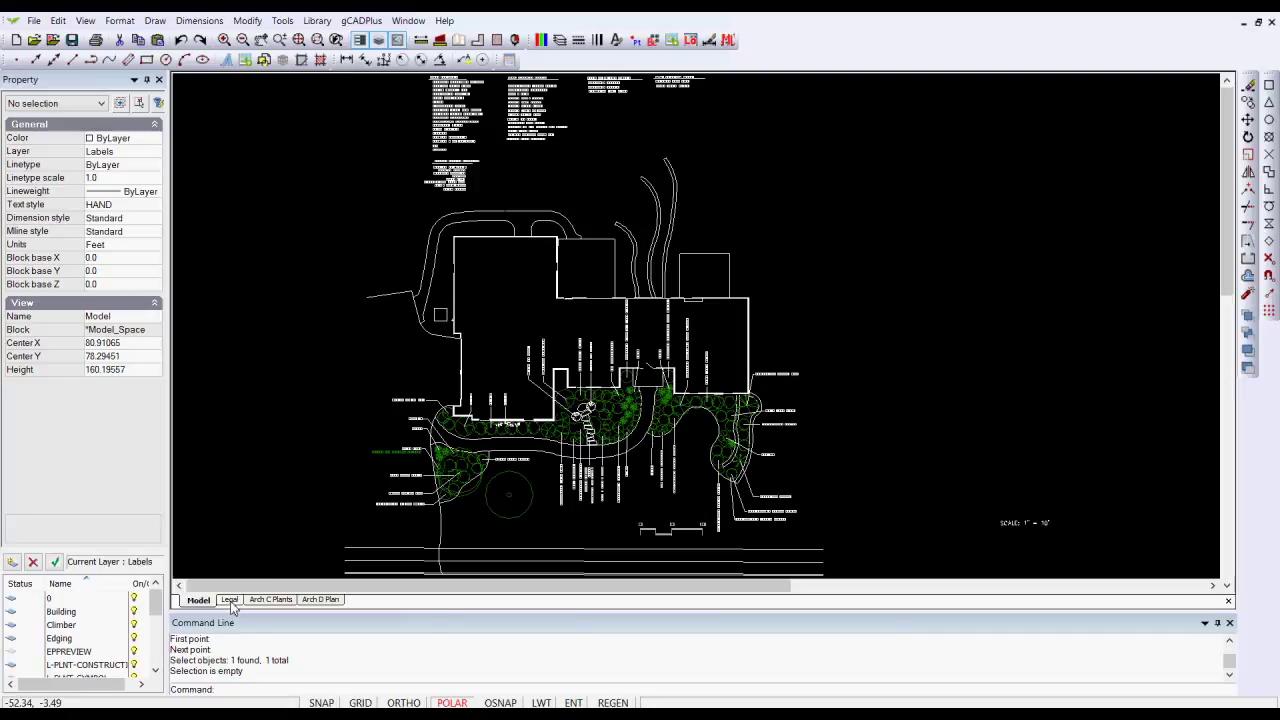
- Review the Legal and Arch C Plants layouts, deactivating the Arch C viewport to view the whole sheet
{"action": "left_click", "coordinate": [229, 600]}
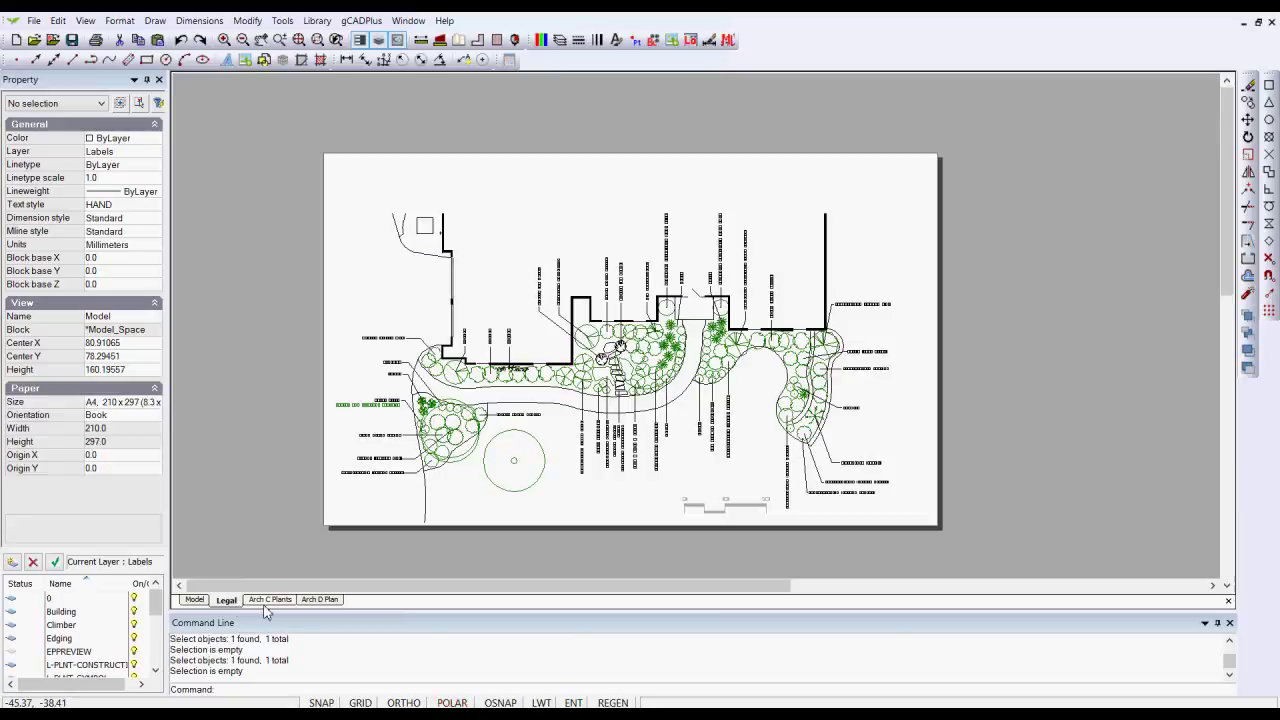
{"action": "left_click", "coordinate": [272, 600]}
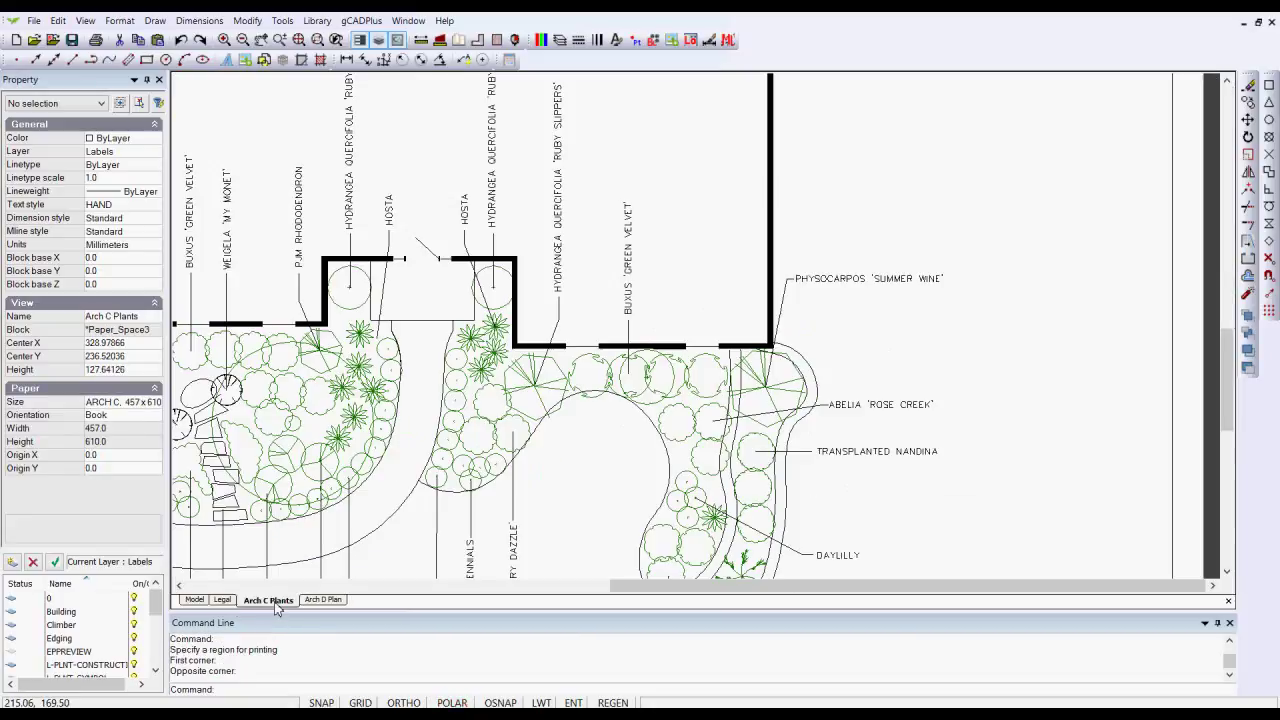
{"action": "right_click", "coordinate": [500, 485]}
{"action": "left_click", "coordinate": [538, 496]}
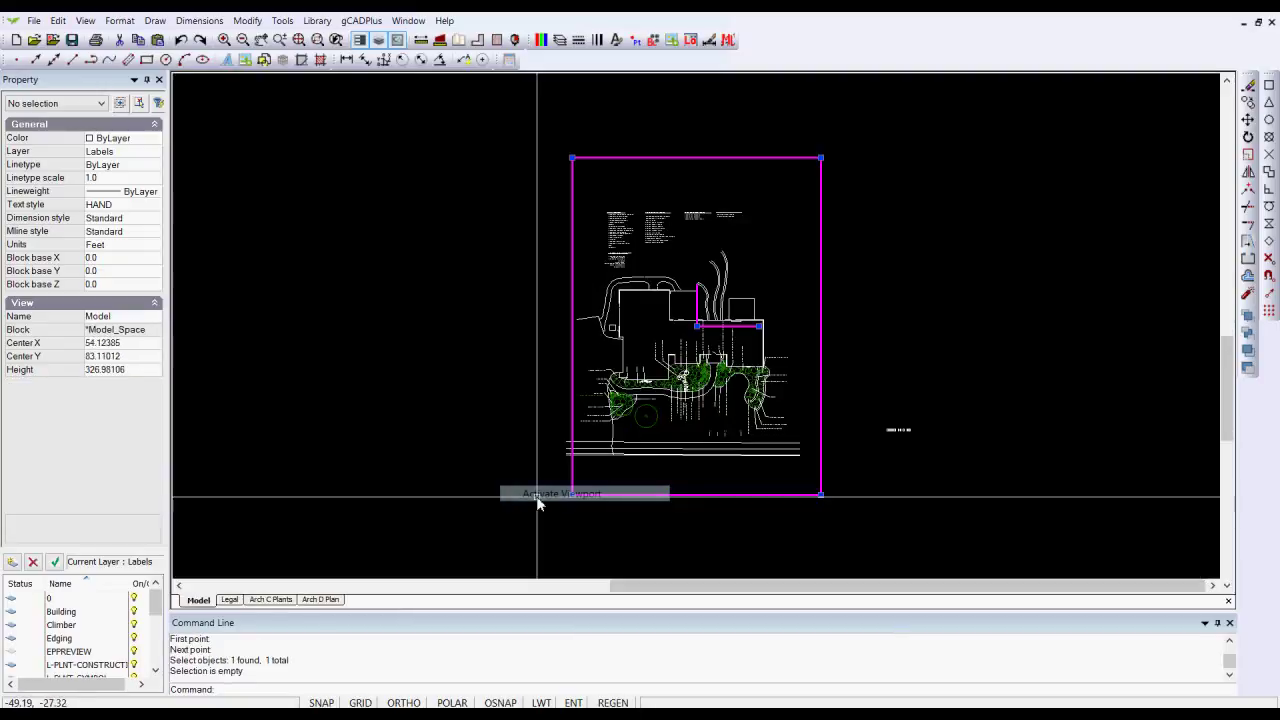
{"action": "right_click", "coordinate": [709, 199]}
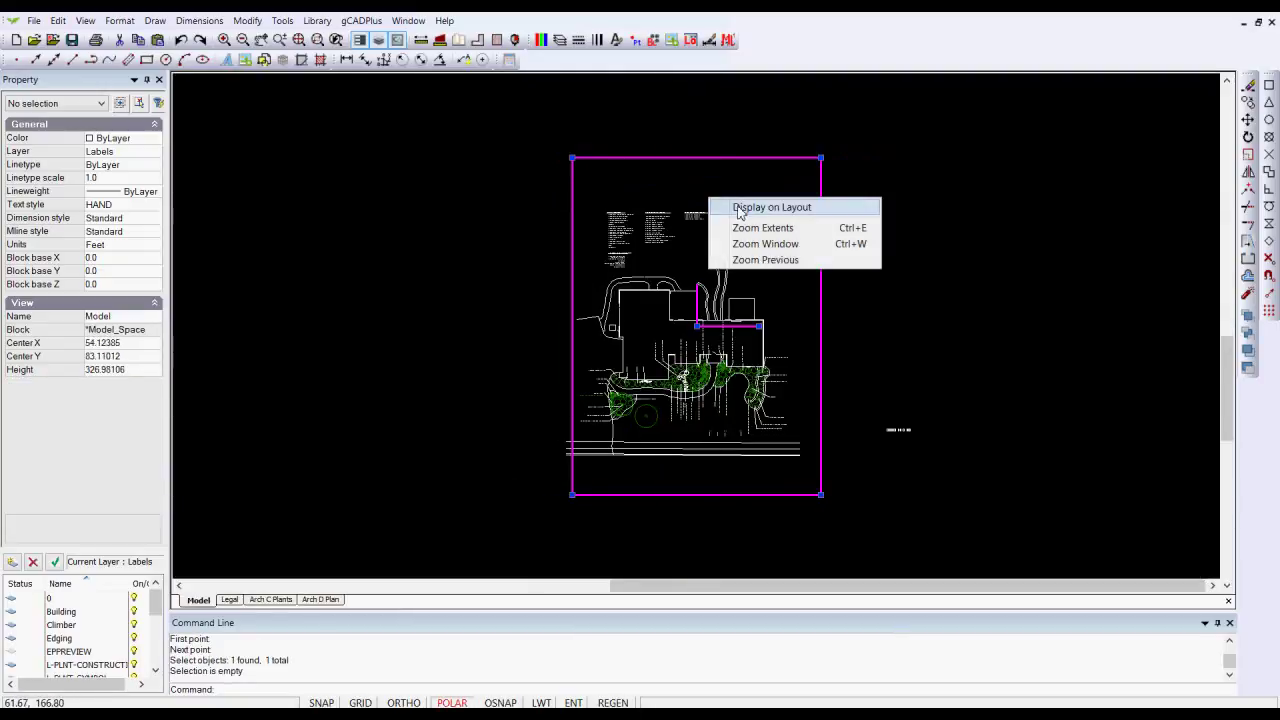
{"action": "left_click", "coordinate": [745, 208]}
{"action": "right_click", "coordinate": [764, 188]}
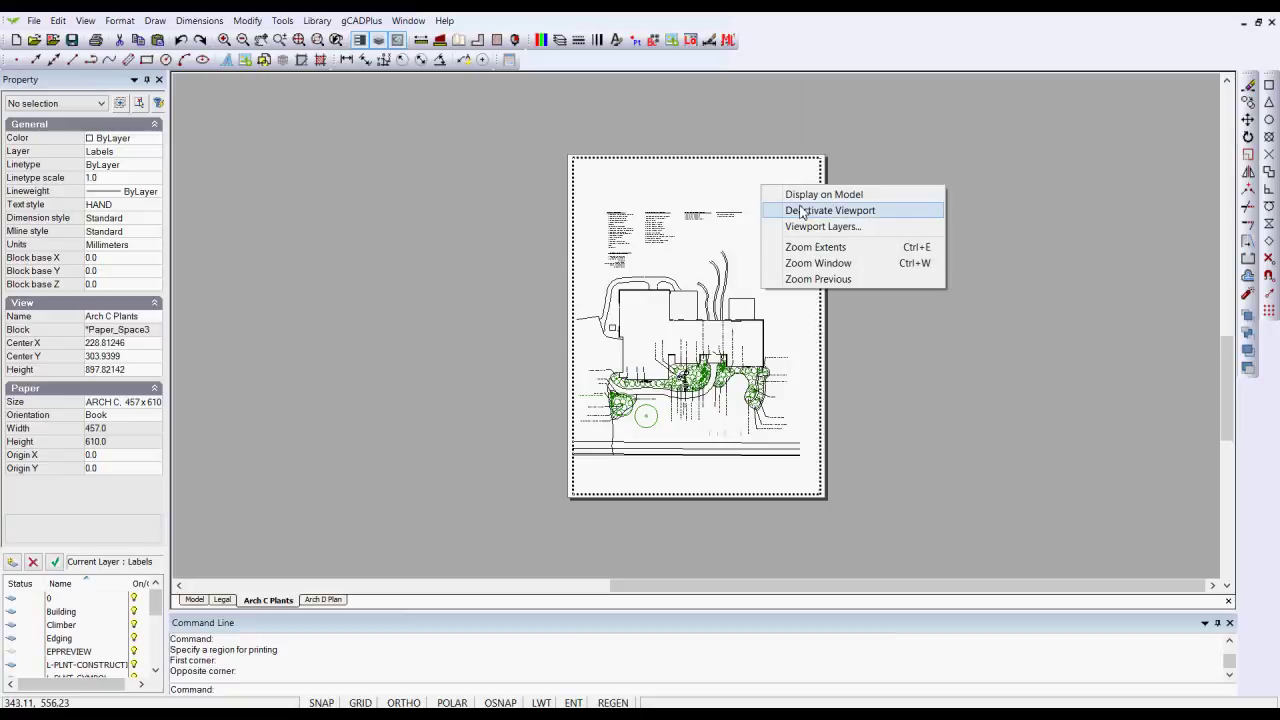
{"action": "left_click", "coordinate": [800, 210]}
{"action": "right_click", "coordinate": [915, 221]}
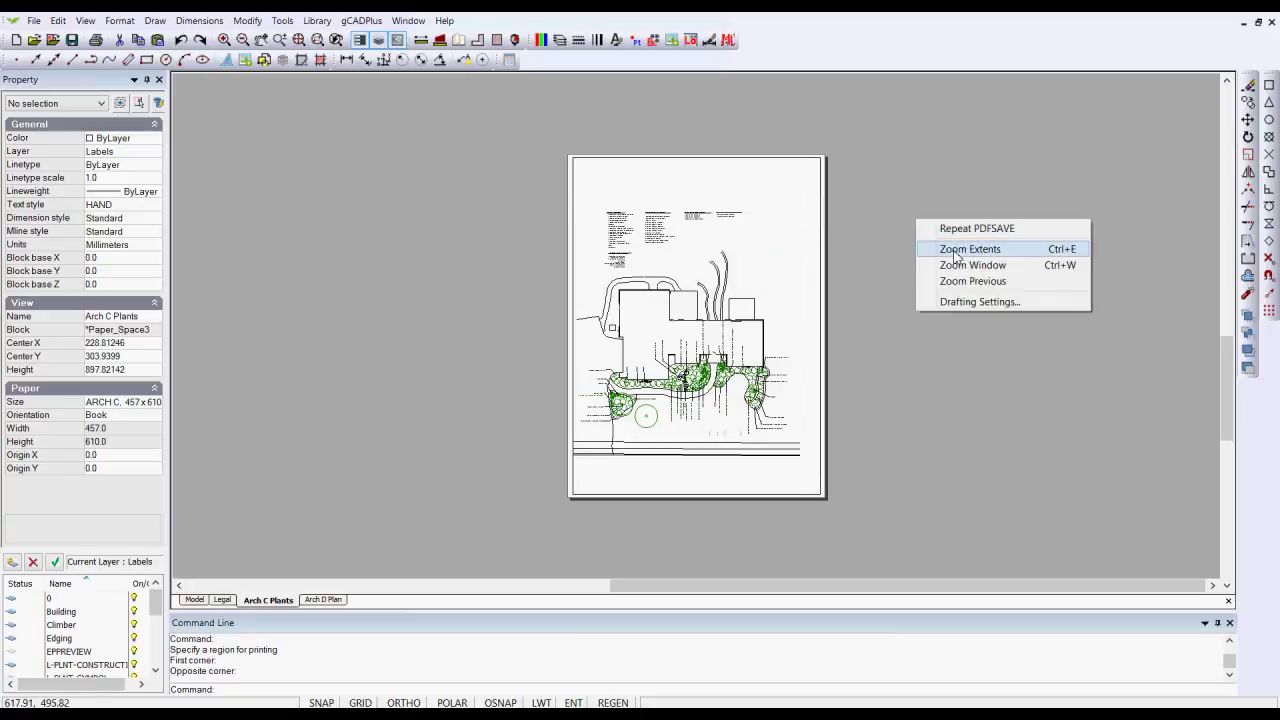
{"action": "left_click", "coordinate": [953, 252]}
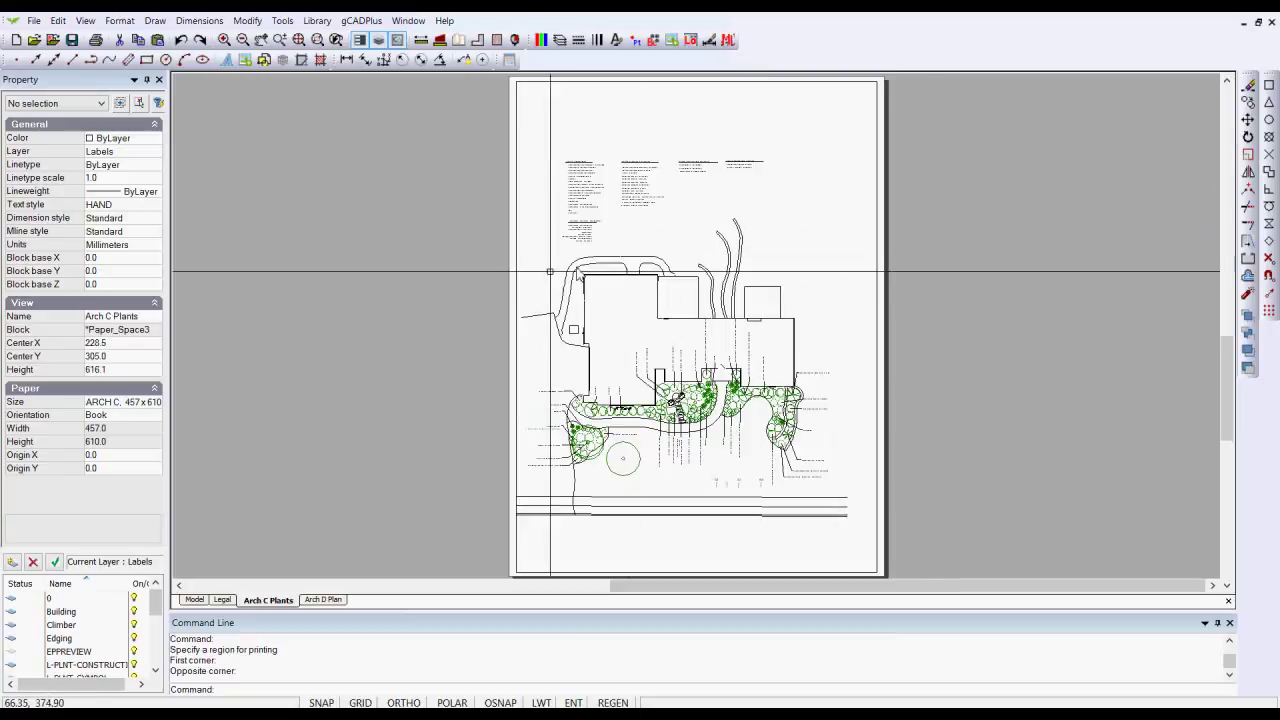
- Examine the plant labels around the front beds in model space
{"action": "left_click", "coordinate": [193, 599]}
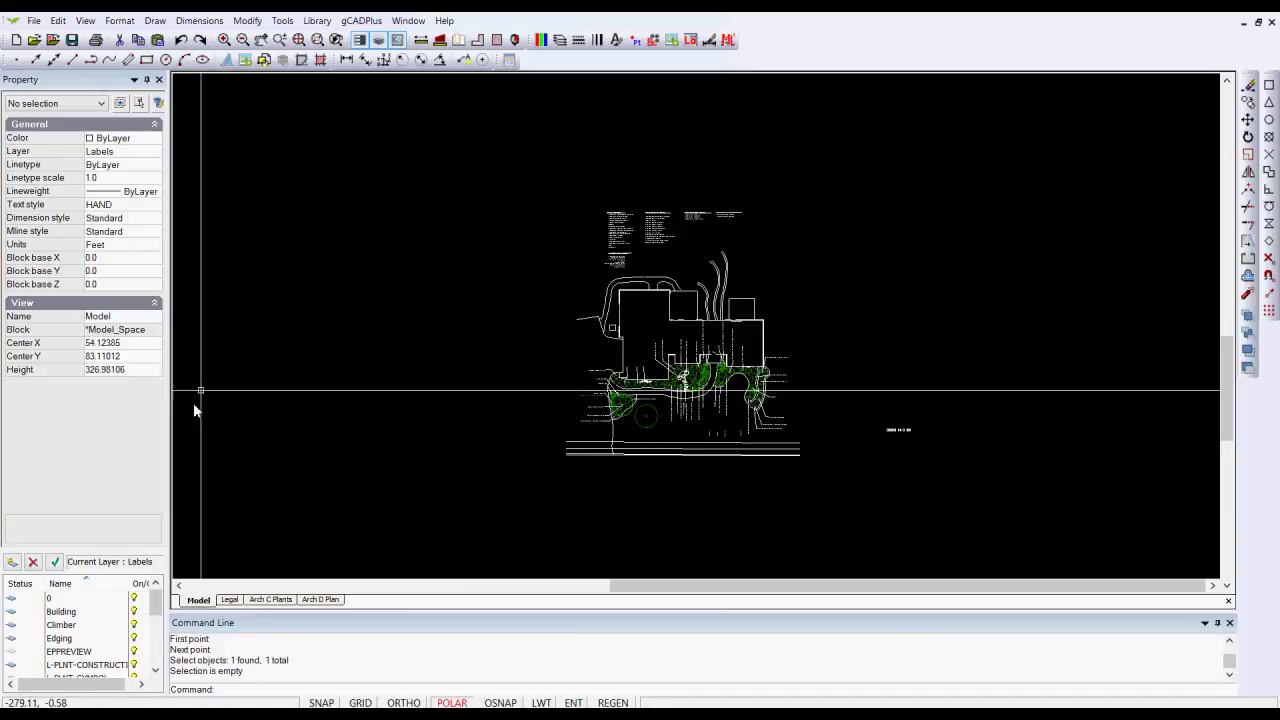
{"action": "right_click", "coordinate": [268, 313]}
{"action": "left_click", "coordinate": [316, 339]}
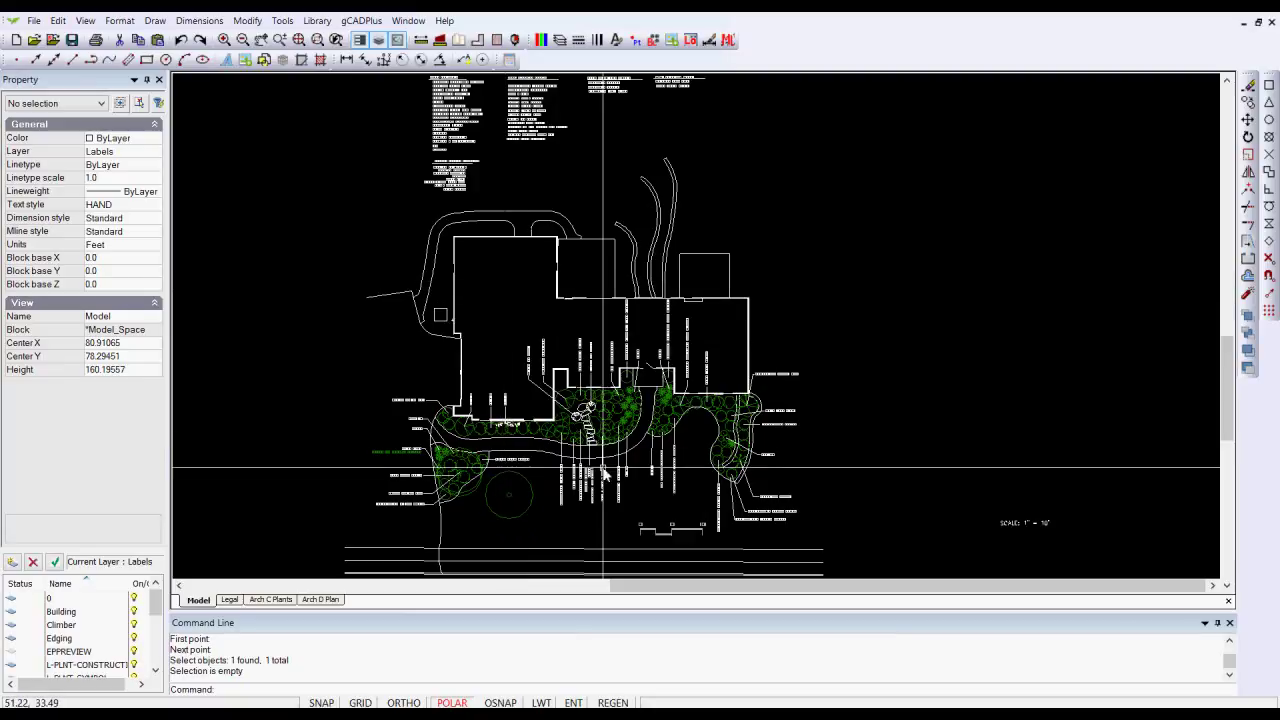
{"action": "scroll", "coordinate": [590, 428], "scroll_direction": "up", "scroll_amount": 5}
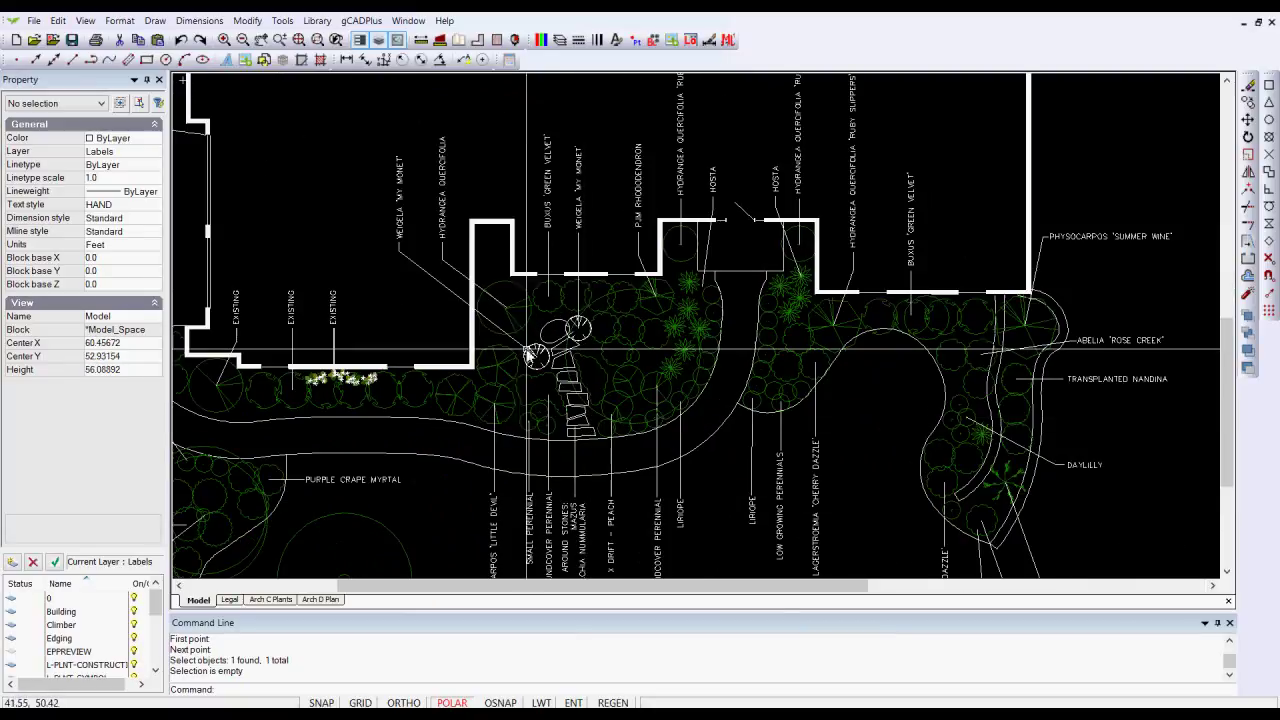
{"action": "left_click", "coordinate": [549, 222]}
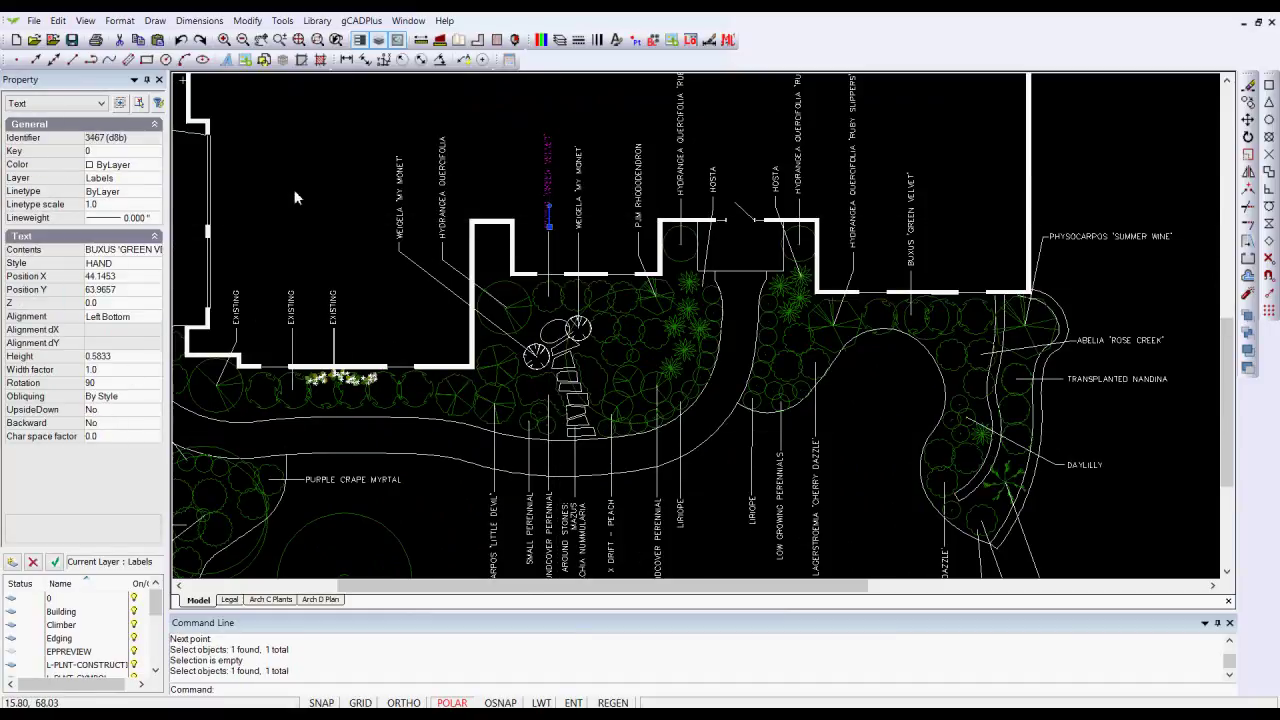
{"action": "key", "text": "Escape"}
- Examine the plant lists placed above the house in model space
{"action": "scroll", "coordinate": [543, 114], "scroll_direction": "down", "scroll_amount": 3}
{"action": "middle_click_drag", "start_coordinate": [456, 250], "coordinate": [566, 341]}
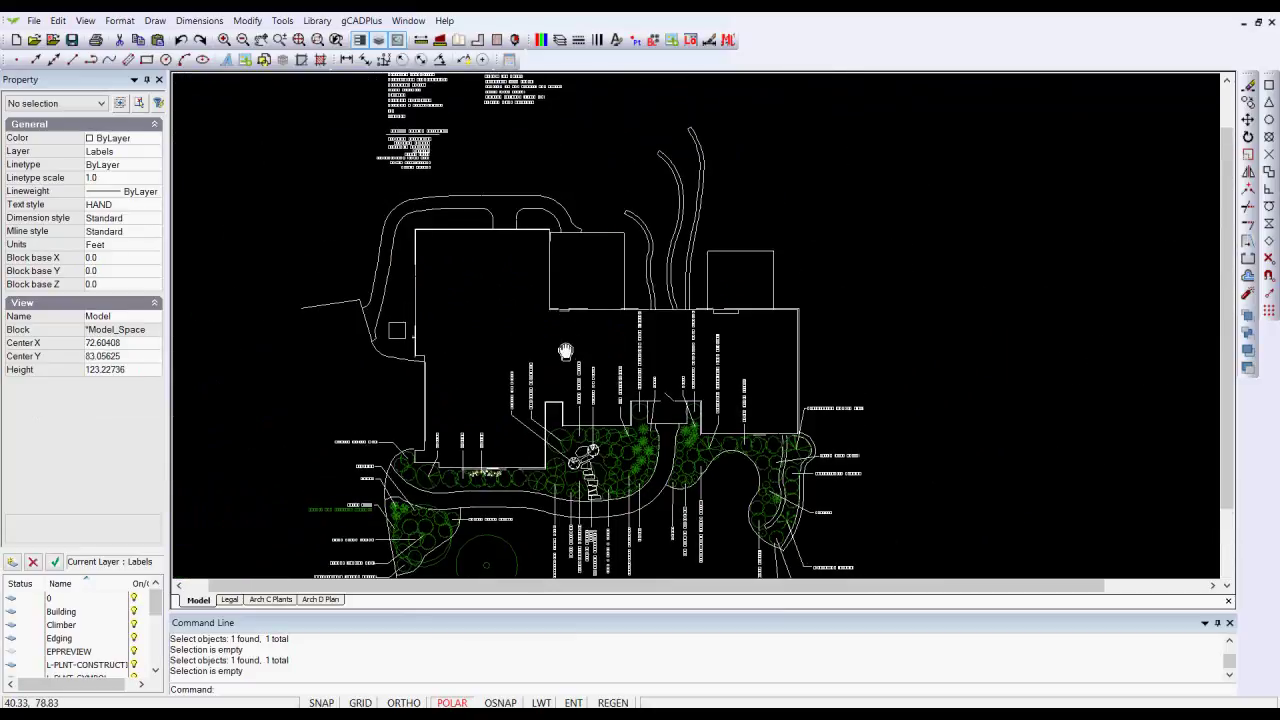
{"action": "middle_click_drag", "start_coordinate": [474, 177], "coordinate": [491, 306]}
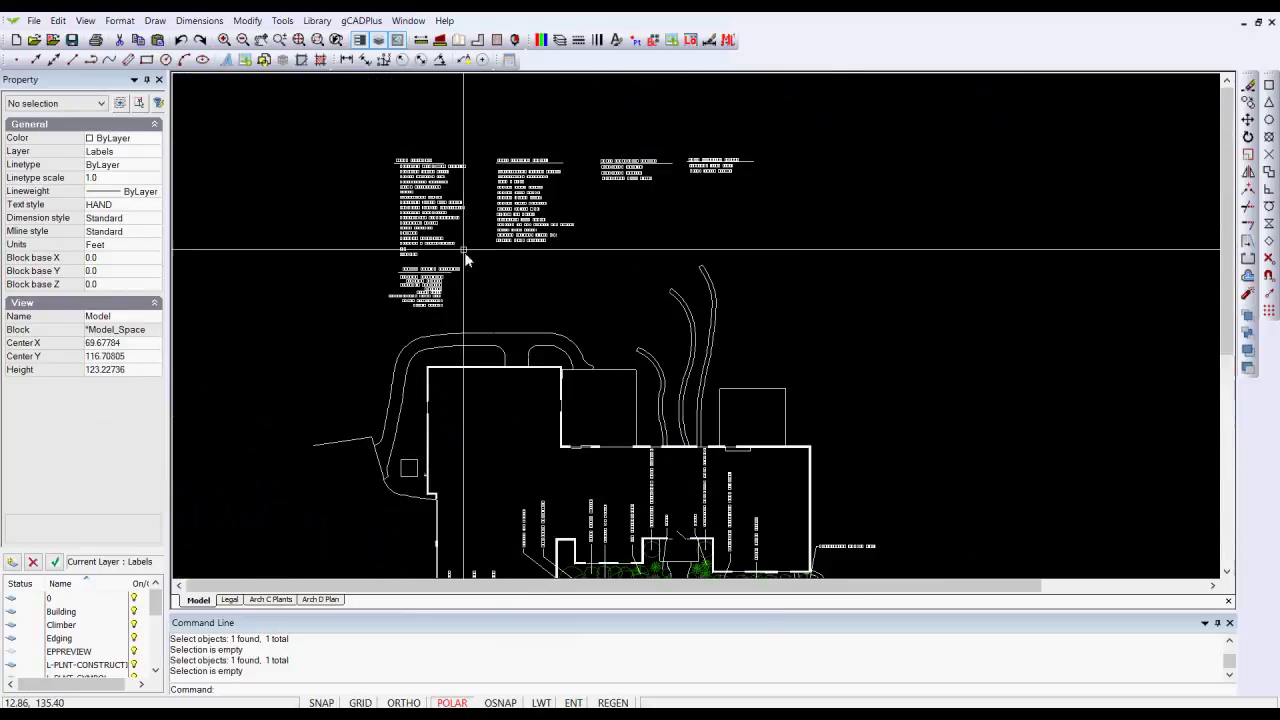
{"action": "scroll", "coordinate": [462, 240], "scroll_direction": "up", "scroll_amount": 3}
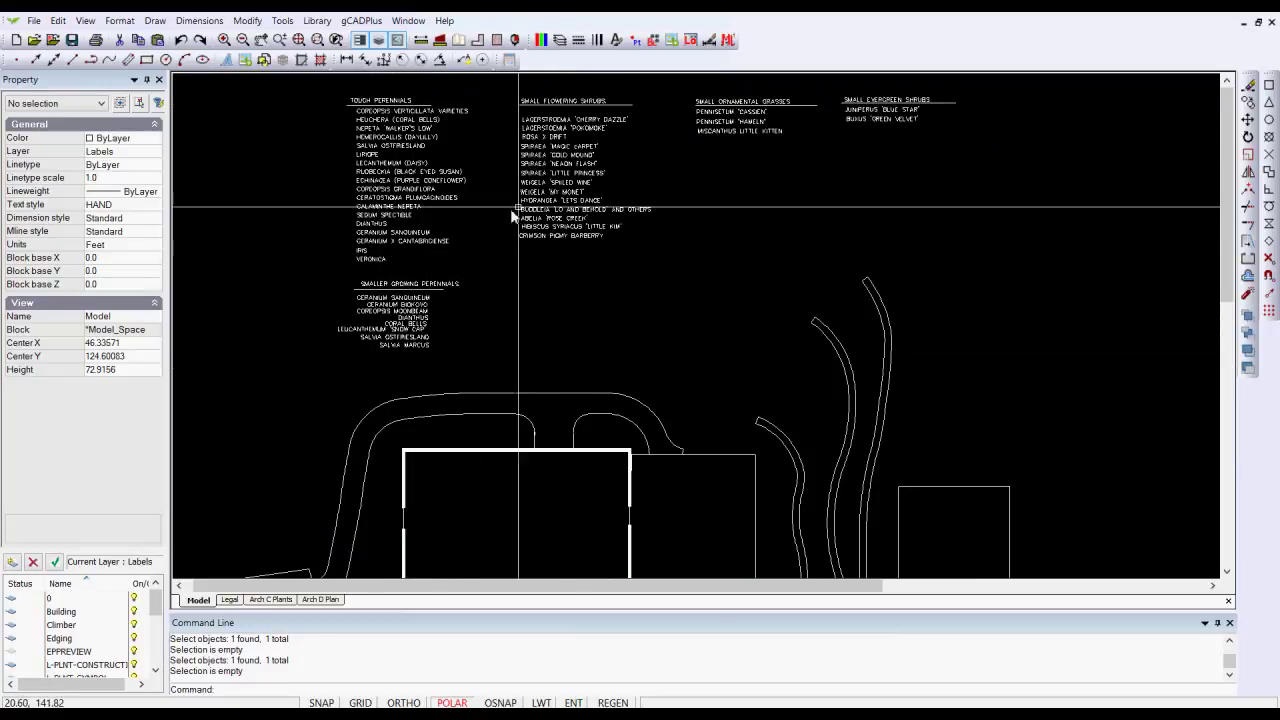
{"action": "scroll", "coordinate": [722, 238], "scroll_direction": "down", "scroll_amount": 2}
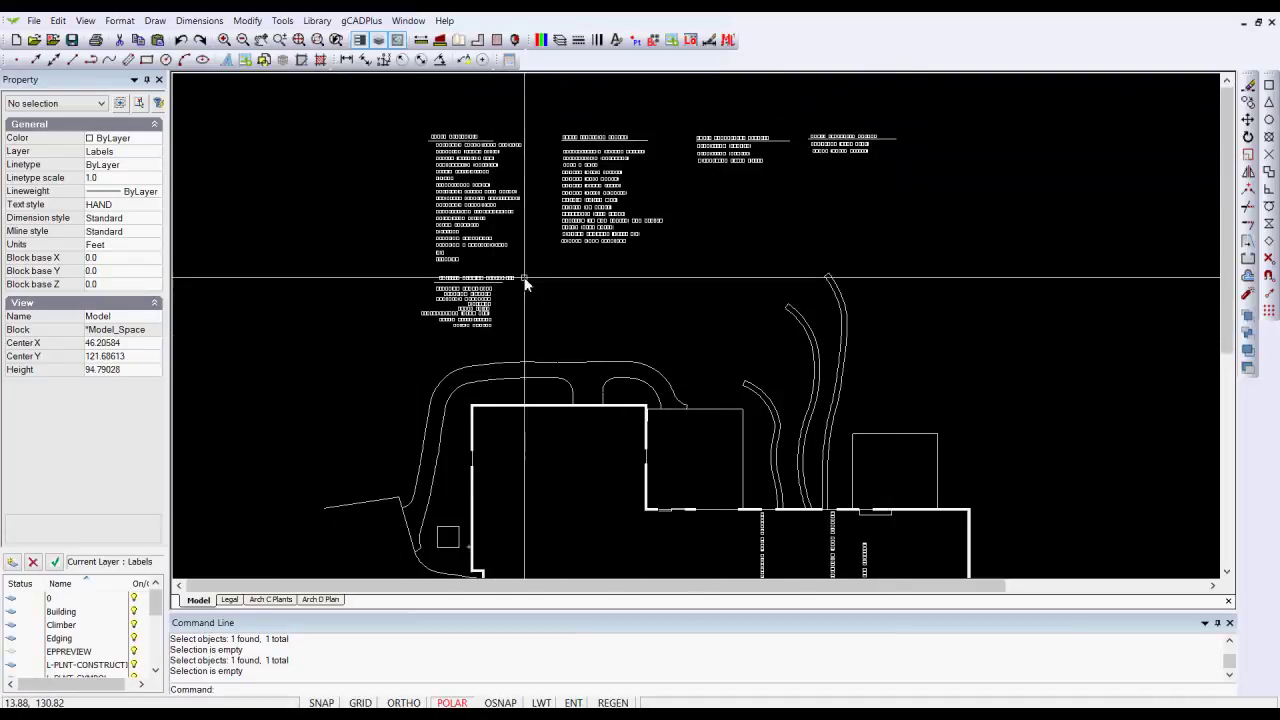
{"action": "scroll", "coordinate": [520, 282], "scroll_direction": "down", "scroll_amount": 1}
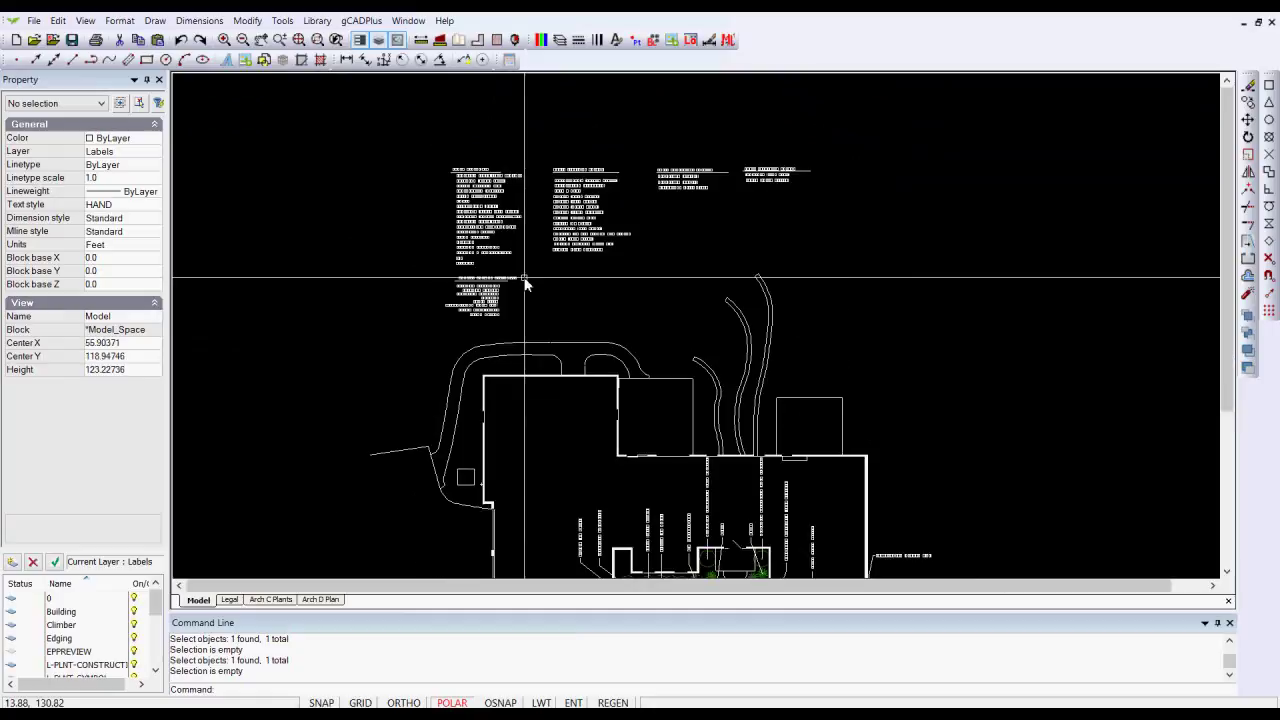
- Open the Legal layout and make layer 0 the current layer
{"action": "left_click", "coordinate": [230, 600]}
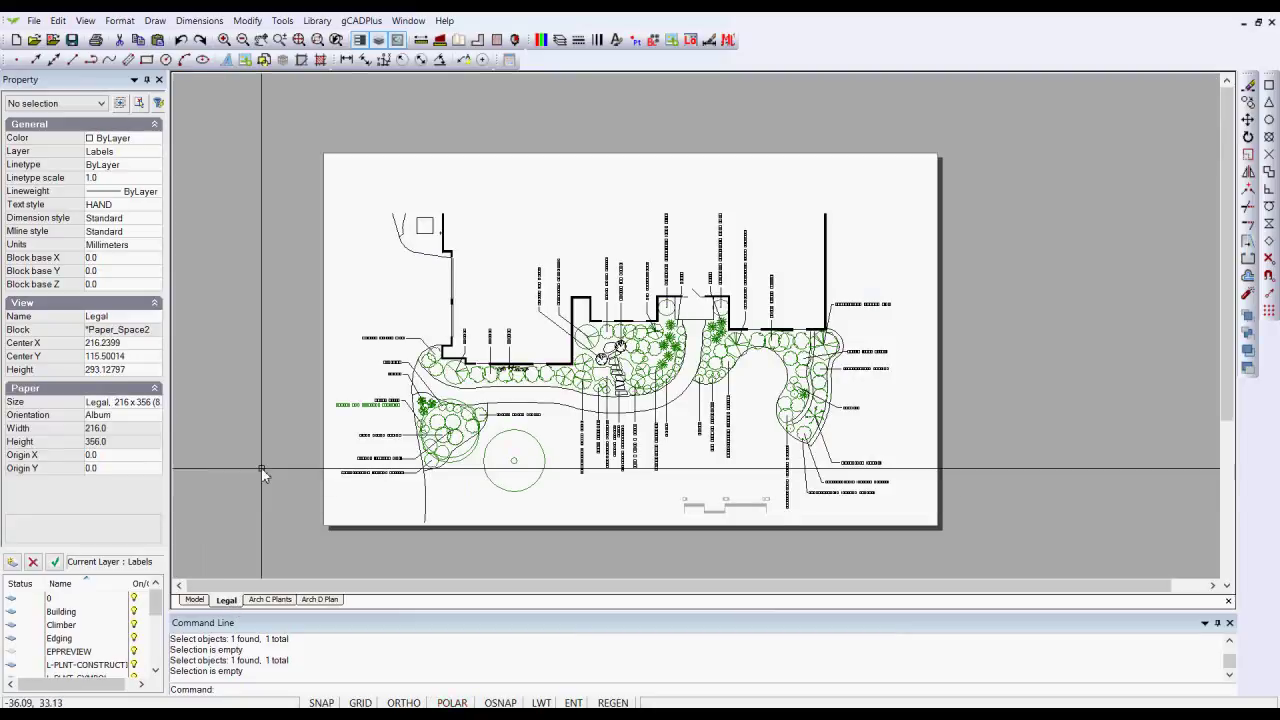
{"action": "right_click", "coordinate": [249, 343]}
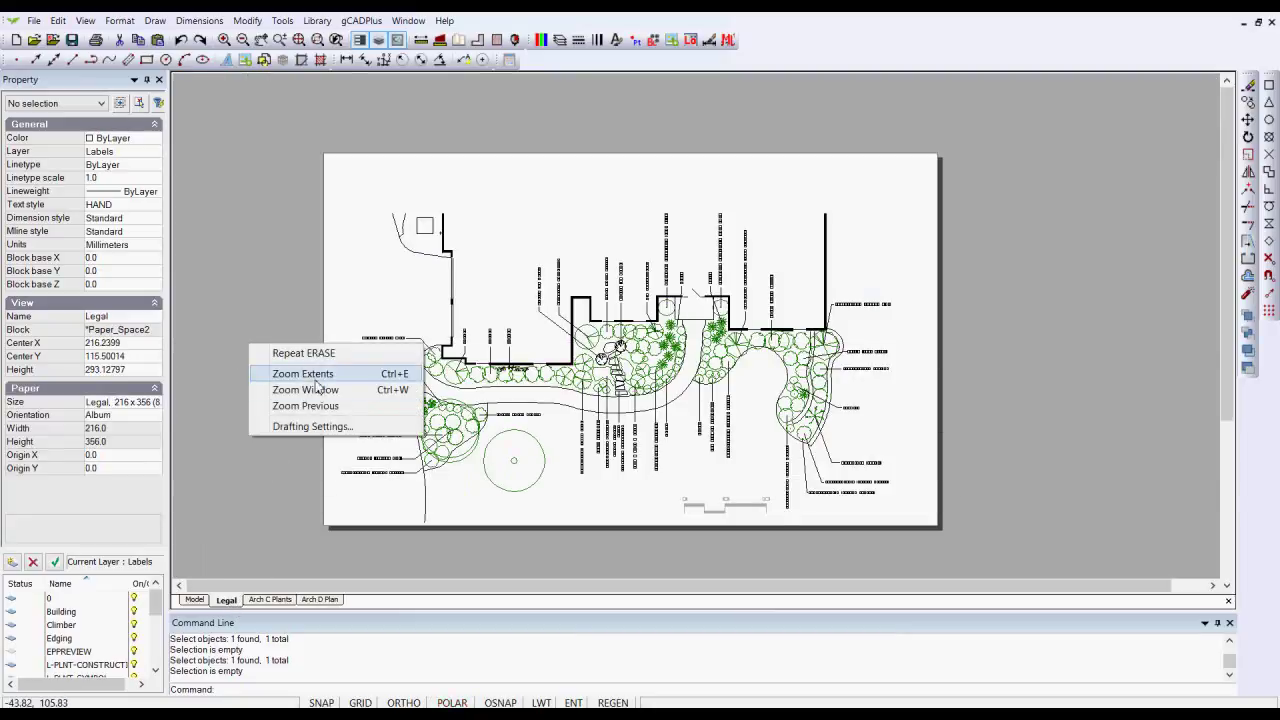
{"action": "left_click", "coordinate": [300, 373]}
{"action": "scroll", "coordinate": [422, 302], "scroll_direction": "down", "scroll_amount": 1}
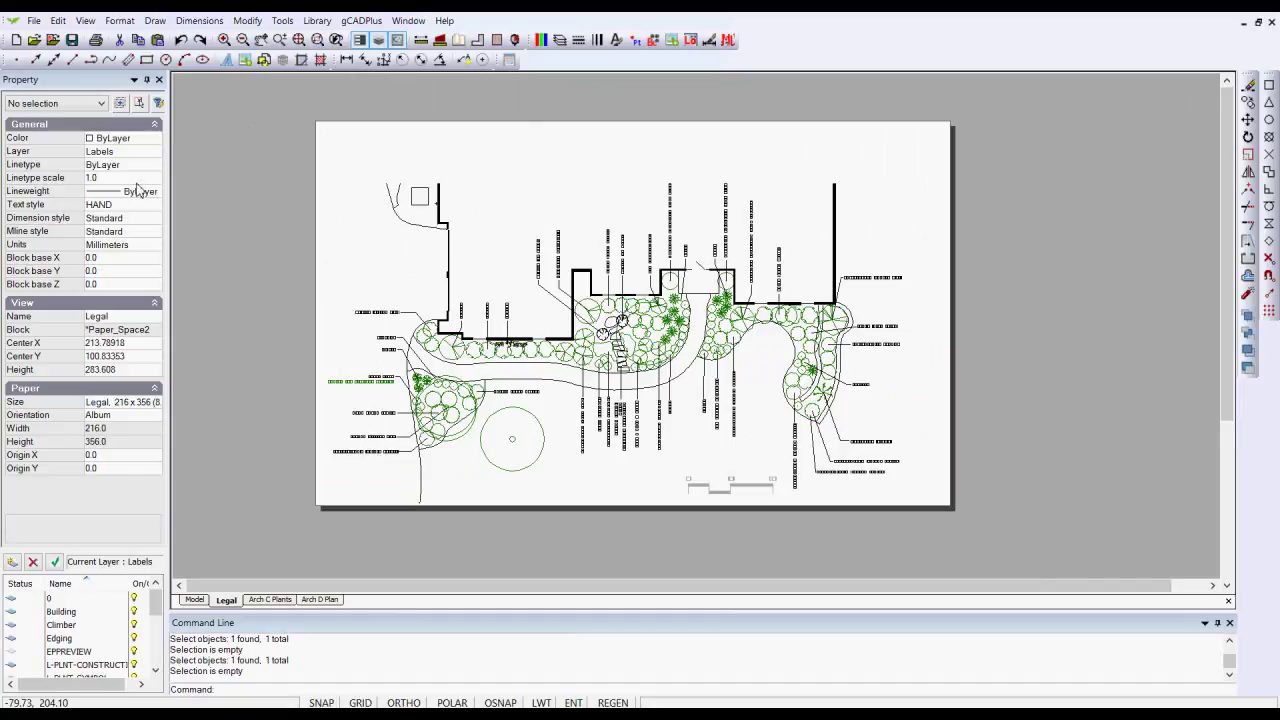
{"action": "left_click", "coordinate": [144, 152]}
{"action": "left_click", "coordinate": [155, 153]}
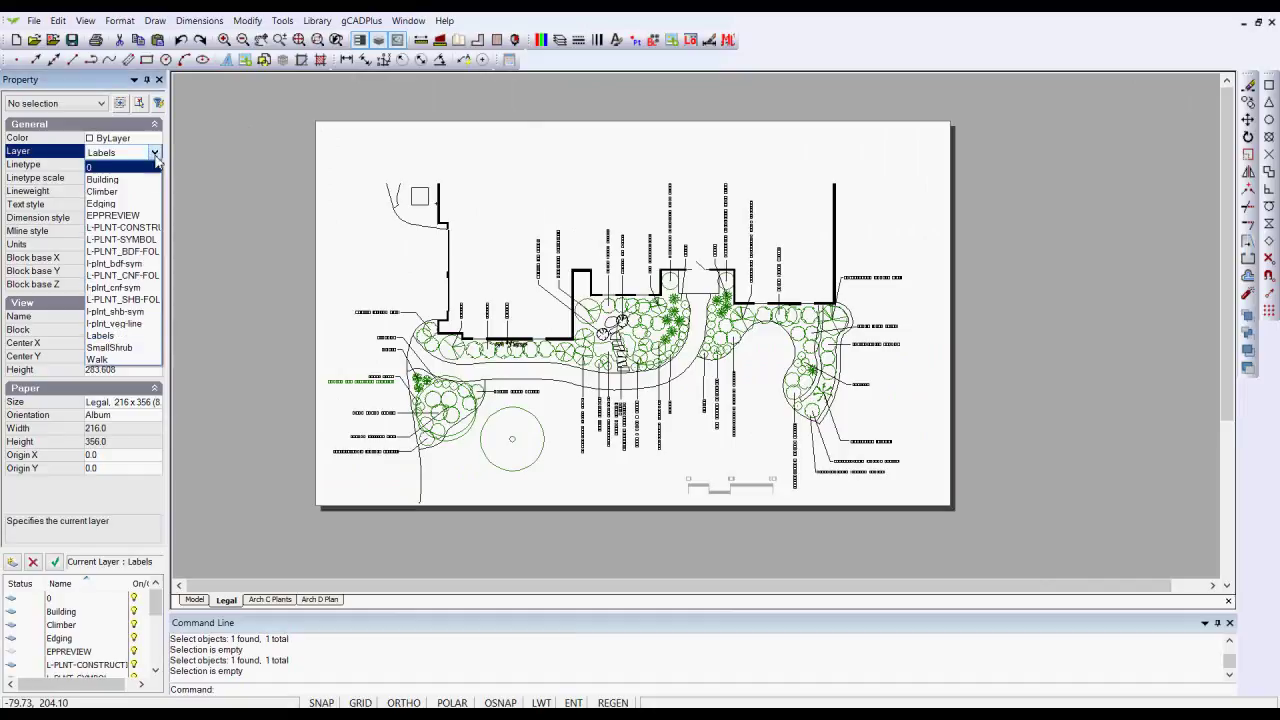
{"action": "left_click", "coordinate": [135, 169]}
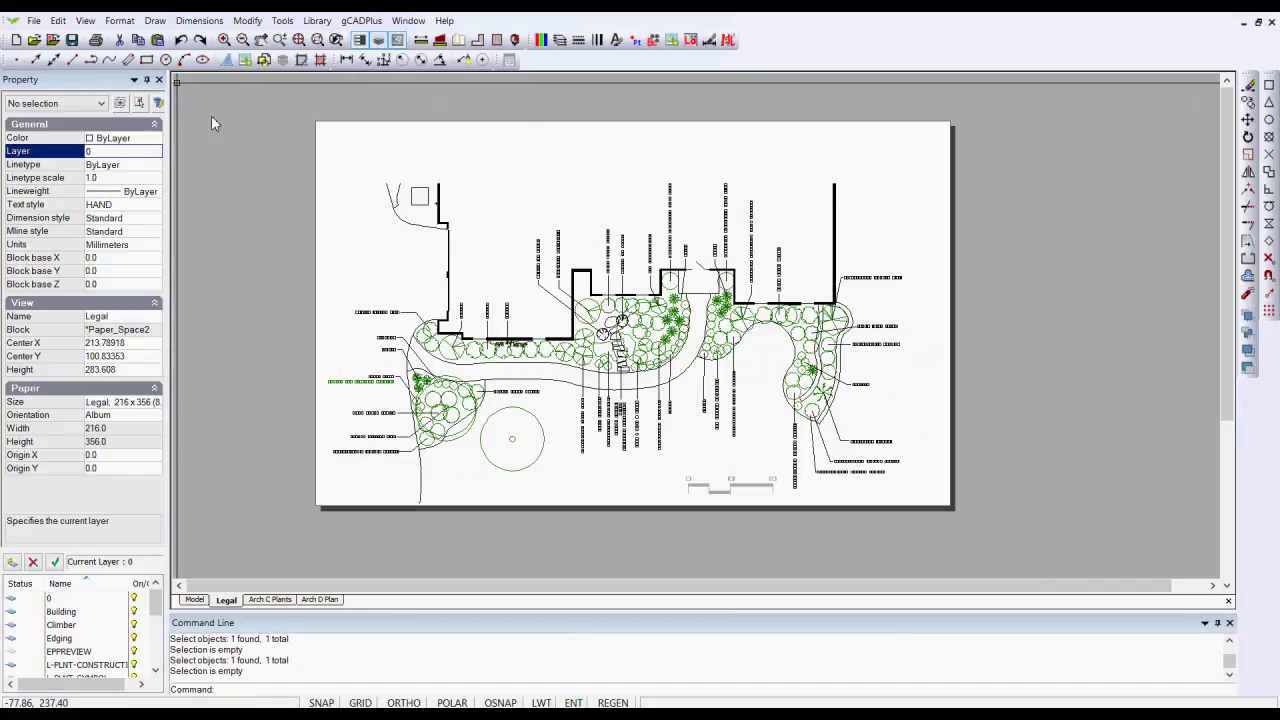
- Draw a two-point rectangle about 95 by 87 mm over the house corner at the sheet's upper left
{"action": "left_click", "coordinate": [155, 21]}
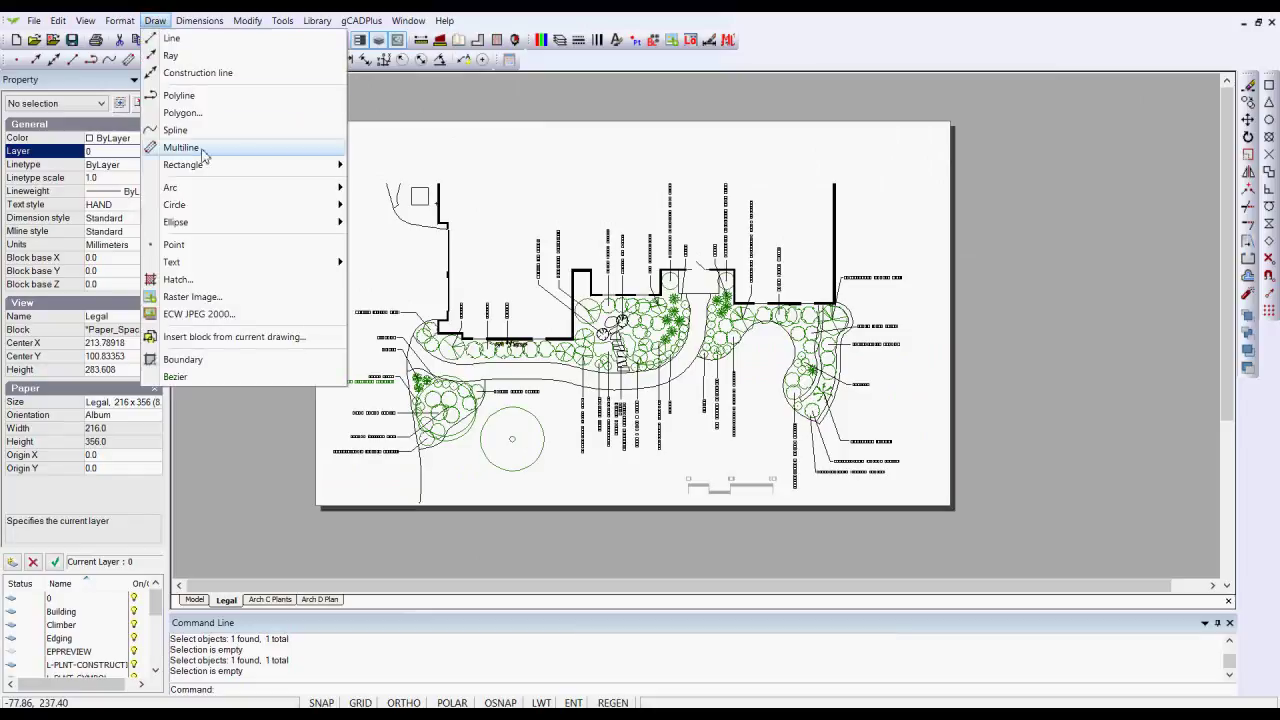
{"action": "mouse_move", "coordinate": [198, 166]}
{"action": "left_click", "coordinate": [386, 164]}
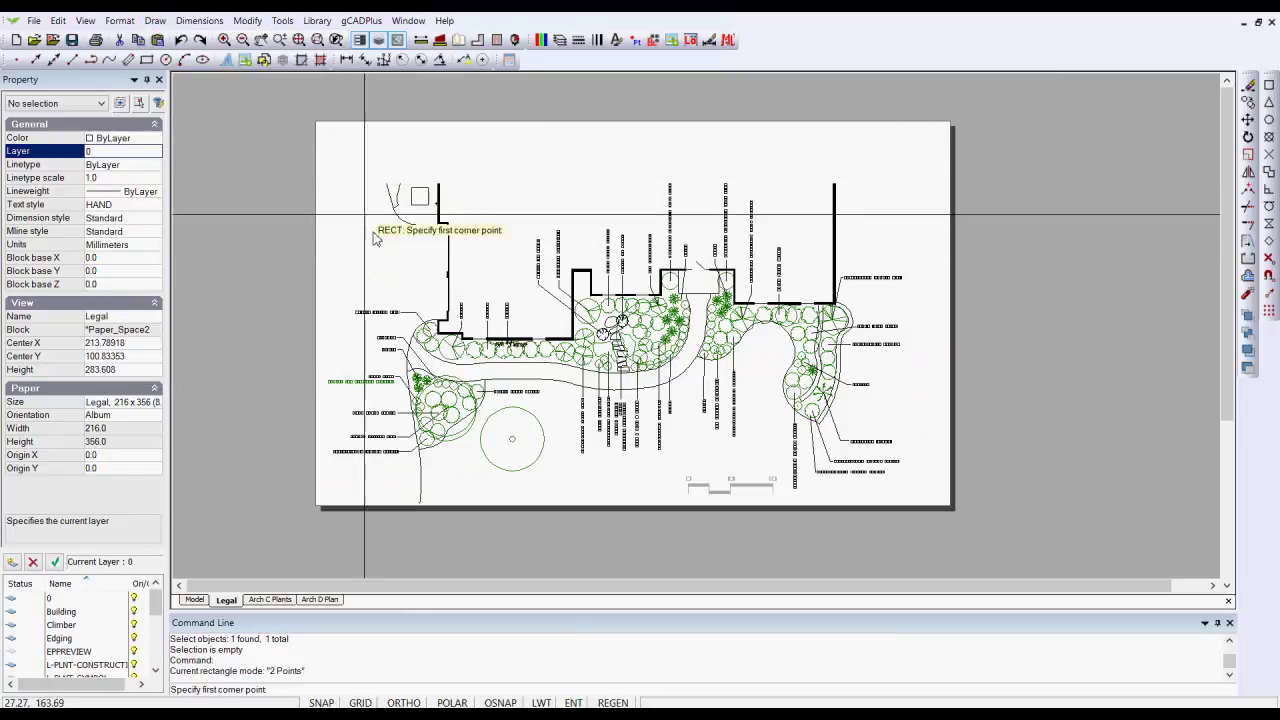
{"action": "left_click", "coordinate": [285, 147]}
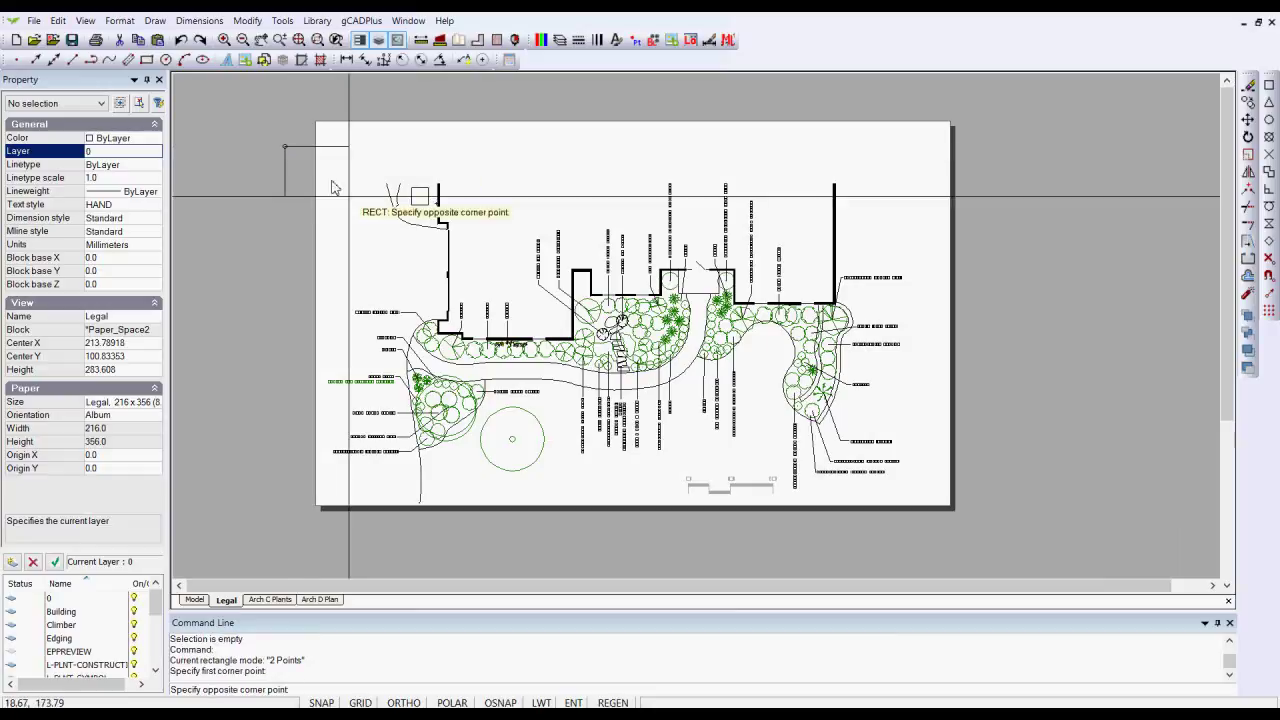
{"action": "left_click", "coordinate": [455, 301]}
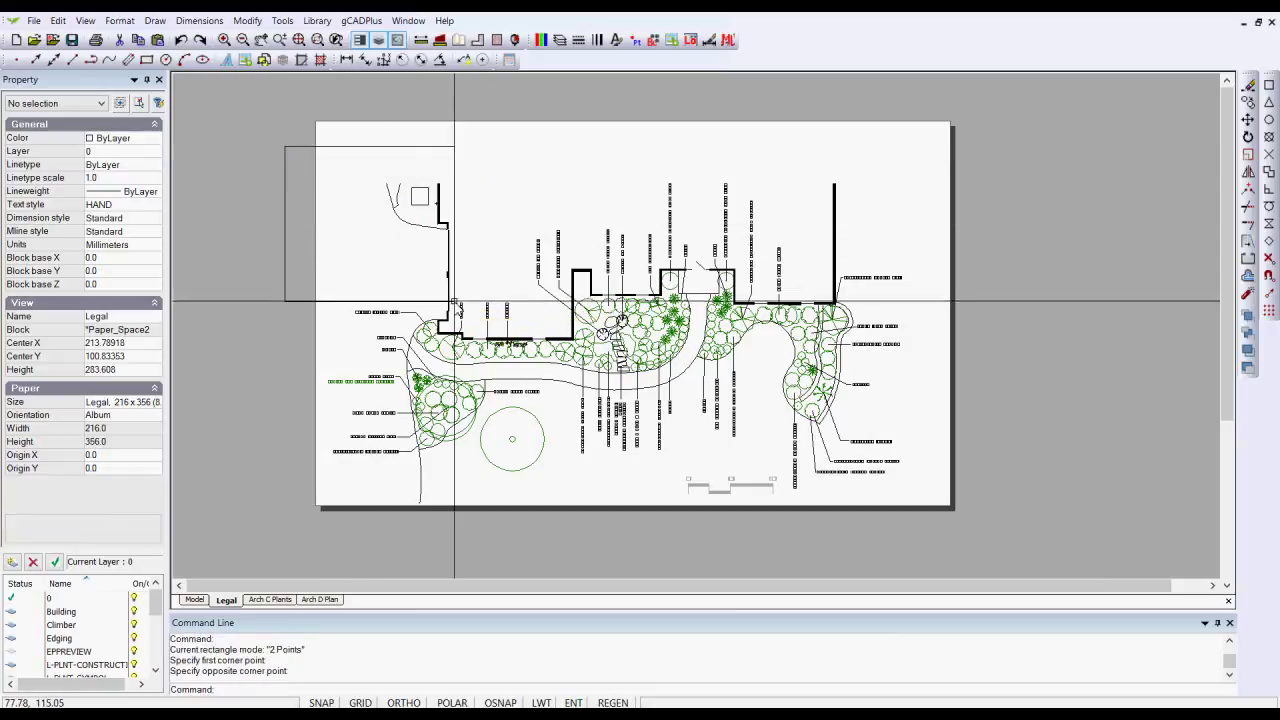
- Set the new rectangle's color to 255 and make it filled so it masks the drawing beneath
{"action": "left_click", "coordinate": [307, 147]}
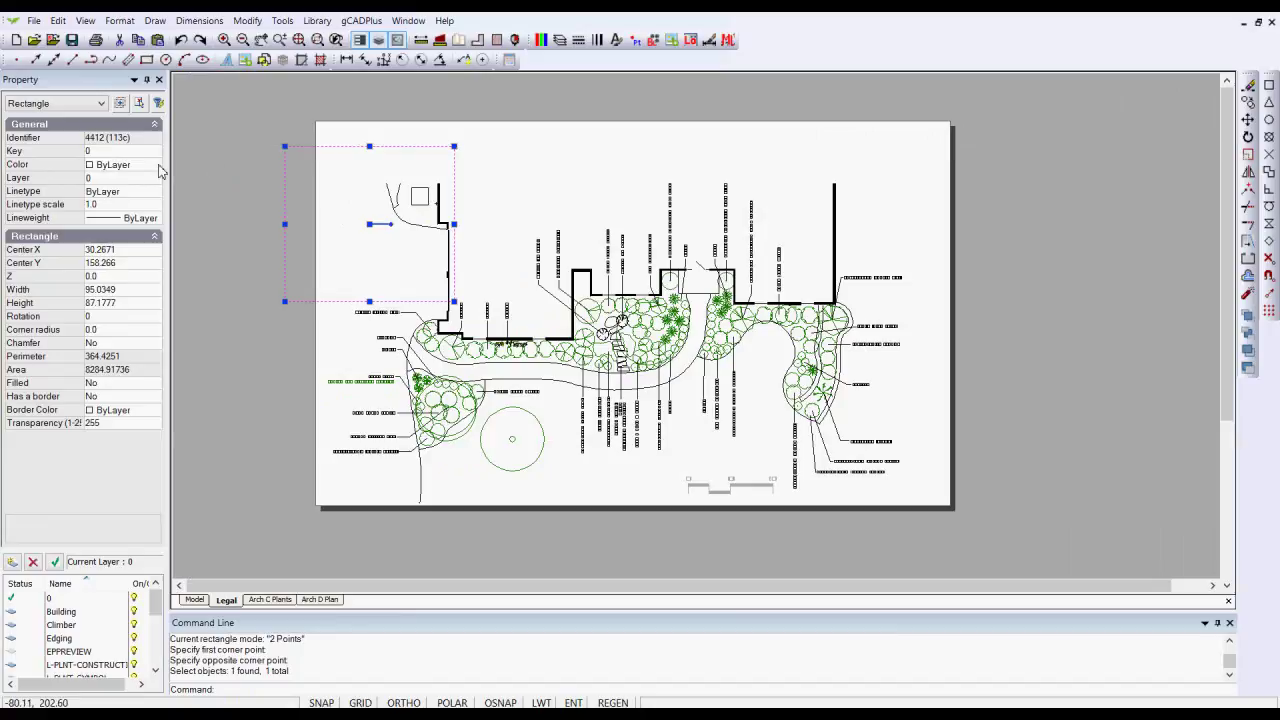
{"action": "left_click", "coordinate": [155, 170]}
{"action": "left_click", "coordinate": [155, 166]}
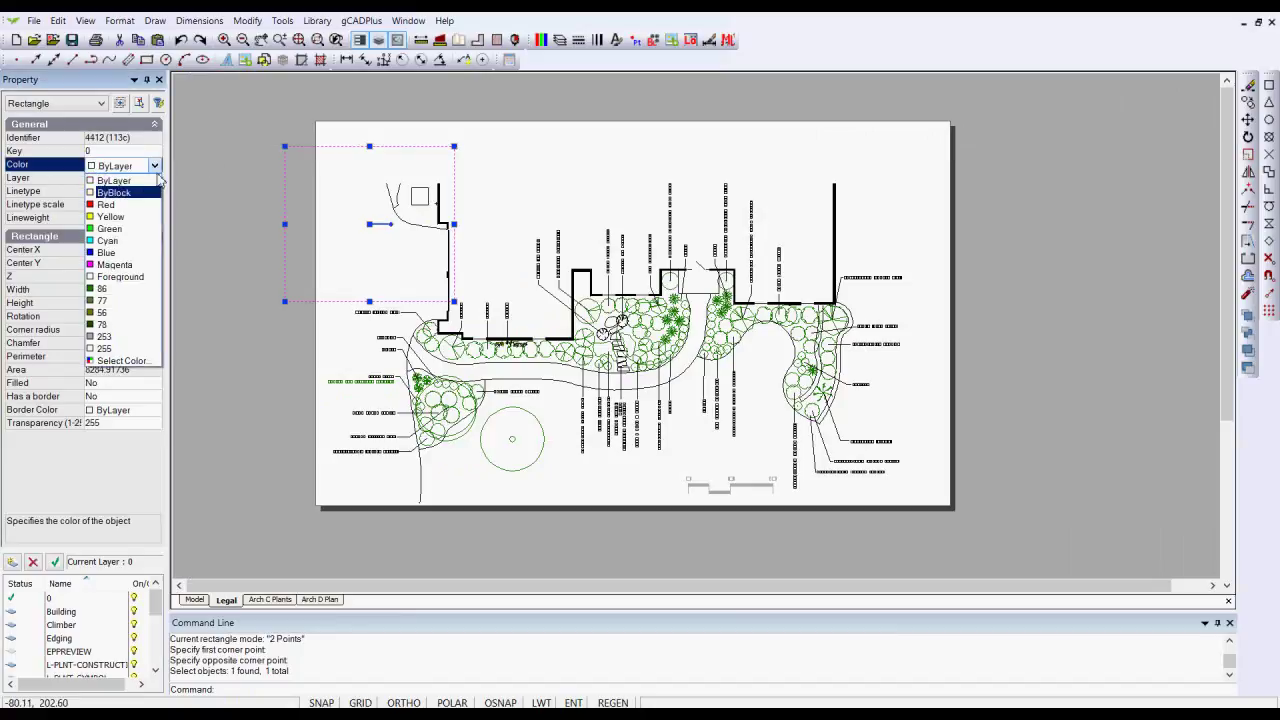
{"action": "left_click", "coordinate": [118, 347]}
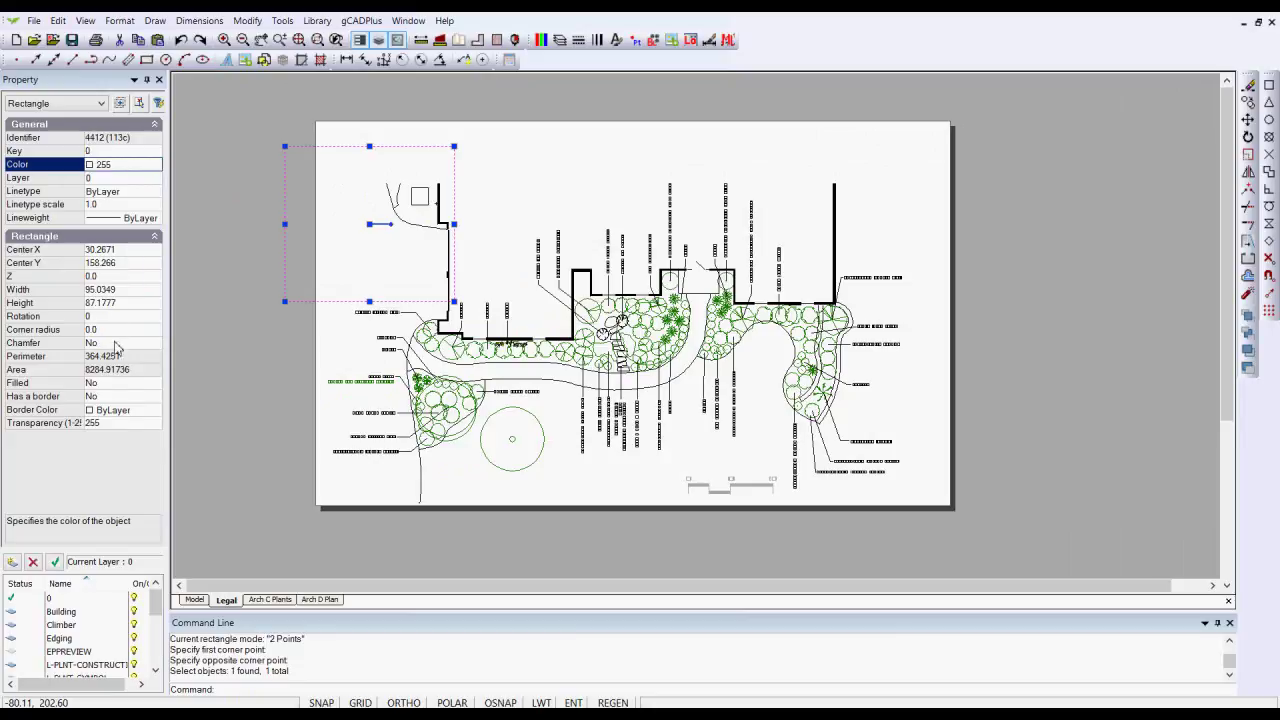
{"action": "double_click", "coordinate": [117, 385]}
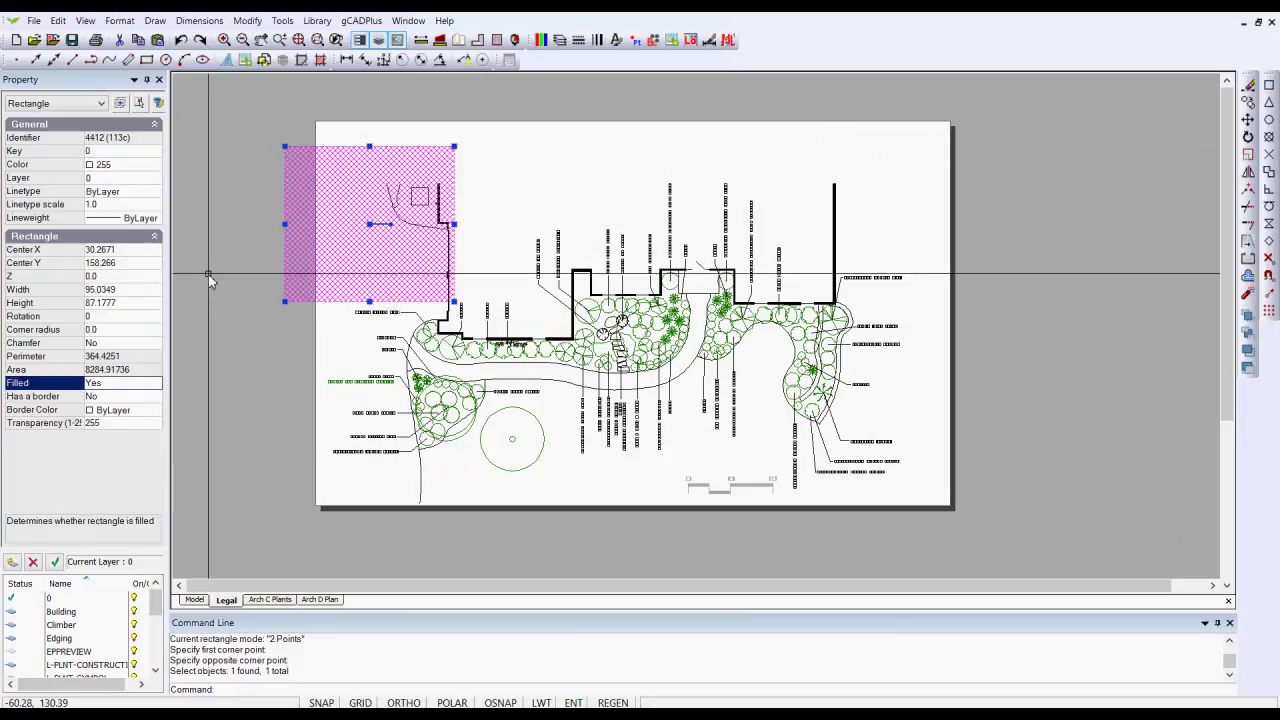
{"action": "key", "text": "Escape"}
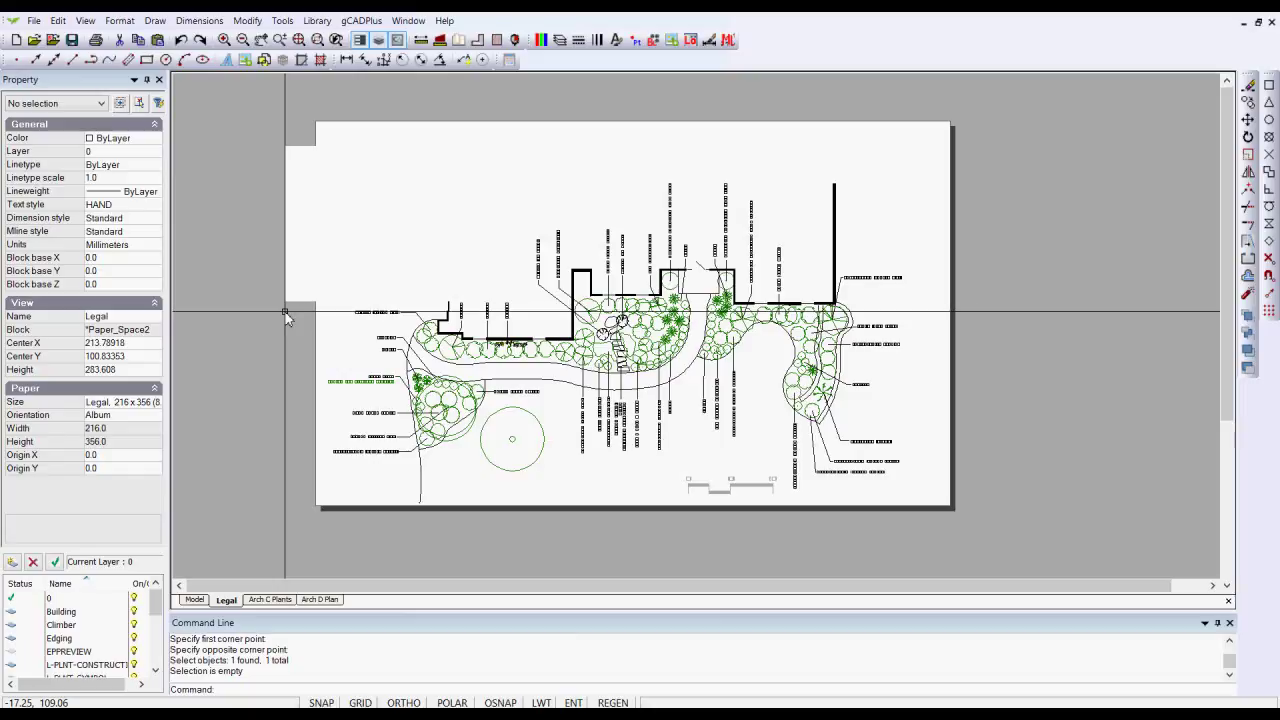
- Add a tall viewport to the Legal layout over the masked area at the sheet's upper left
{"action": "right_click", "coordinate": [227, 601]}
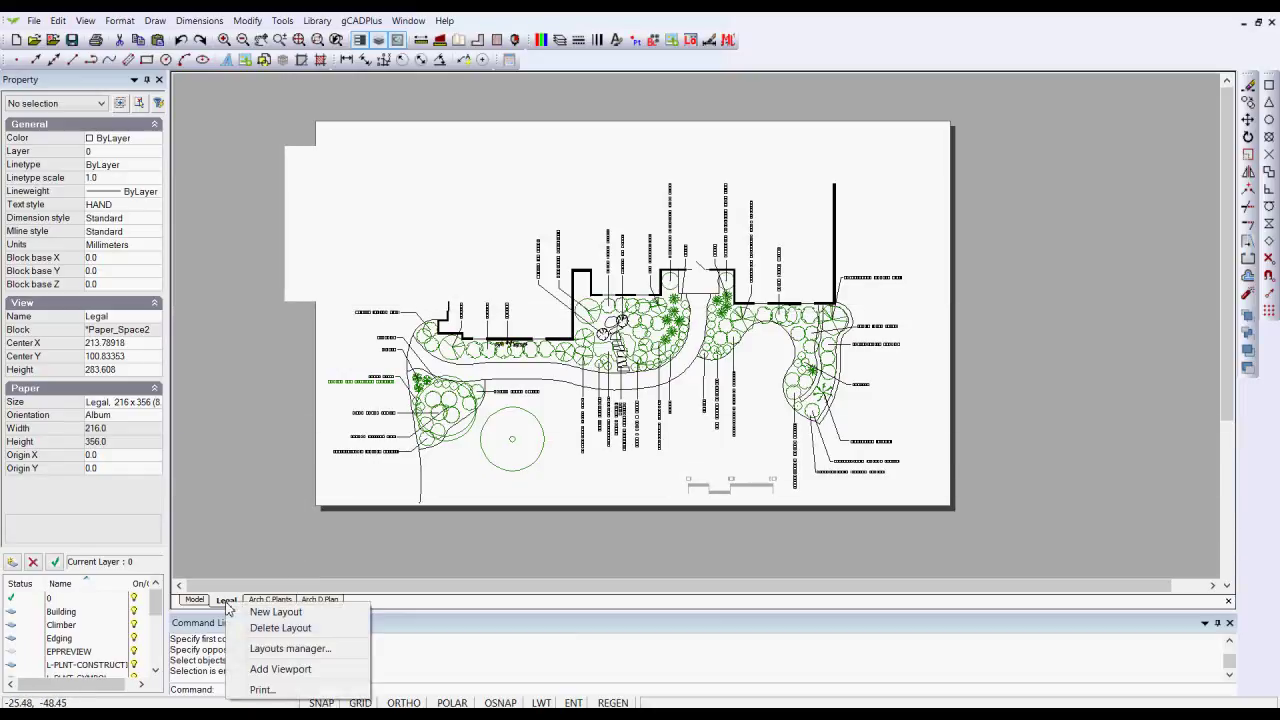
{"action": "left_click", "coordinate": [282, 669]}
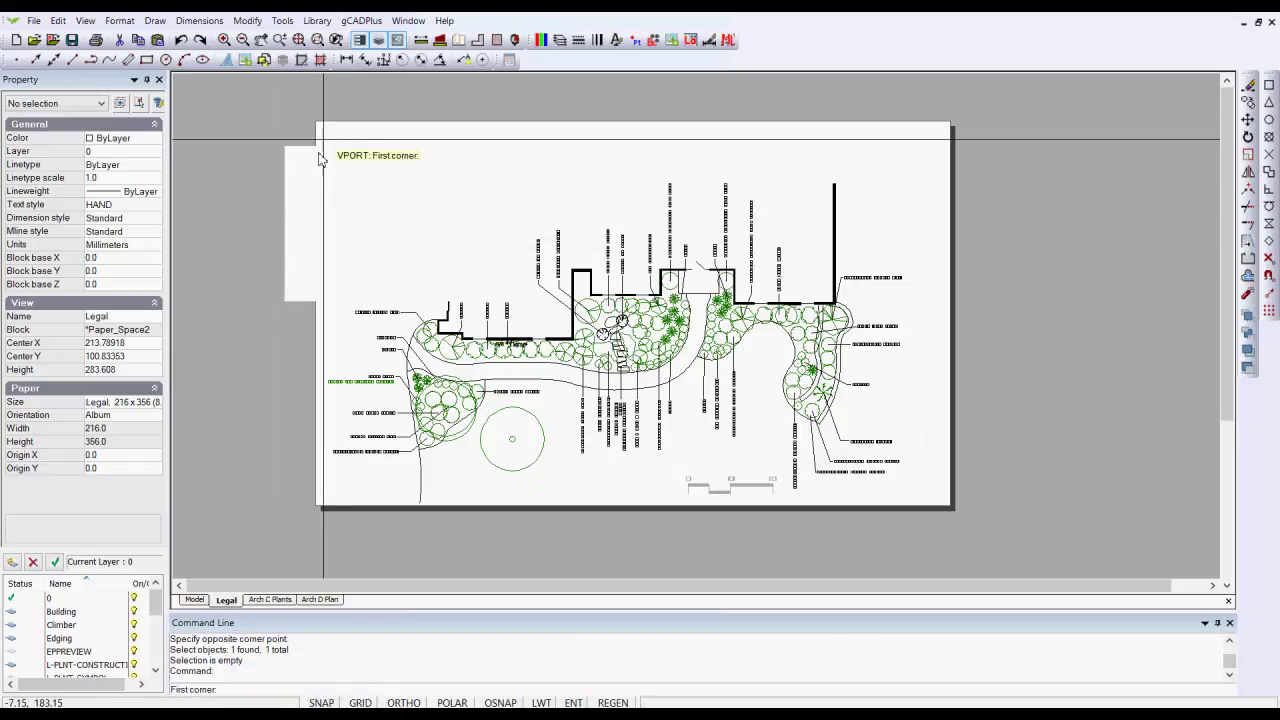
{"action": "left_click", "coordinate": [322, 91]}
{"action": "left_click", "coordinate": [450, 282]}
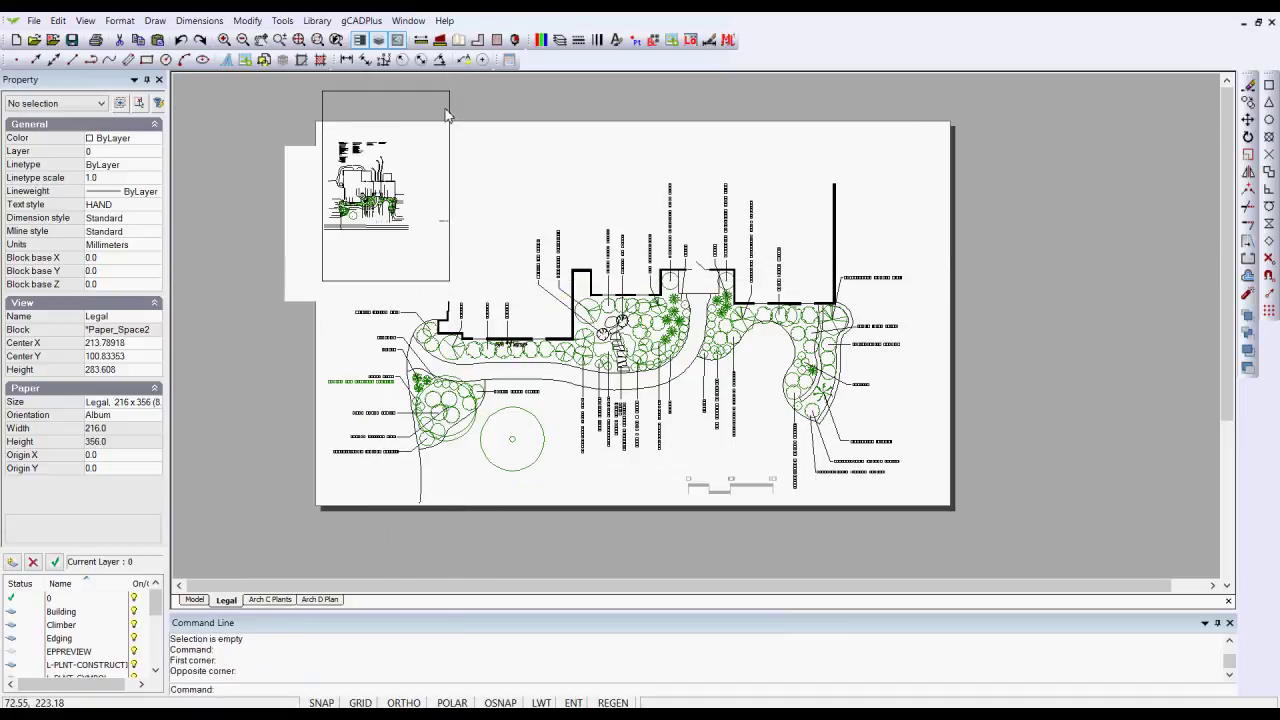
- Activate the new viewport with its frame shown in model space, shrink the frame and move it over the perennial lists
{"action": "double_click", "coordinate": [447, 116]}
{"action": "left_click", "coordinate": [809, 158]}
{"action": "left_click", "coordinate": [725, 284]}
{"action": "left_click", "coordinate": [699, 330]}
{"action": "left_click", "coordinate": [622, 273]}
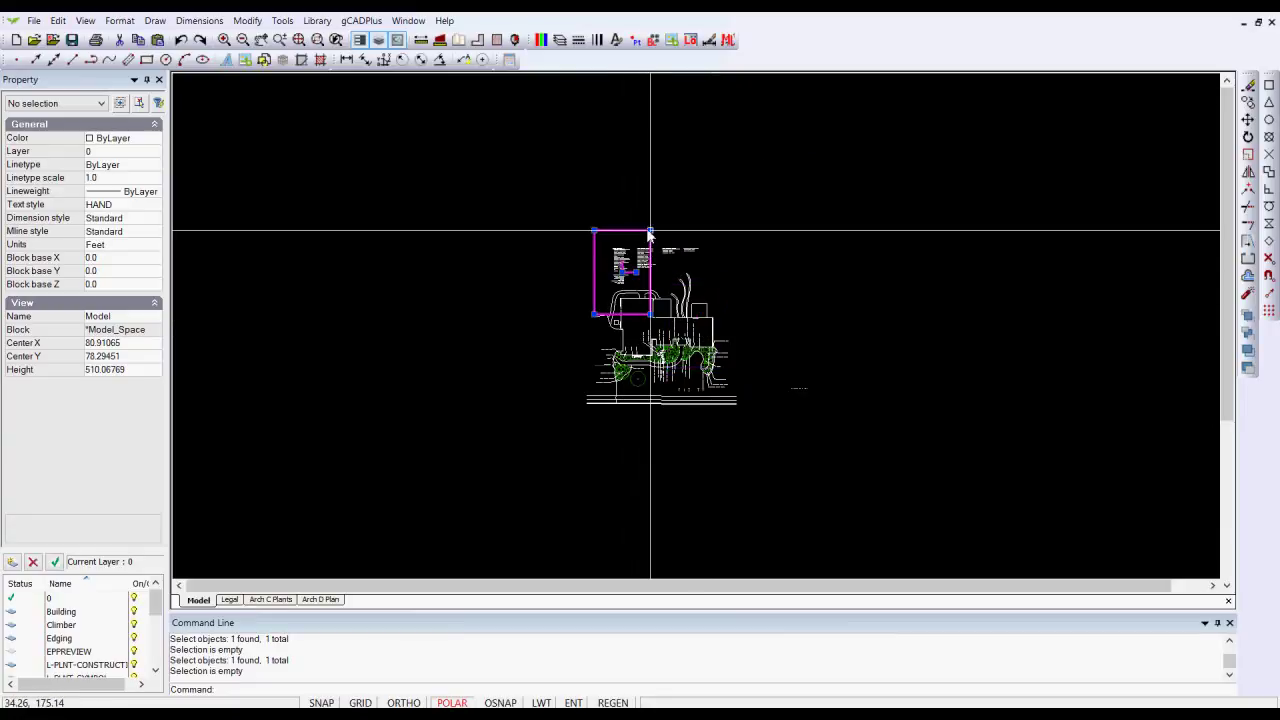
- Shrink and recenter the viewport frame so it closely encloses the Tough Perennials and Smaller Growing Perennials lists
{"action": "scroll", "coordinate": [635, 255], "scroll_direction": "up", "scroll_amount": 6}
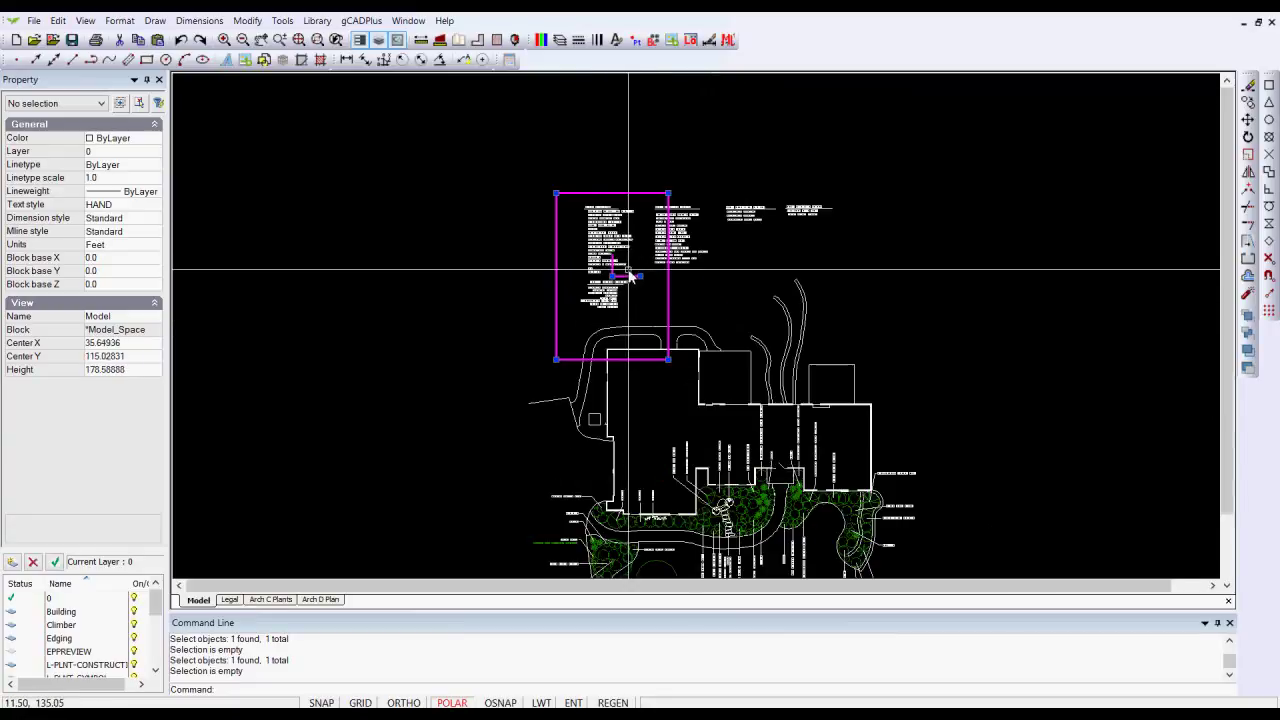
{"action": "left_click", "coordinate": [716, 102]}
{"action": "left_click", "coordinate": [687, 146]}
{"action": "left_click", "coordinate": [594, 286]}
{"action": "left_click", "coordinate": [589, 262]}
{"action": "left_click", "coordinate": [682, 119]}
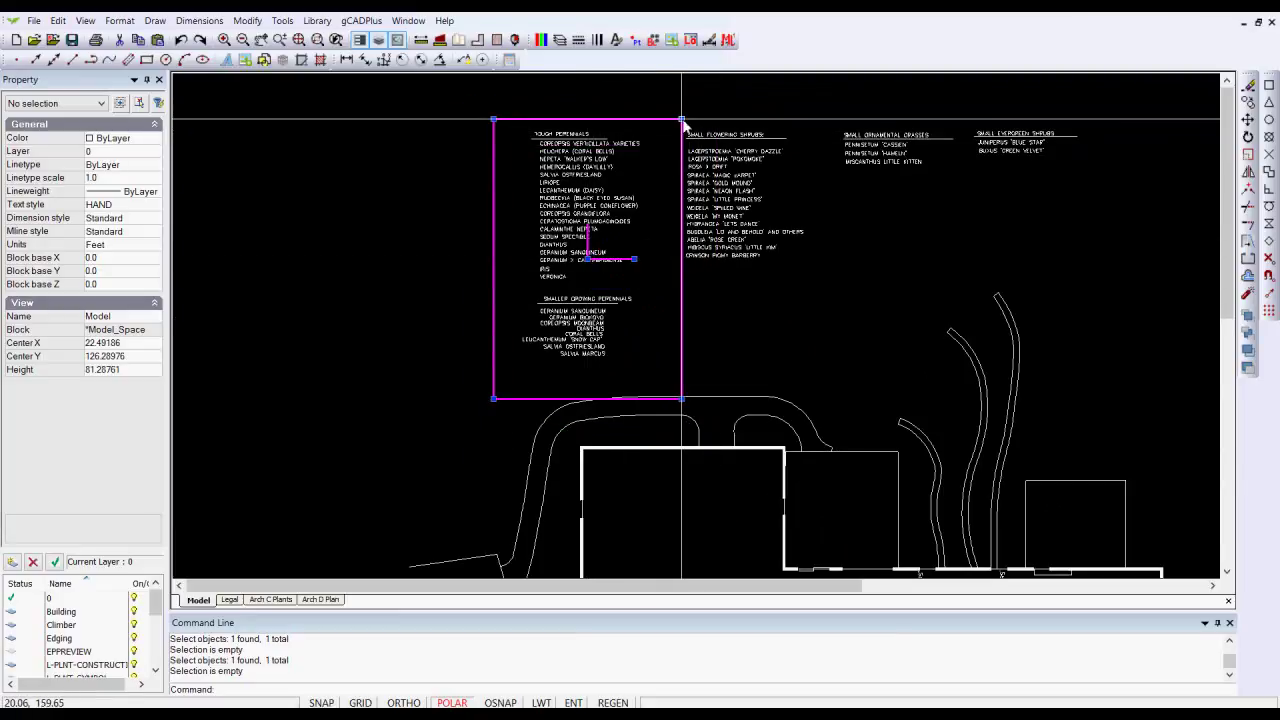
{"action": "left_click", "coordinate": [668, 136]}
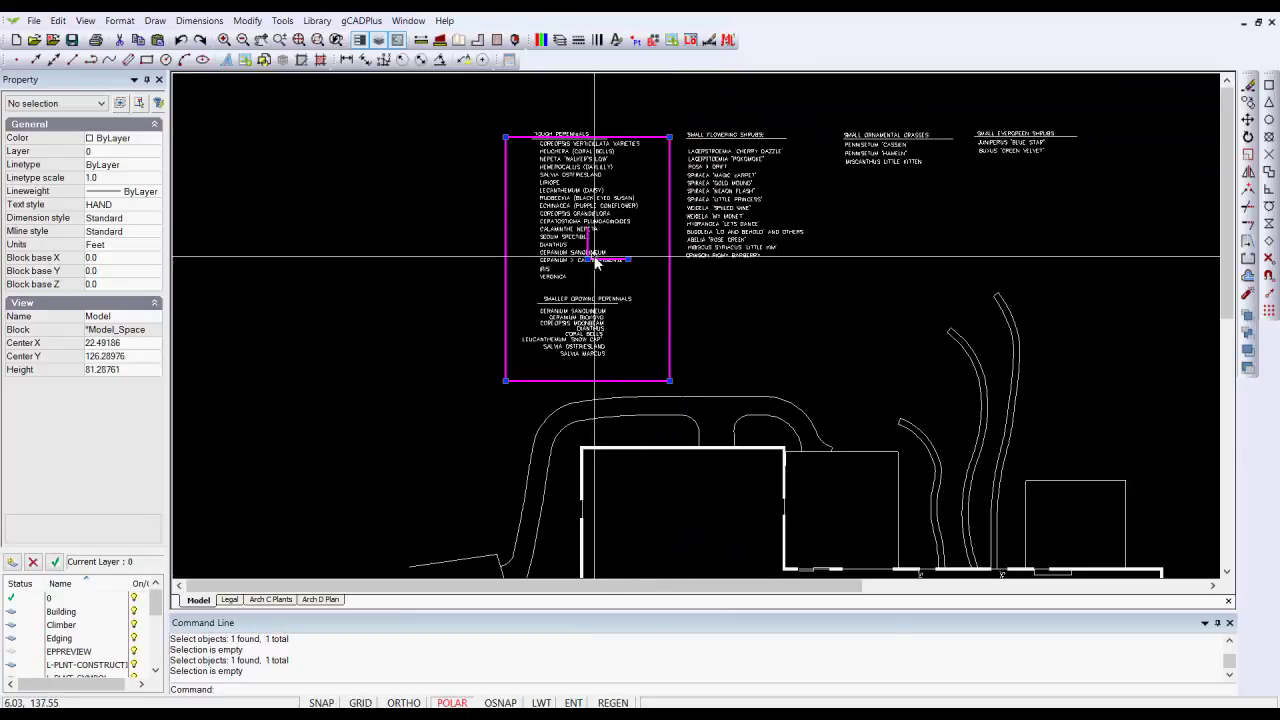
{"action": "left_click", "coordinate": [588, 258]}
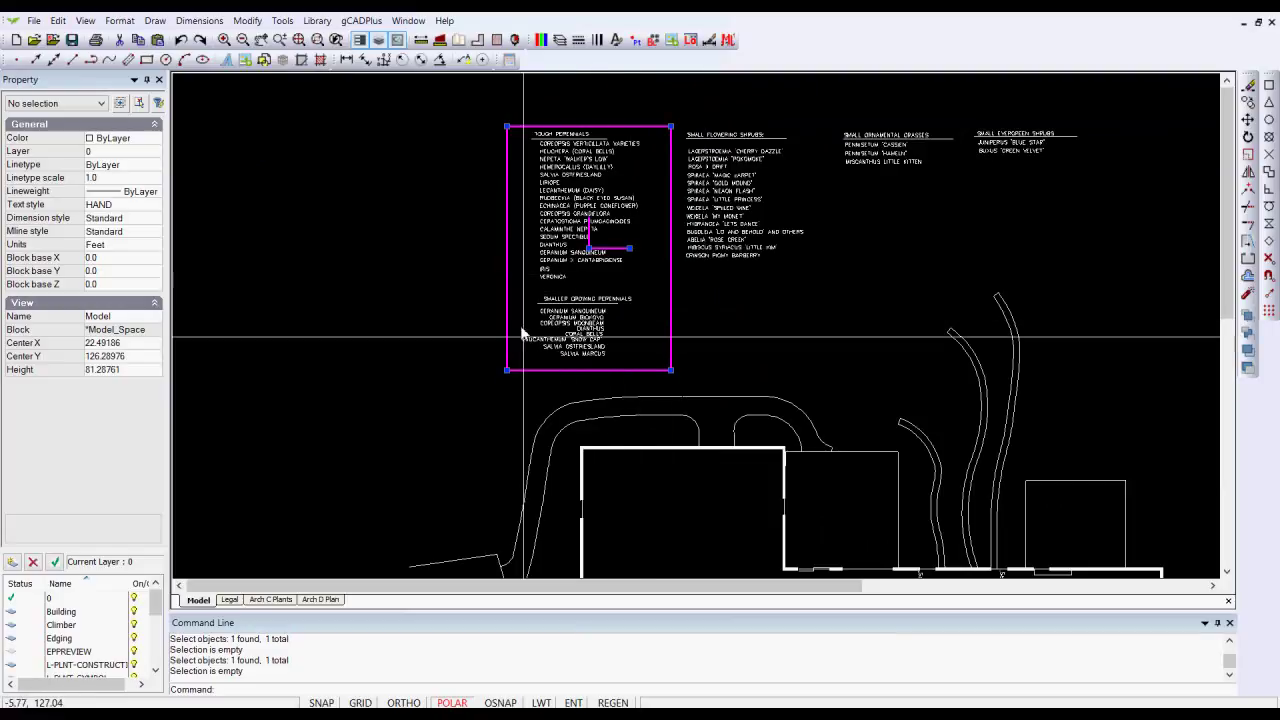
- Display the framed perennial lists on the Legal layout and deactivate the viewport
{"action": "right_click", "coordinate": [660, 171]}
{"action": "left_click", "coordinate": [718, 173]}
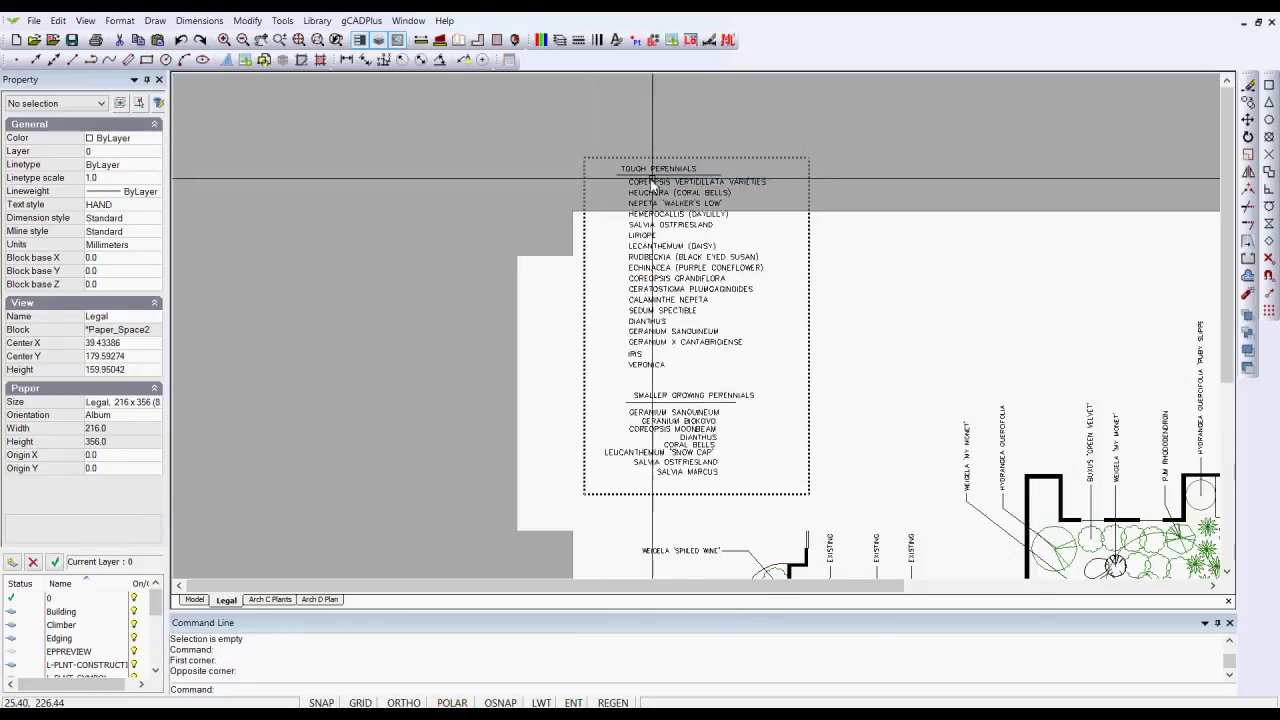
{"action": "right_click", "coordinate": [774, 189]}
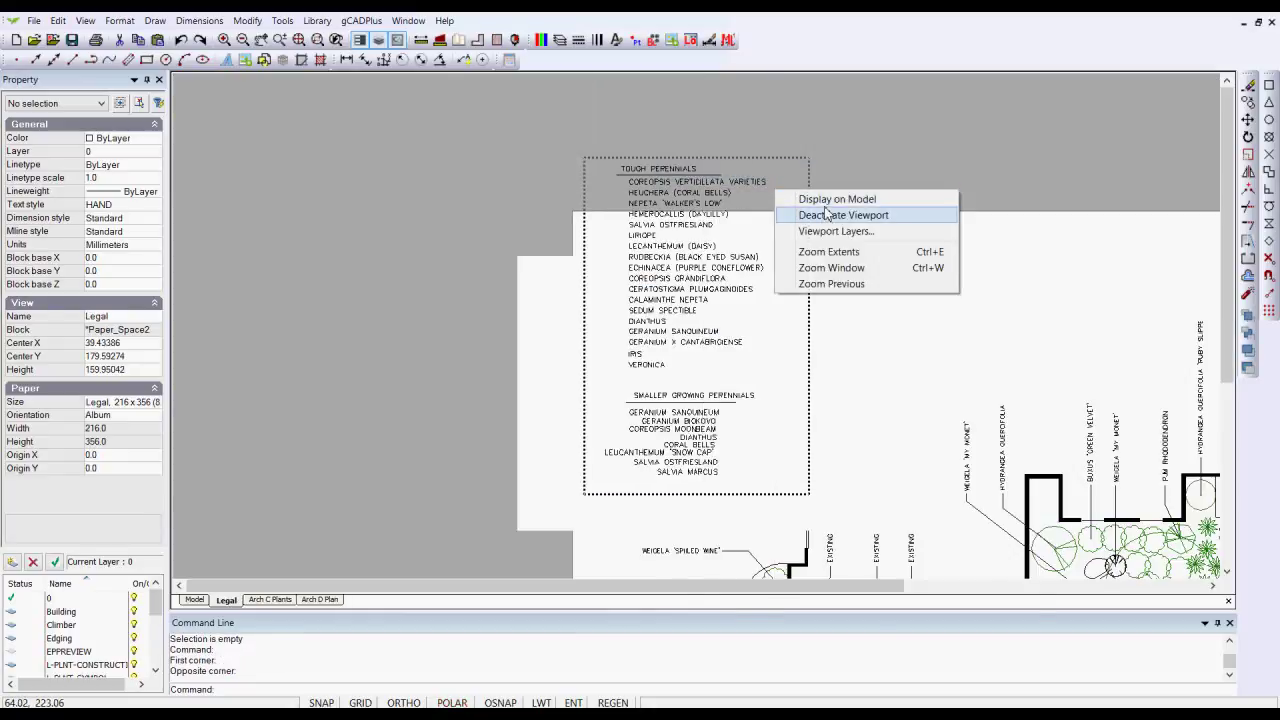
{"action": "left_click", "coordinate": [800, 198]}
- Move the perennials viewport down so its upper edge meets the sheet's top edge, and clear the selection
{"action": "scroll", "coordinate": [816, 166], "scroll_direction": "down", "scroll_amount": 3}
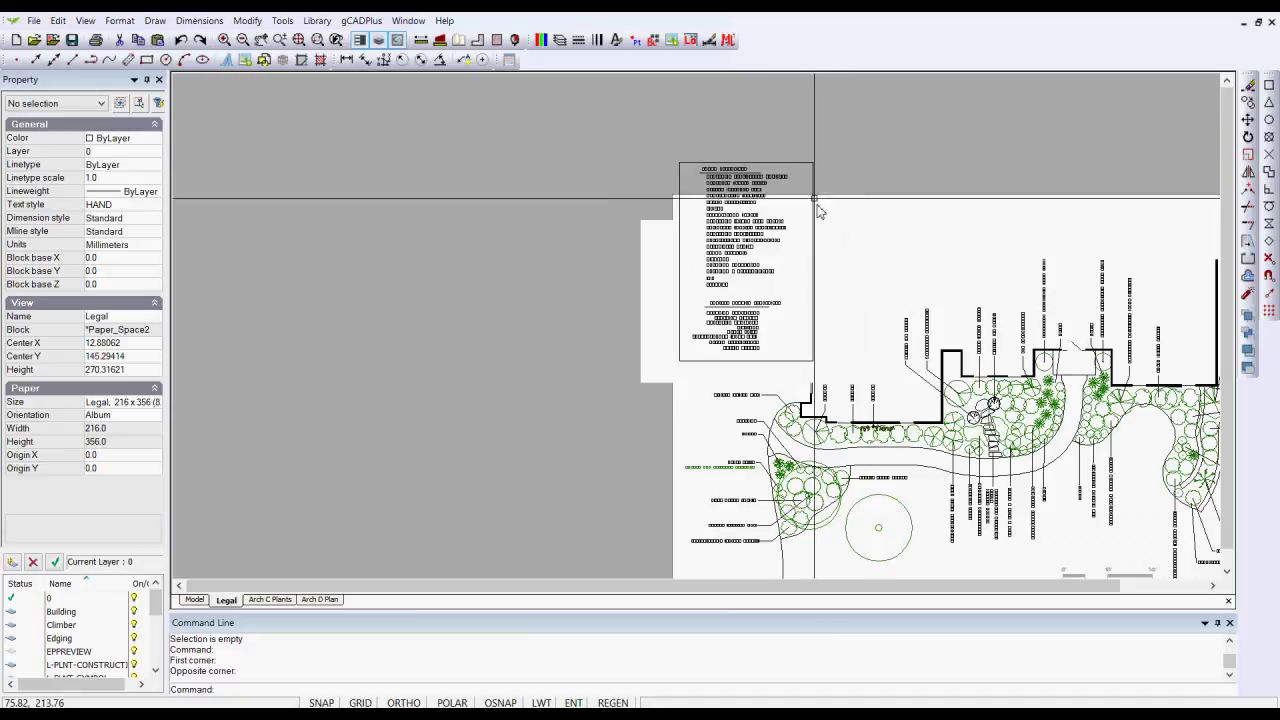
{"action": "left_click", "coordinate": [814, 190]}
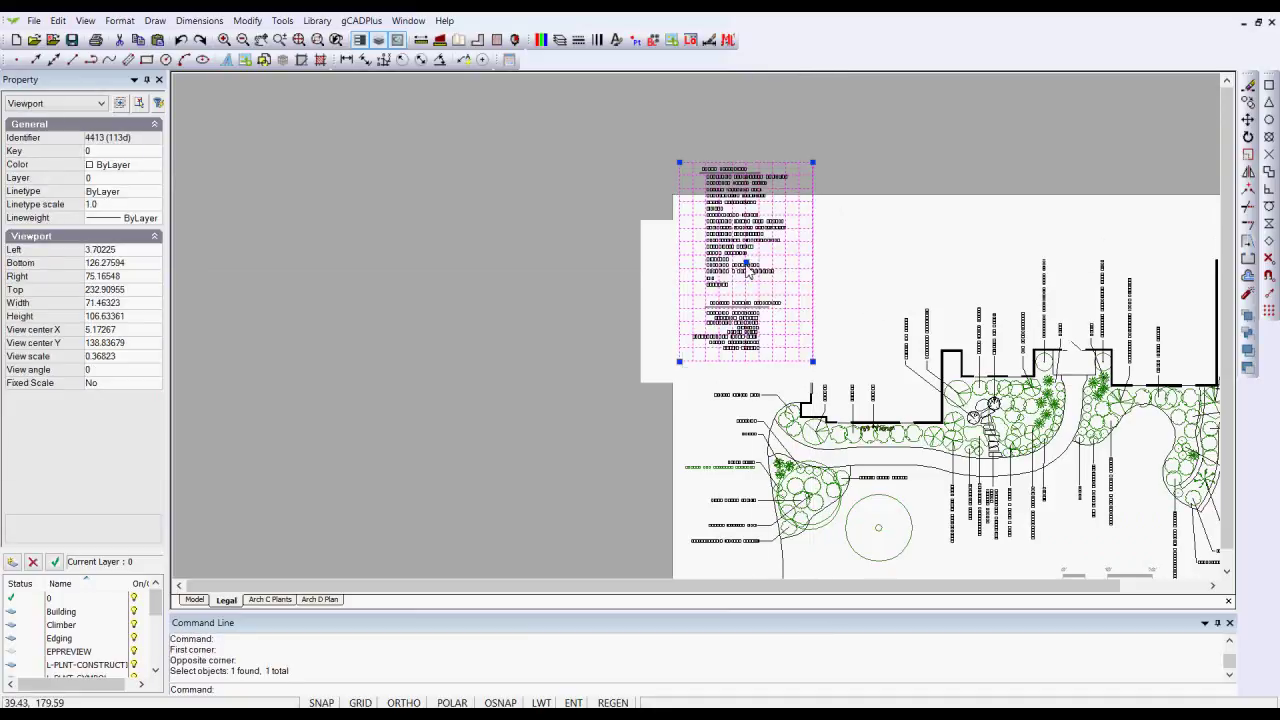
{"action": "left_click_drag", "start_coordinate": [751, 290], "coordinate": [756, 321]}
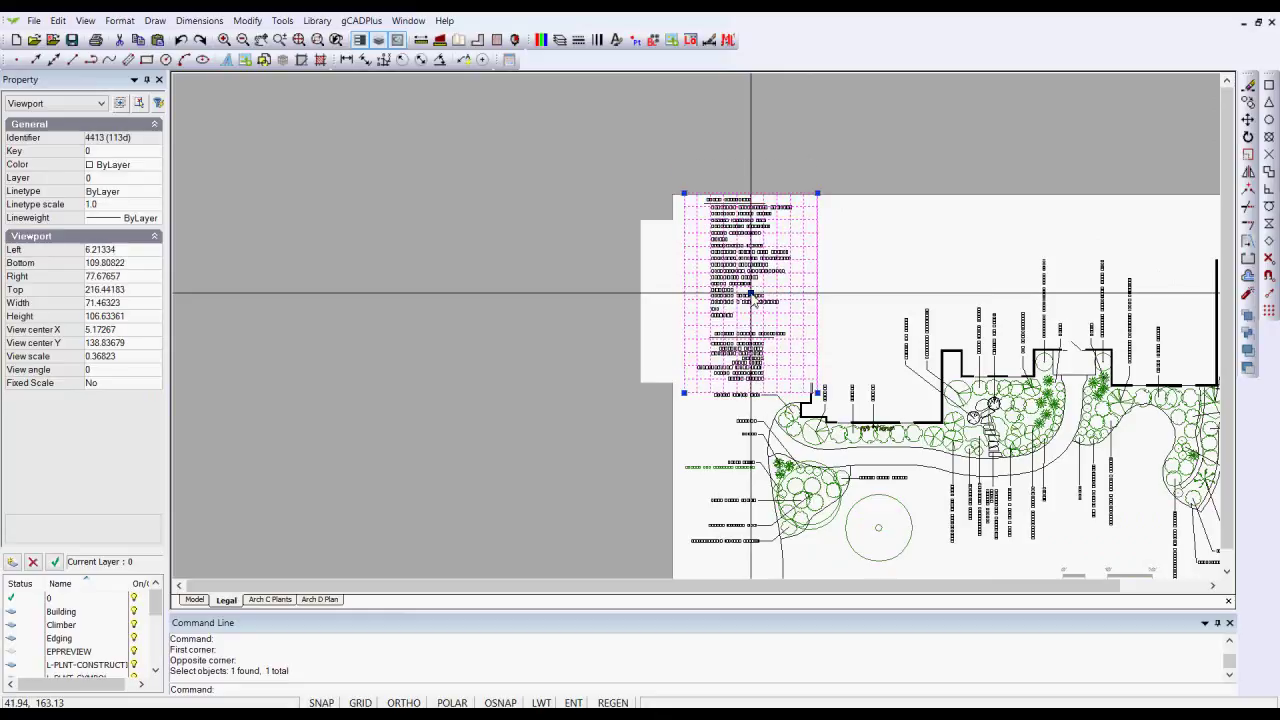
{"action": "right_click", "coordinate": [579, 335]}
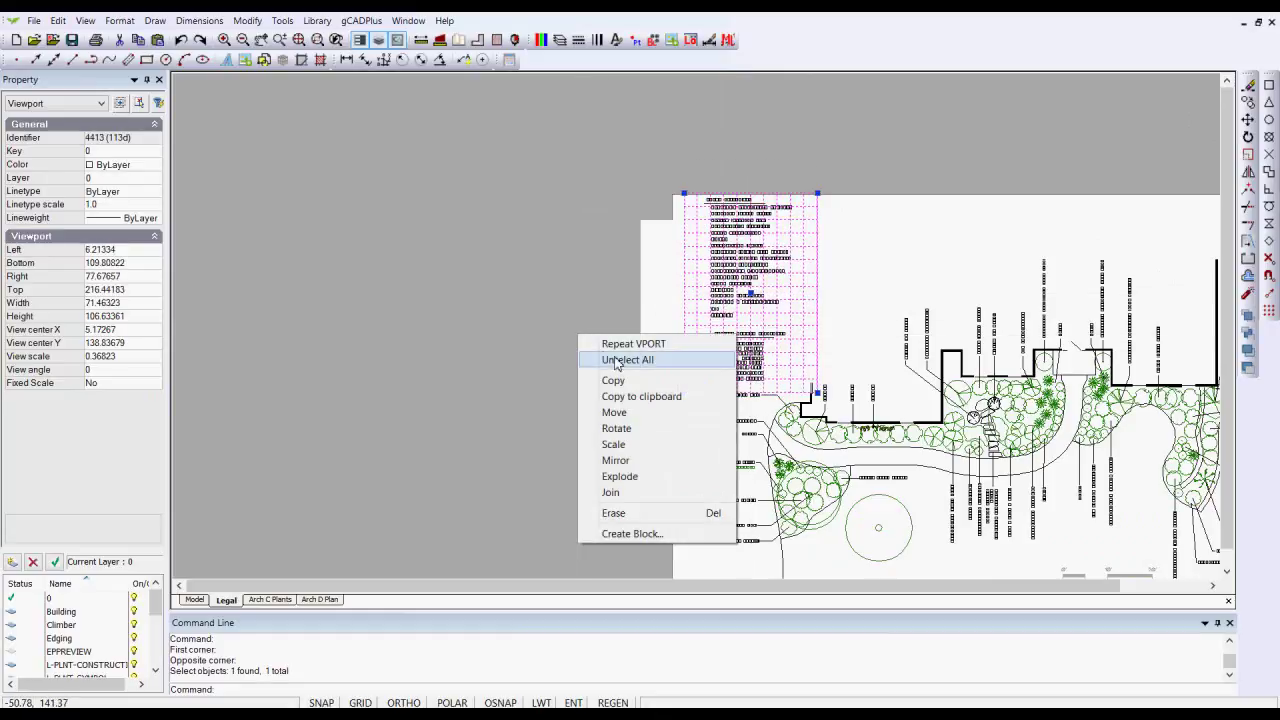
{"action": "left_click", "coordinate": [612, 361]}
- Add a second, wider viewport to the Legal layout at the sheet's top edge, just right of the perennials viewport
{"action": "scroll", "coordinate": [757, 404], "scroll_direction": "up", "scroll_amount": 3}
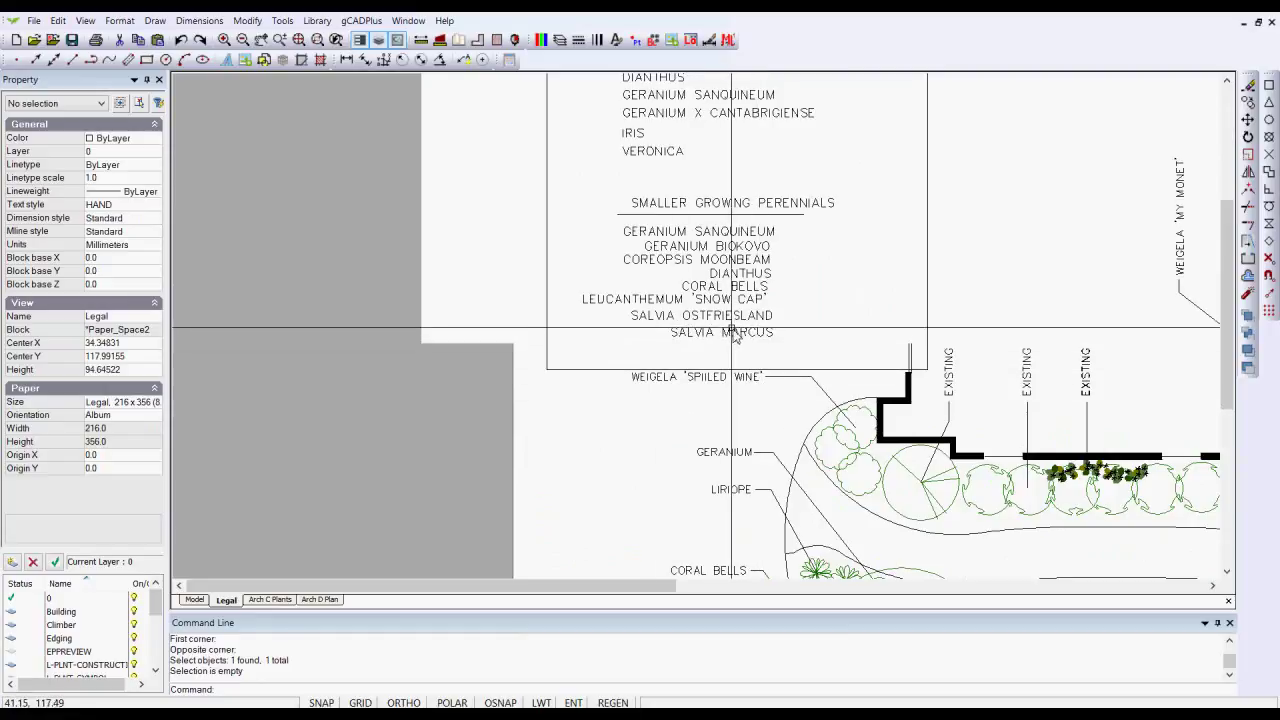
{"action": "scroll", "coordinate": [733, 338], "scroll_direction": "down", "scroll_amount": 1}
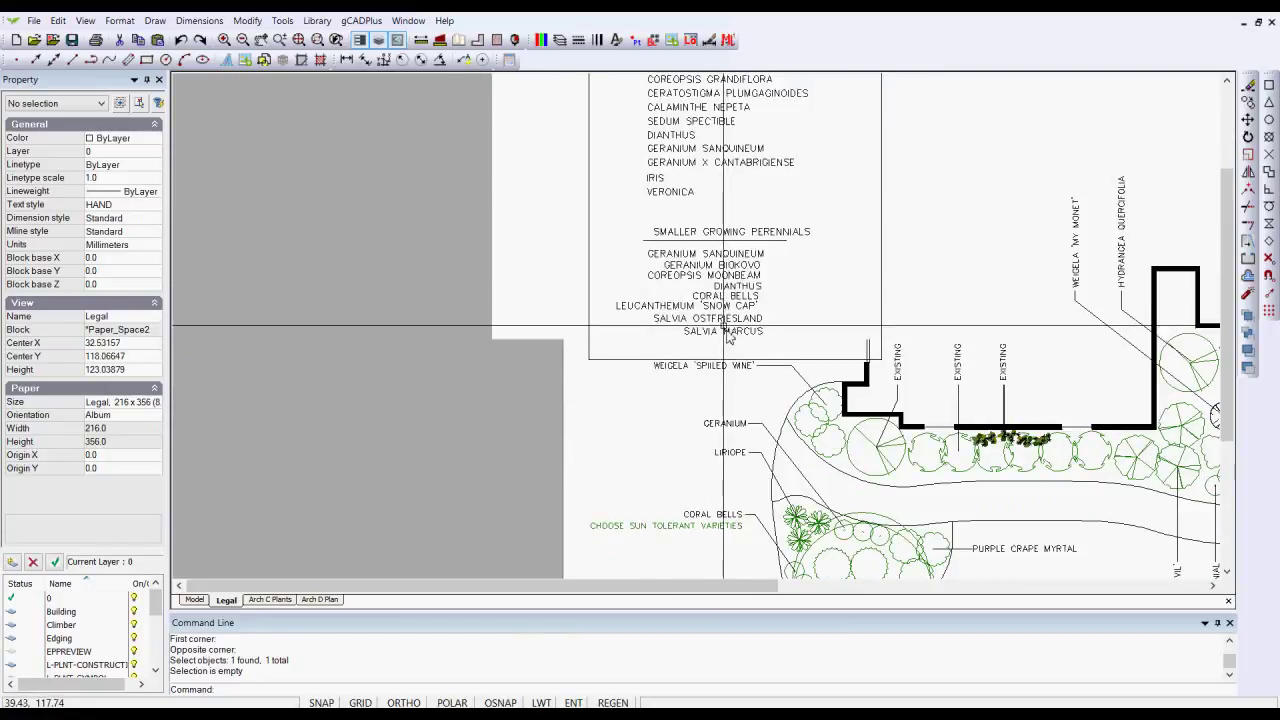
{"action": "scroll", "coordinate": [733, 284], "scroll_direction": "down", "scroll_amount": 2}
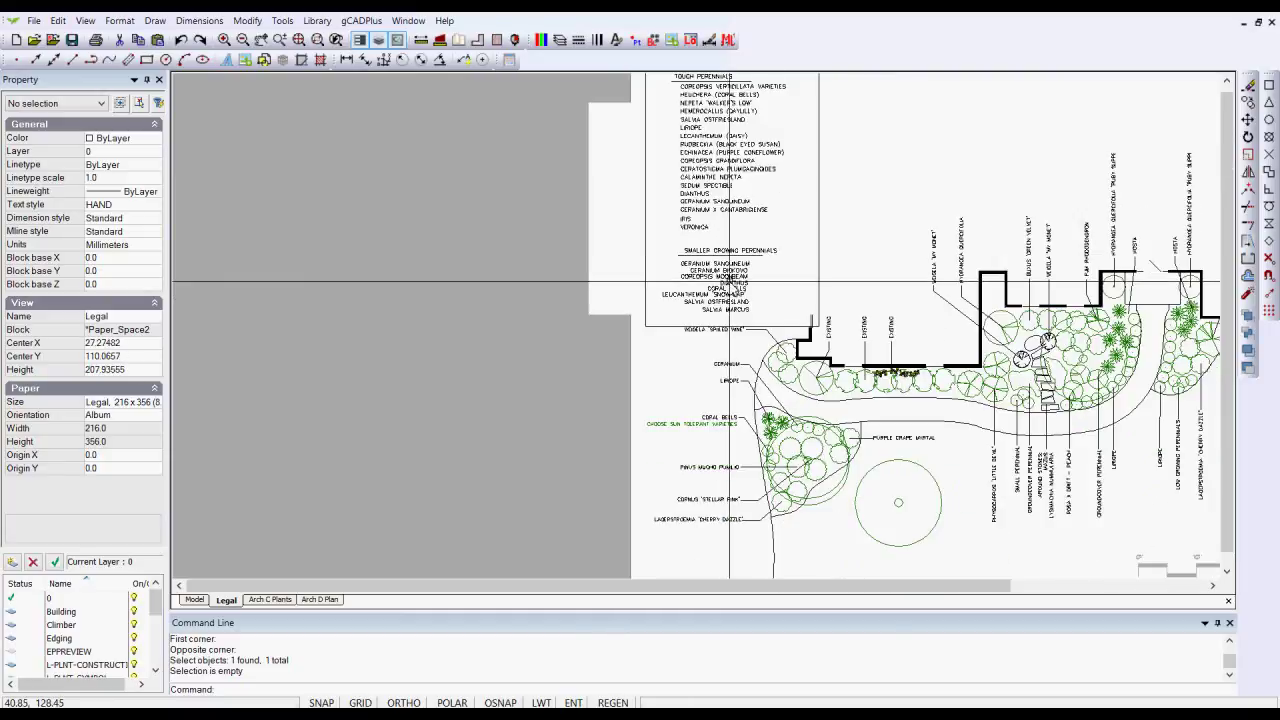
{"action": "scroll", "coordinate": [730, 284], "scroll_direction": "down", "scroll_amount": 1}
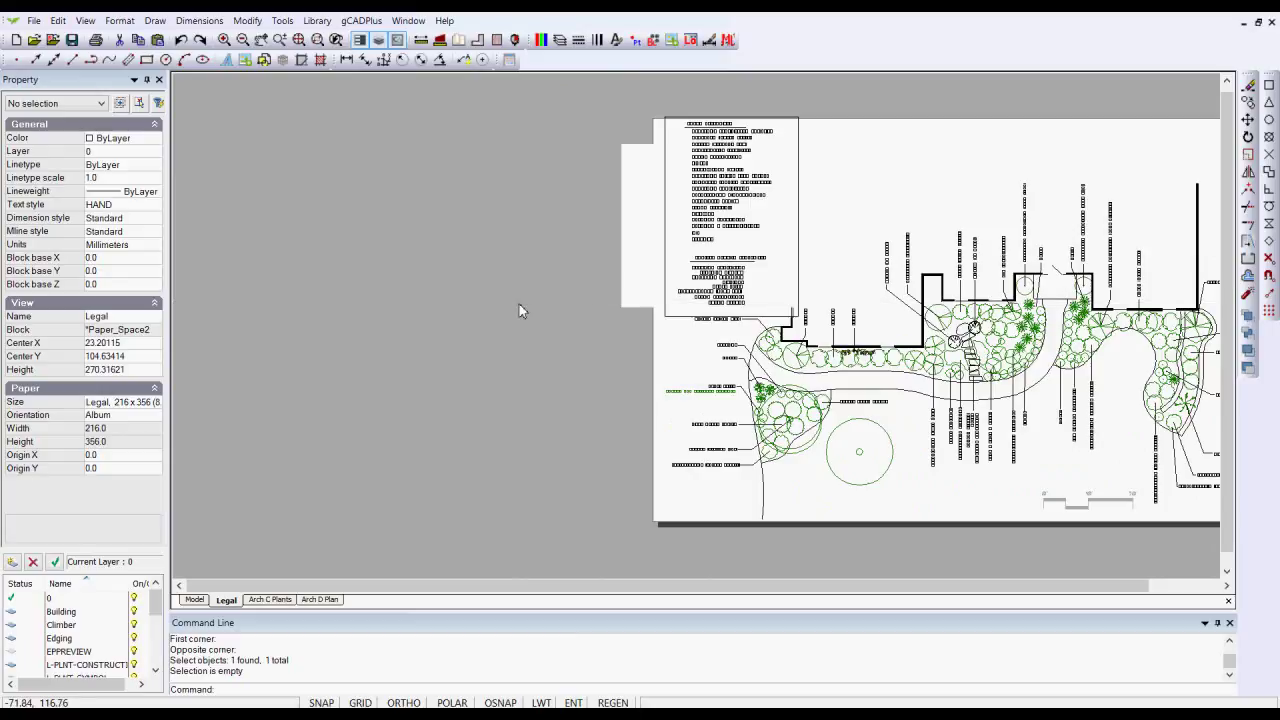
{"action": "left_click", "coordinate": [426, 385]}
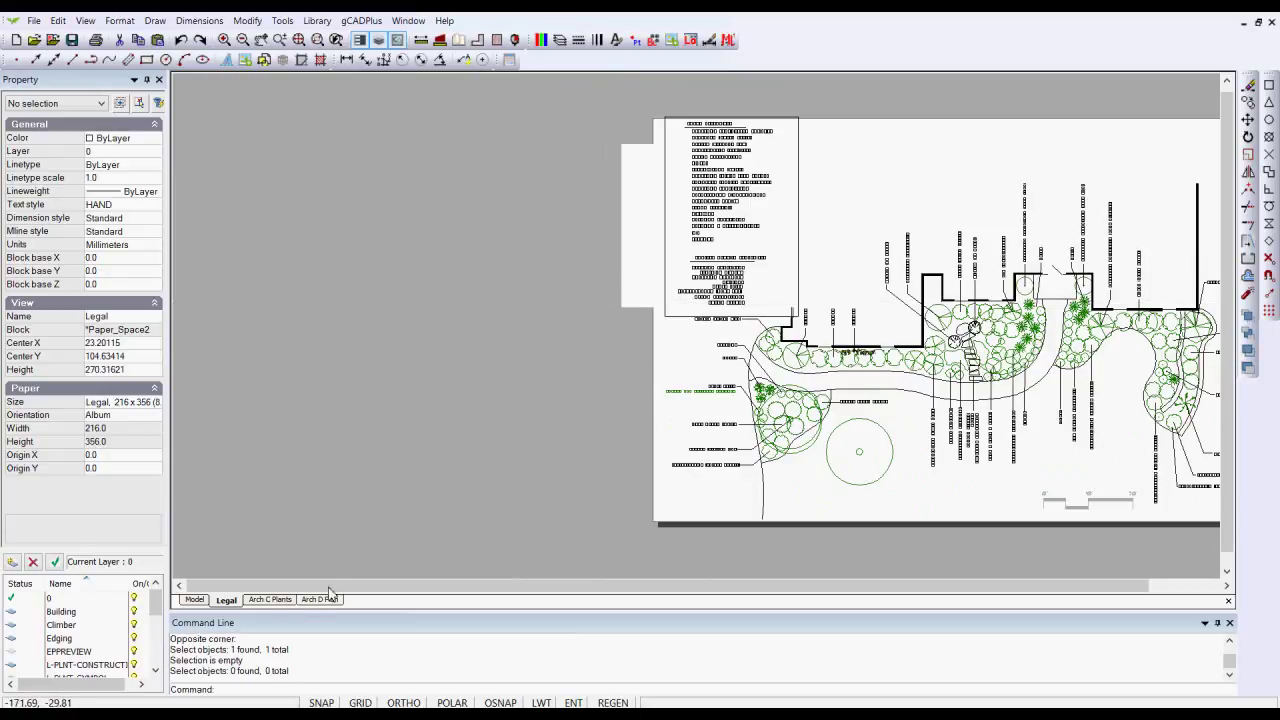
{"action": "right_click", "coordinate": [236, 604]}
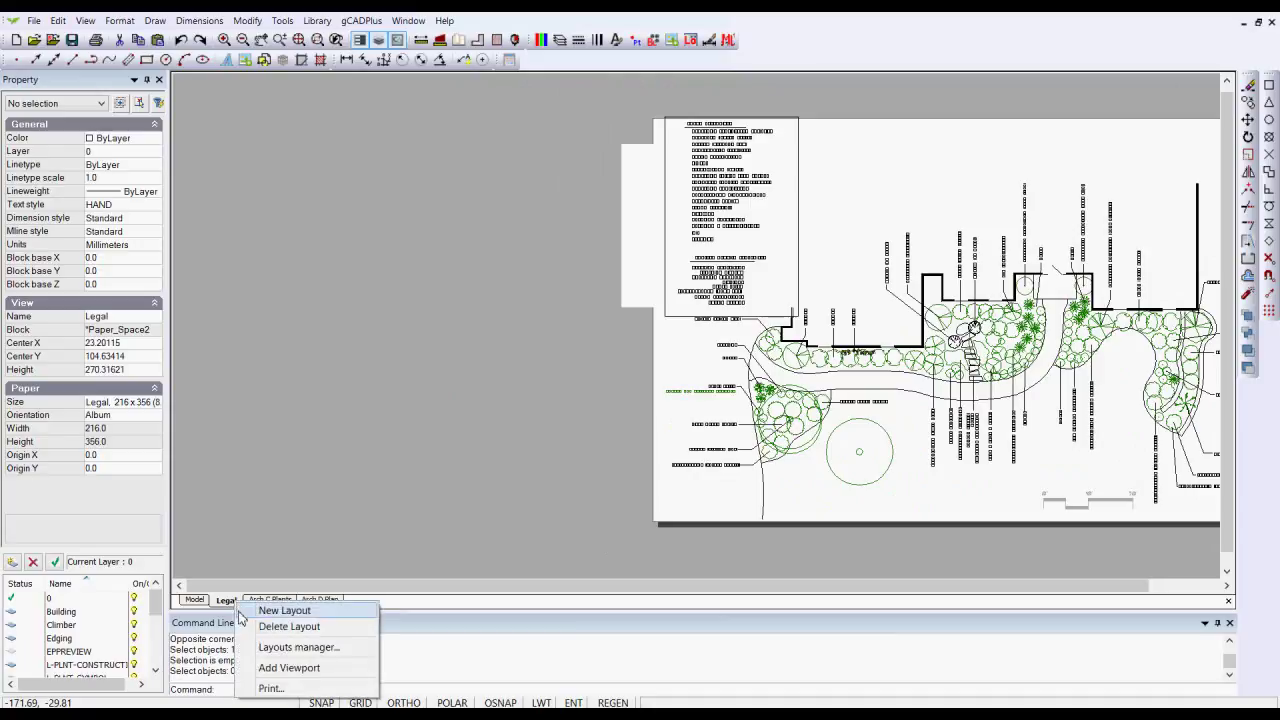
{"action": "left_click", "coordinate": [290, 668]}
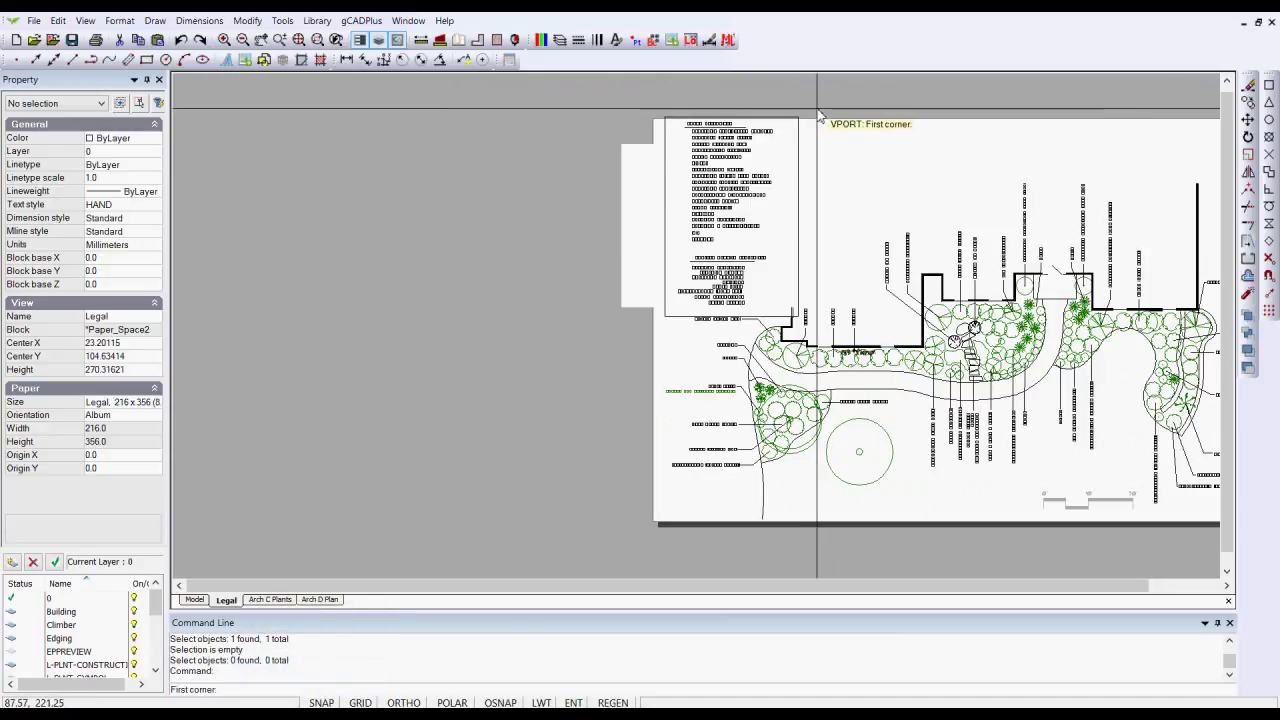
{"action": "left_click", "coordinate": [973, 220]}
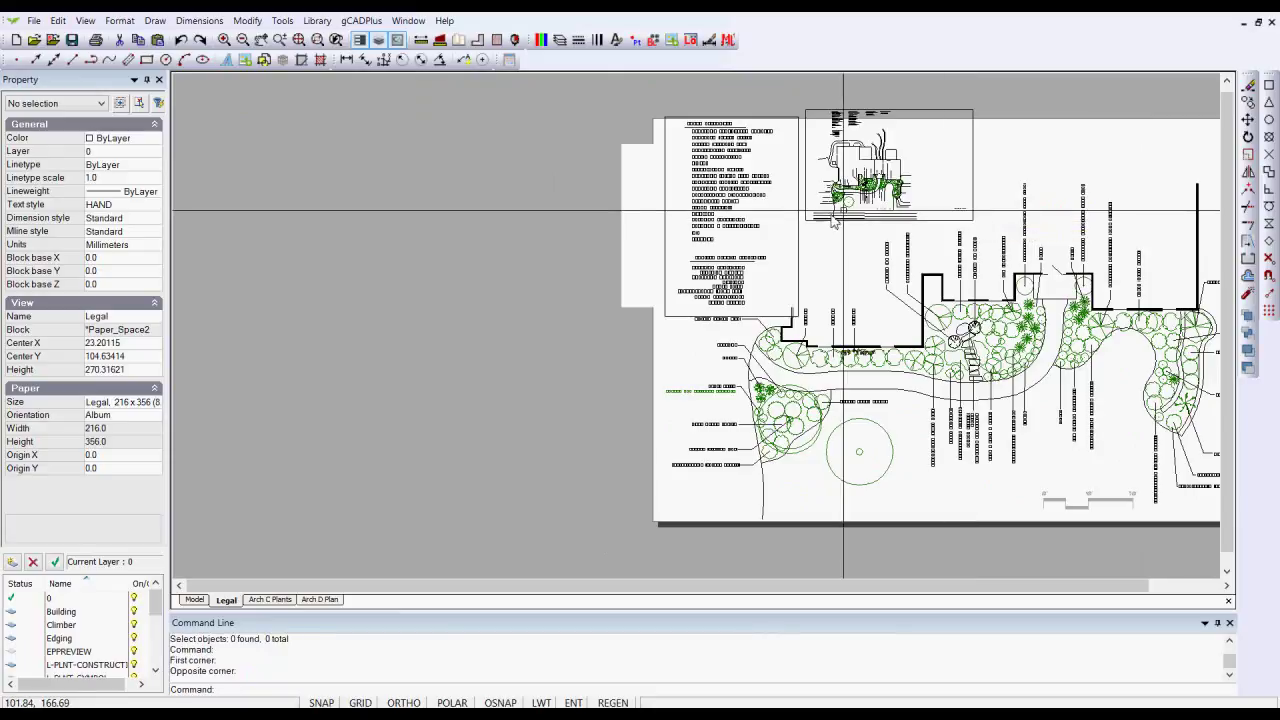
- Activate the second viewport in model space, then shrink and move its frame over the shrub, ornamental grass and evergreen lists
{"action": "double_click", "coordinate": [947, 128]}
{"action": "key", "text": "F10"}
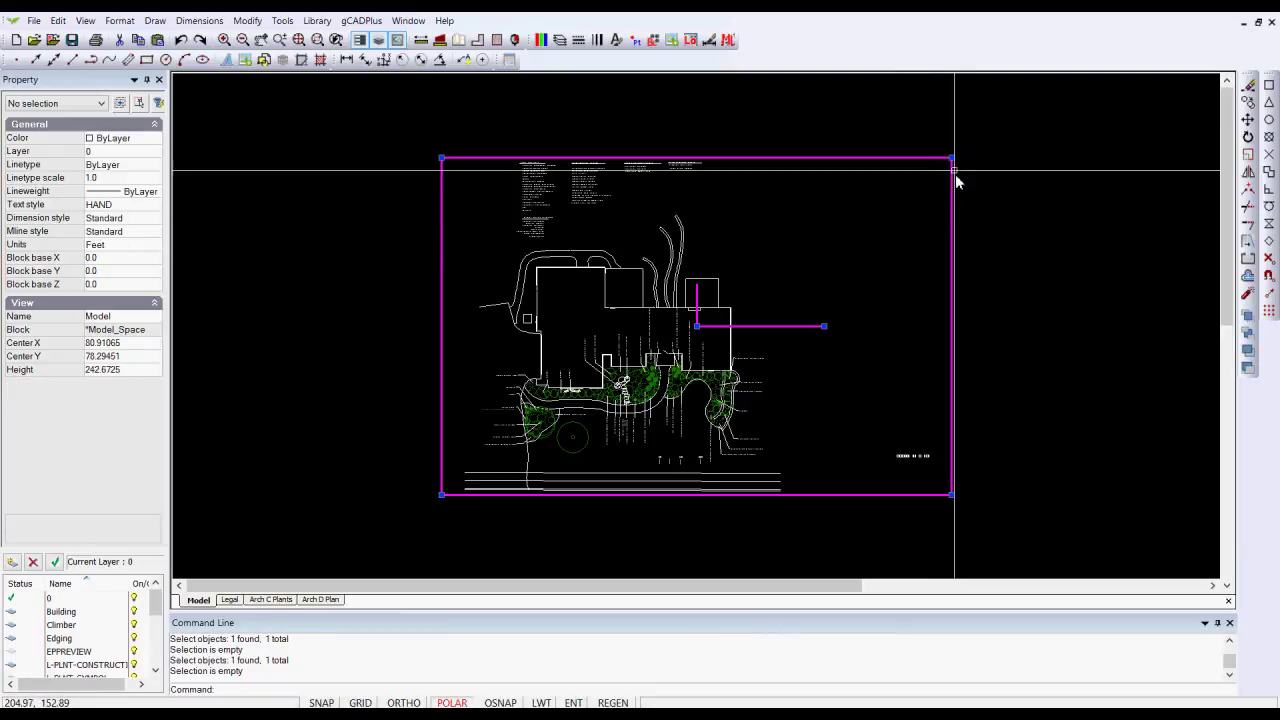
{"action": "left_click", "coordinate": [757, 287]}
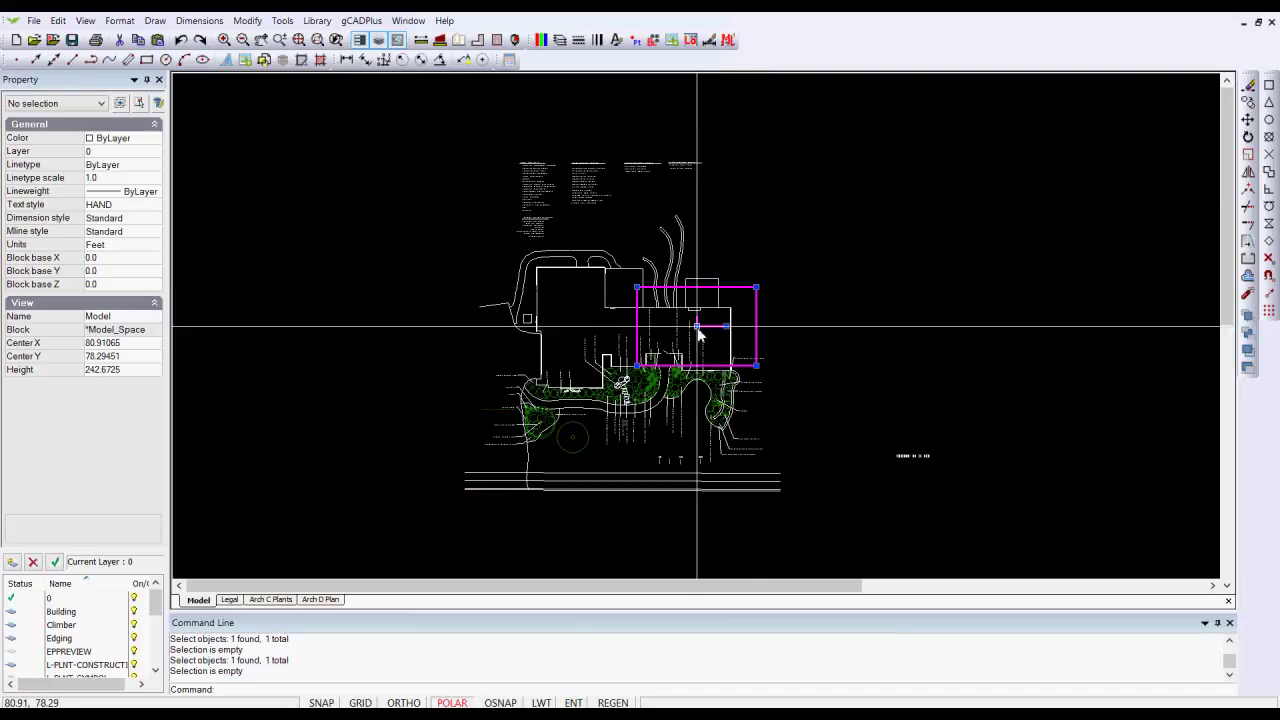
{"action": "left_click", "coordinate": [630, 184]}
{"action": "left_click", "coordinate": [689, 223]}
{"action": "left_click", "coordinate": [709, 206]}
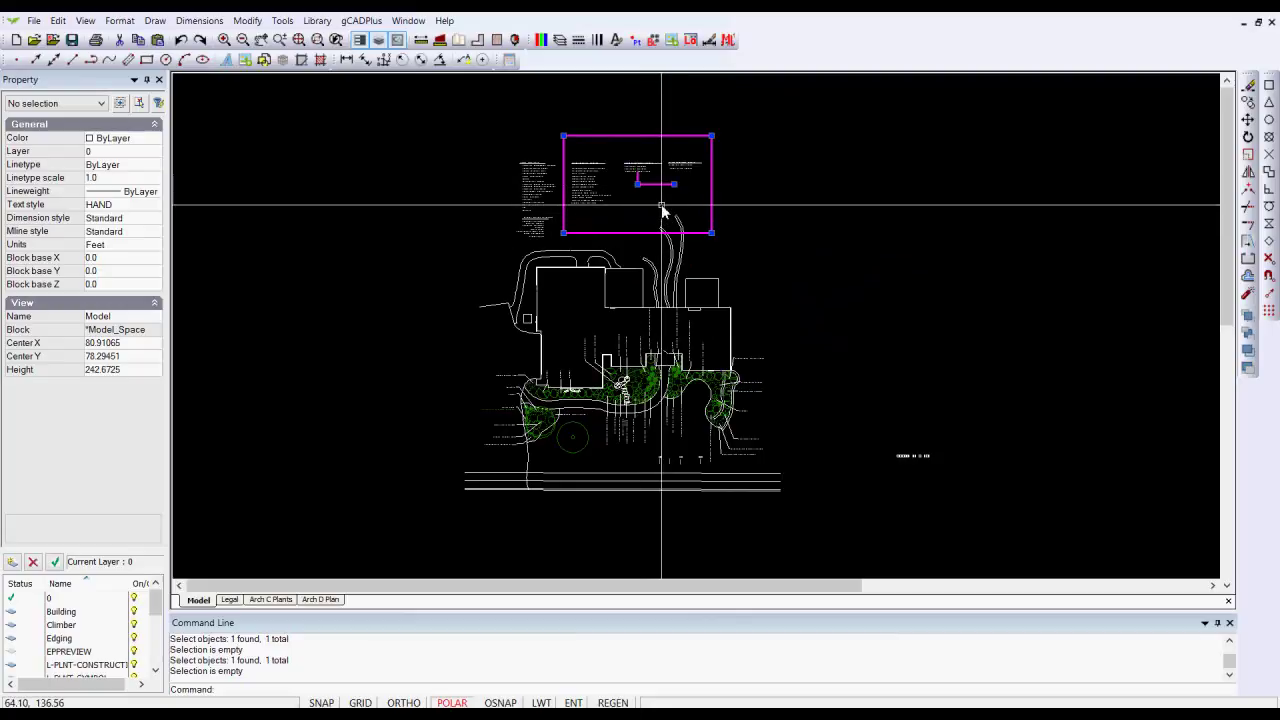
- Display the framed shrub and grass lists on the layout, deactivate the viewport and compare their text size with the perennial lists
{"action": "right_click", "coordinate": [658, 208]}
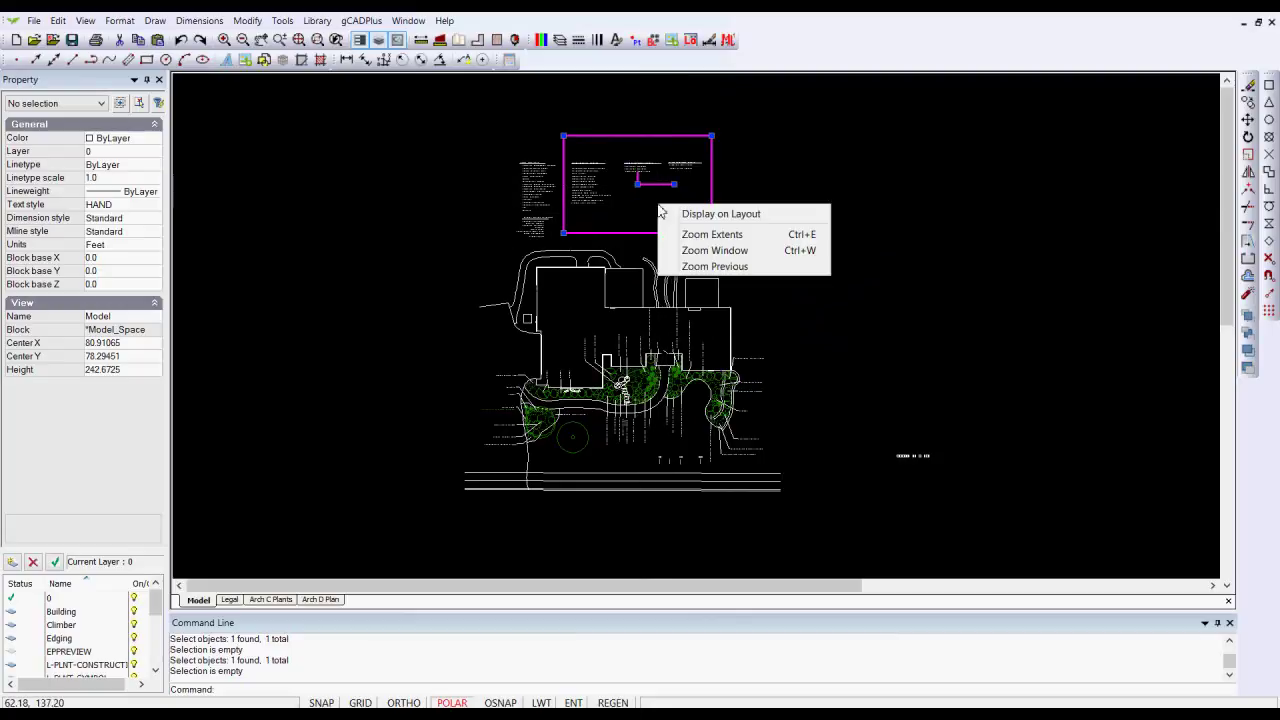
{"action": "left_click", "coordinate": [718, 214]}
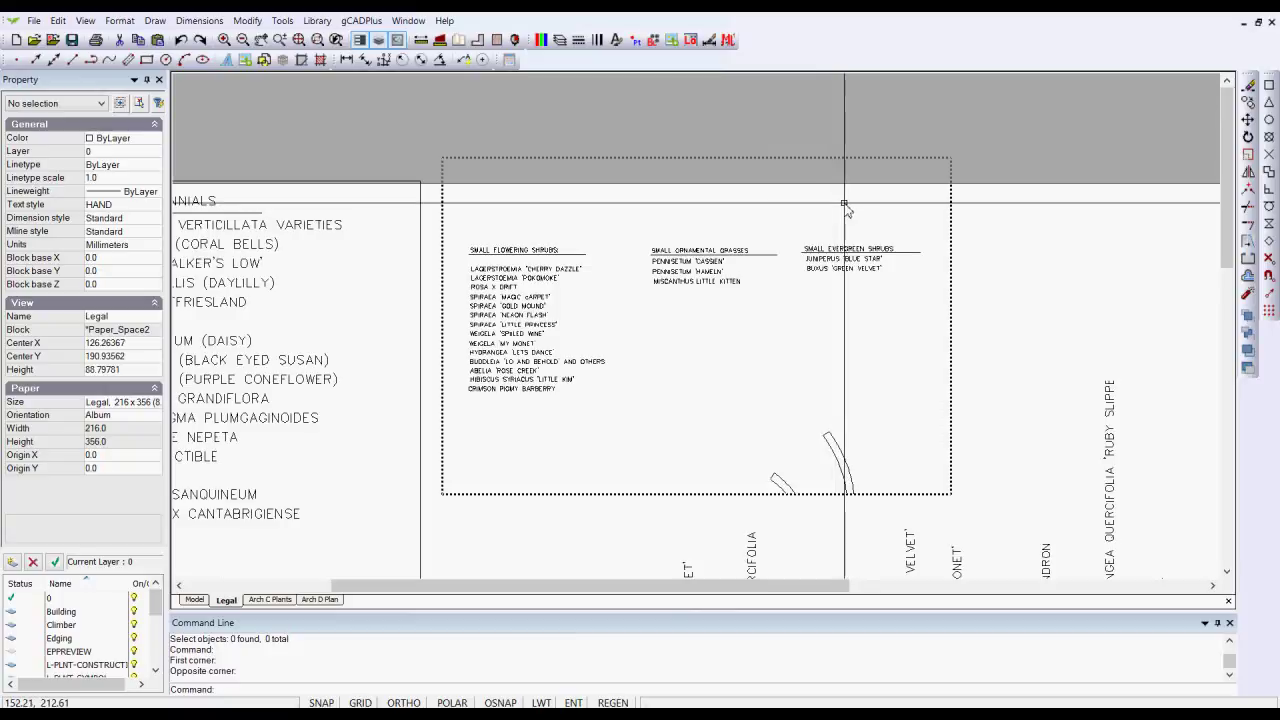
{"action": "right_click", "coordinate": [836, 206]}
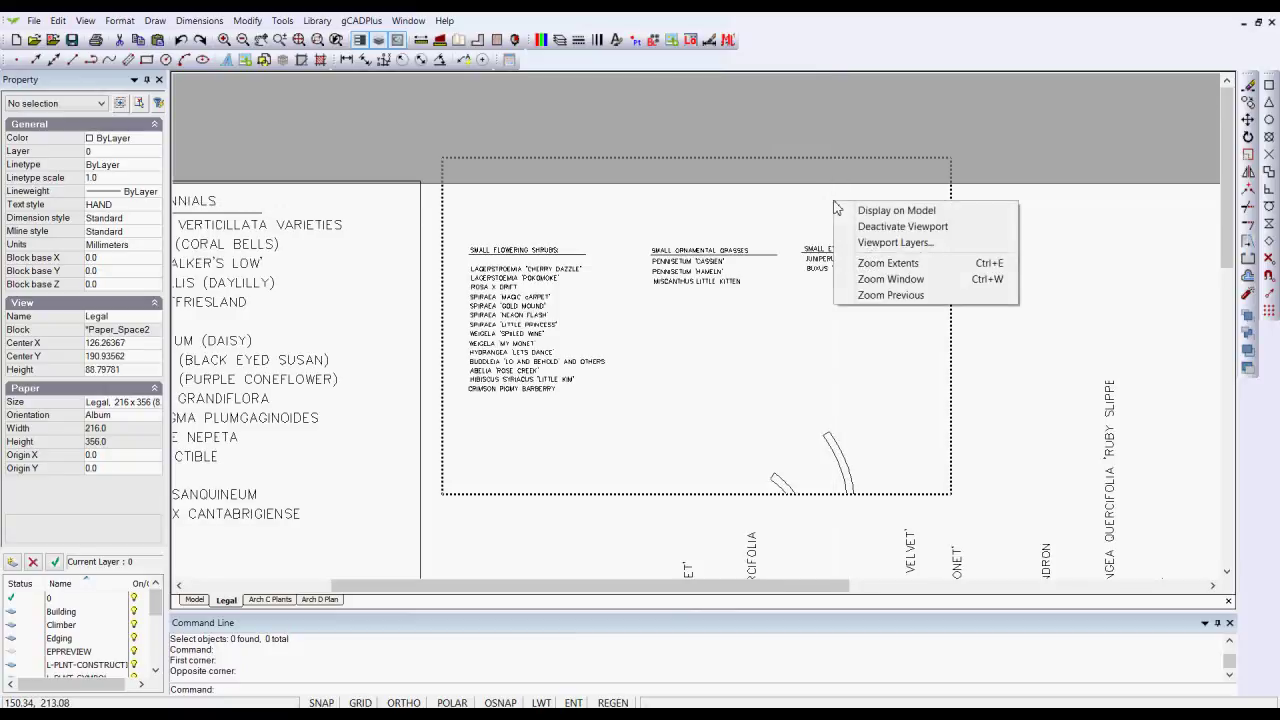
{"action": "left_click", "coordinate": [885, 226]}
{"action": "scroll", "coordinate": [720, 302], "scroll_direction": "down", "scroll_amount": 2}
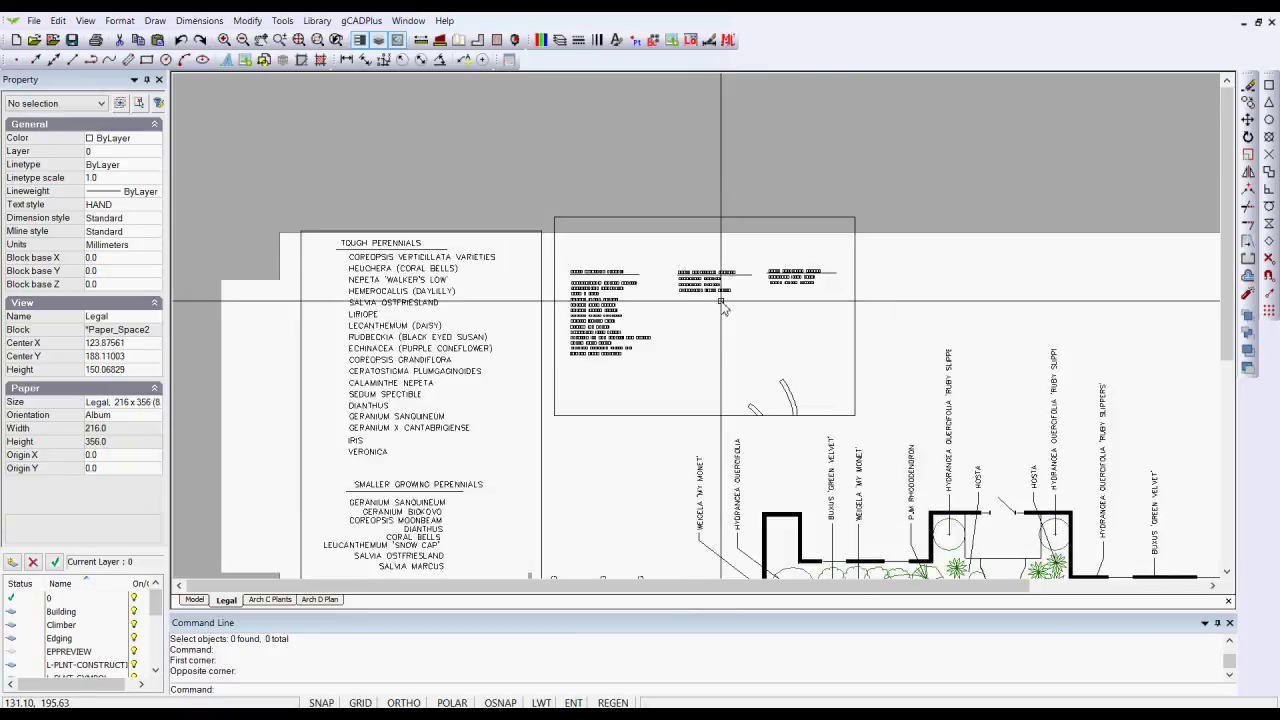
{"action": "scroll", "coordinate": [644, 400], "scroll_direction": "up", "scroll_amount": 1}
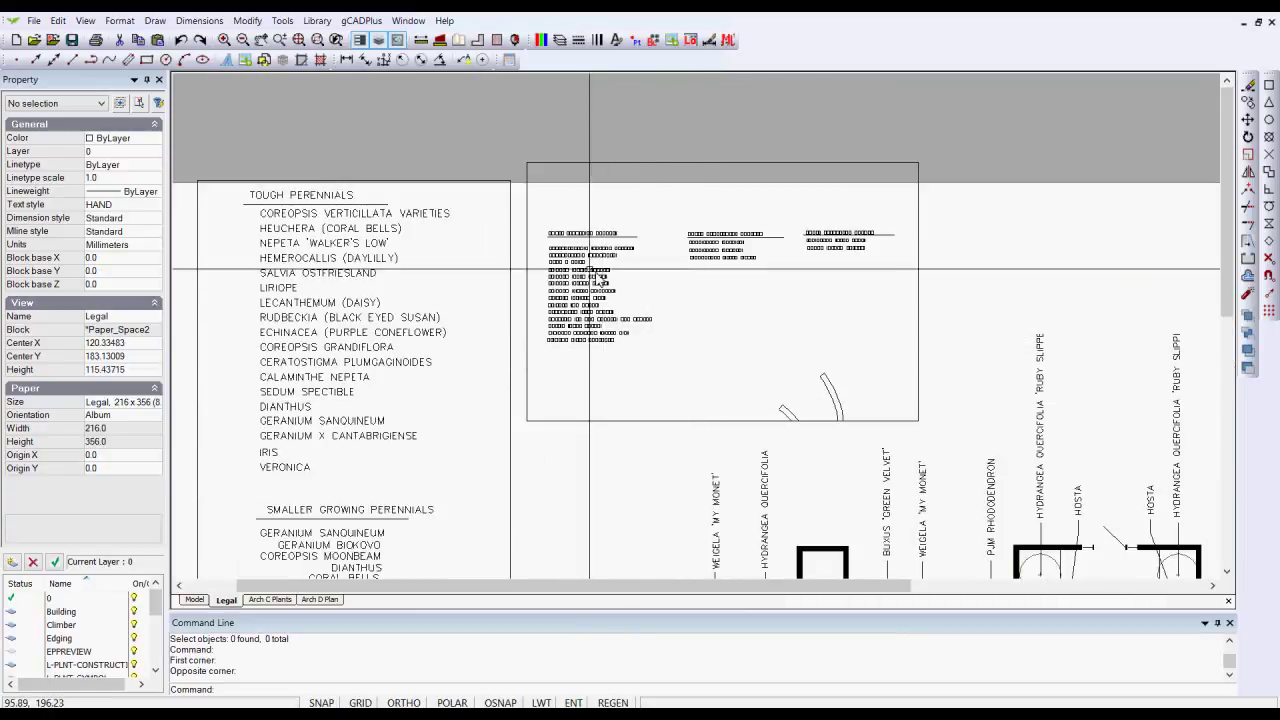
{"action": "scroll", "coordinate": [717, 510], "scroll_direction": "up", "scroll_amount": 1}
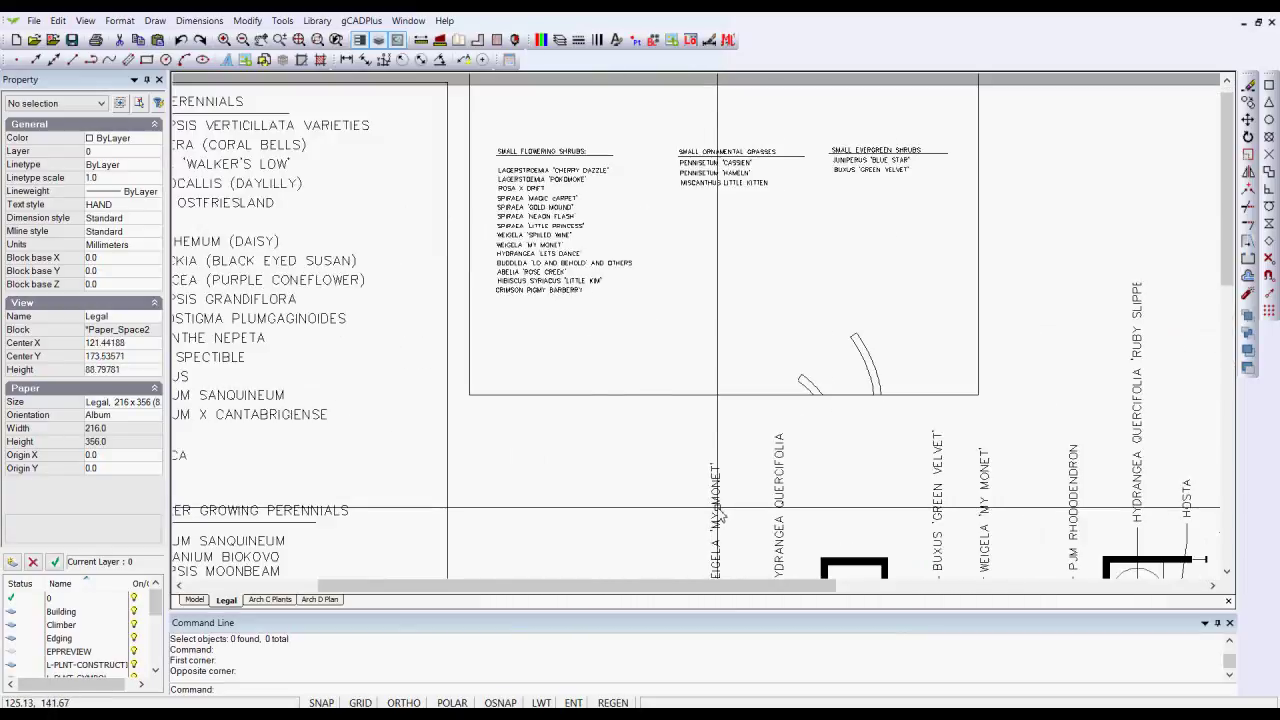
{"action": "scroll", "coordinate": [771, 492], "scroll_direction": "down", "scroll_amount": 3}
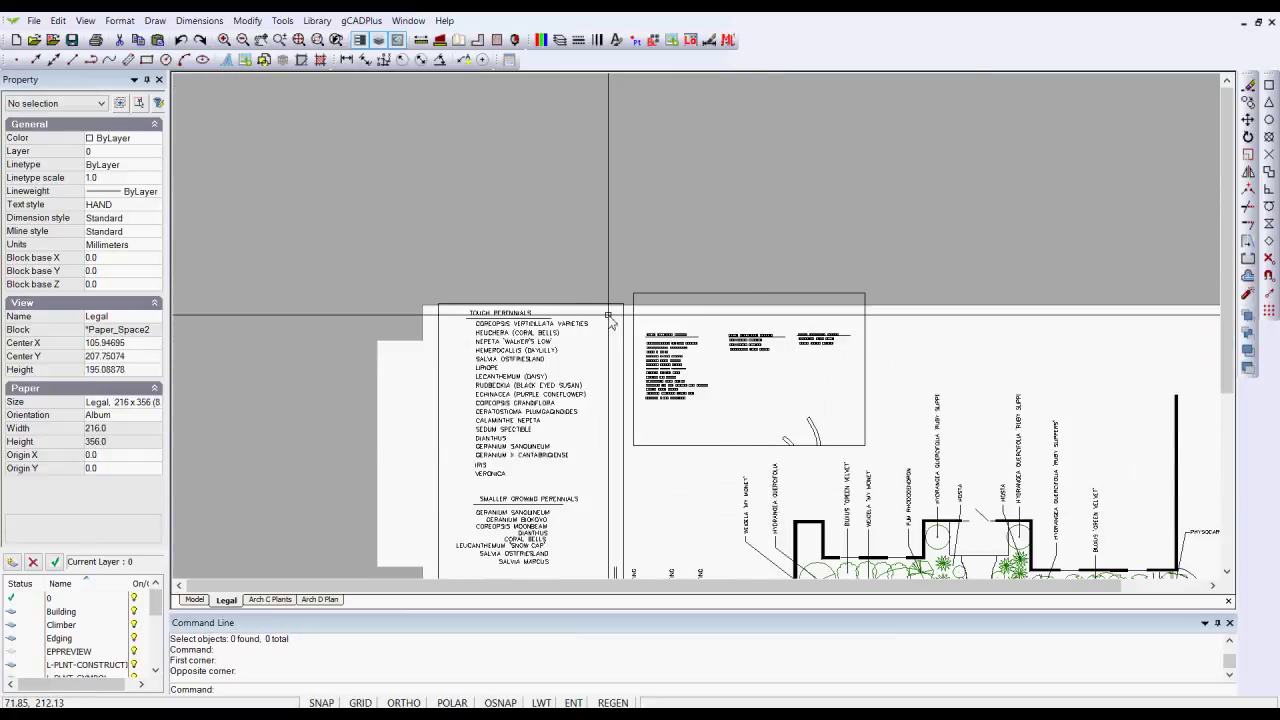
- Reopen the second viewport's frame in model space and tighten it around the Small Flowering Shrubs list
{"action": "double_click", "coordinate": [720, 320]}
{"action": "left_click", "coordinate": [951, 157]}
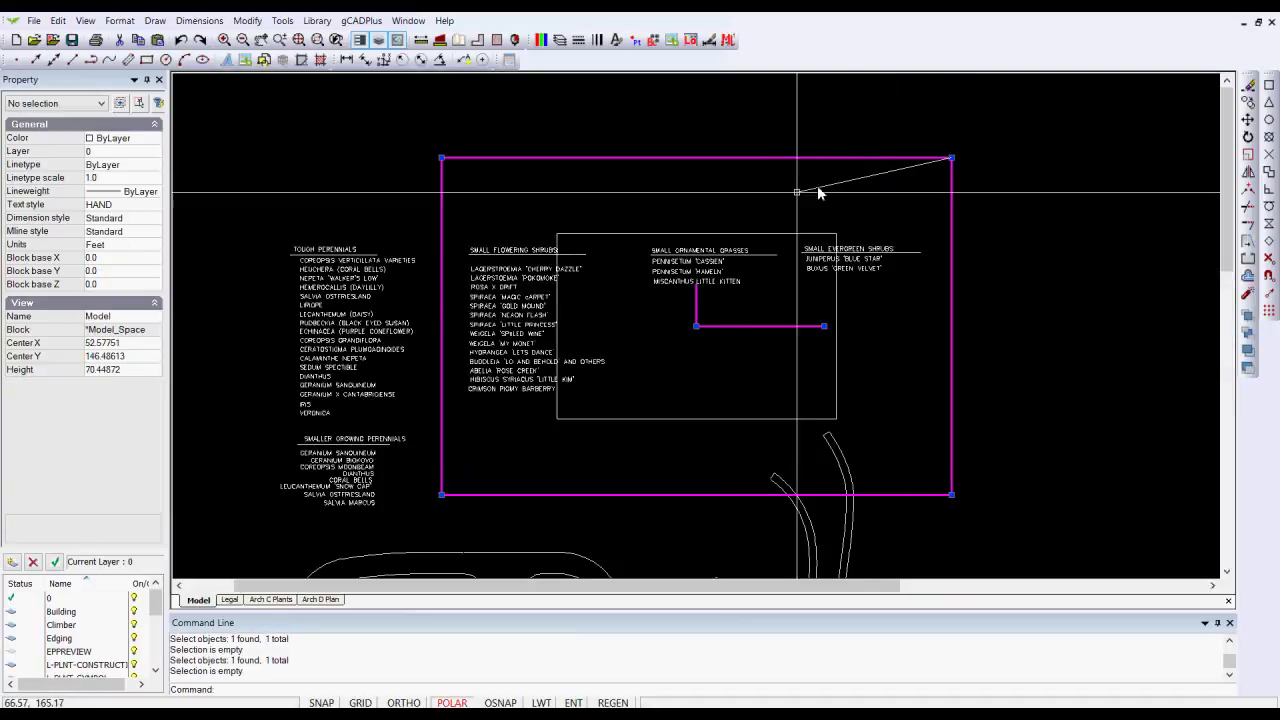
{"action": "left_click", "coordinate": [757, 225]}
{"action": "left_click", "coordinate": [696, 325]}
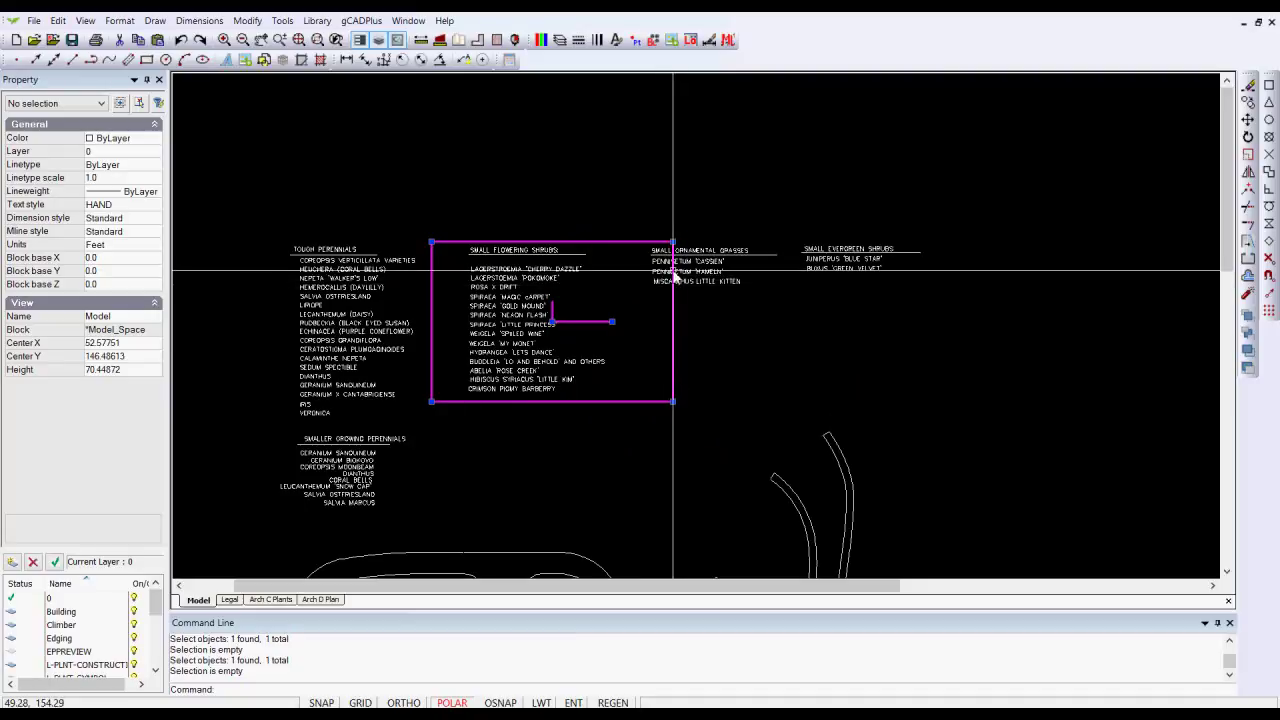
- Display the Small Flowering Shrubs list in the layout viewport and deactivate the viewport
{"action": "right_click", "coordinate": [620, 296]}
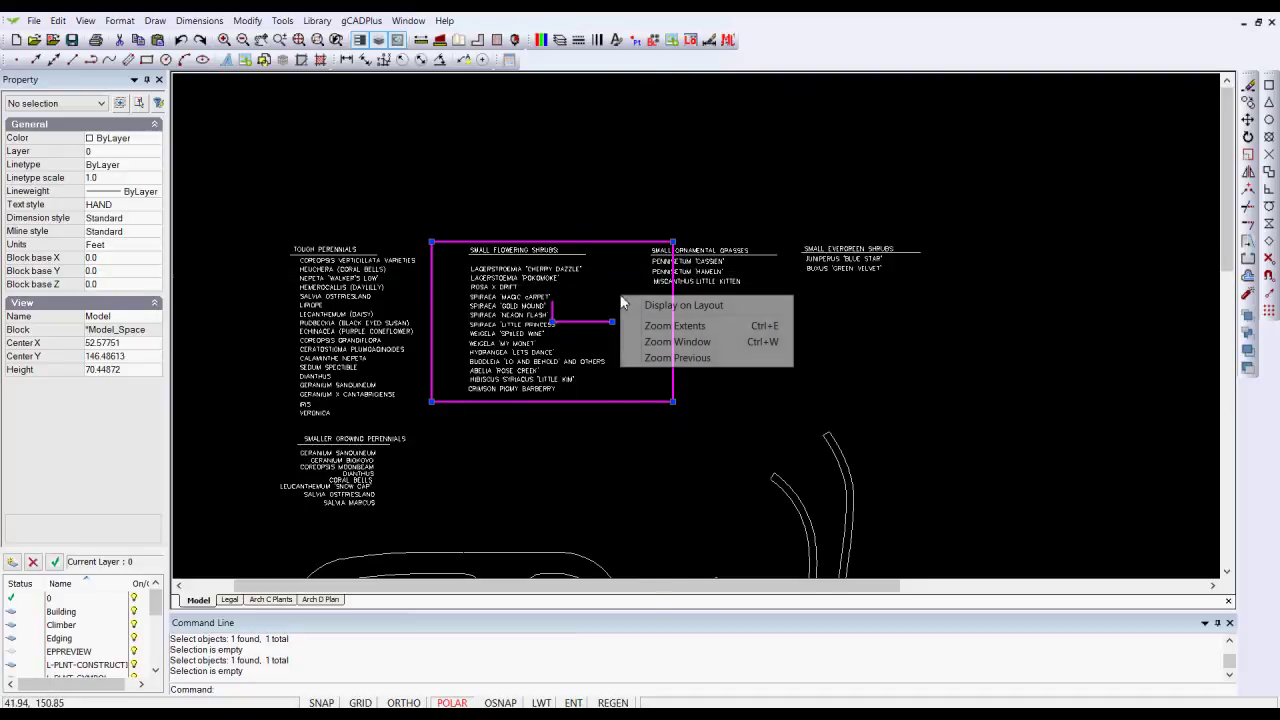
{"action": "left_click", "coordinate": [660, 306]}
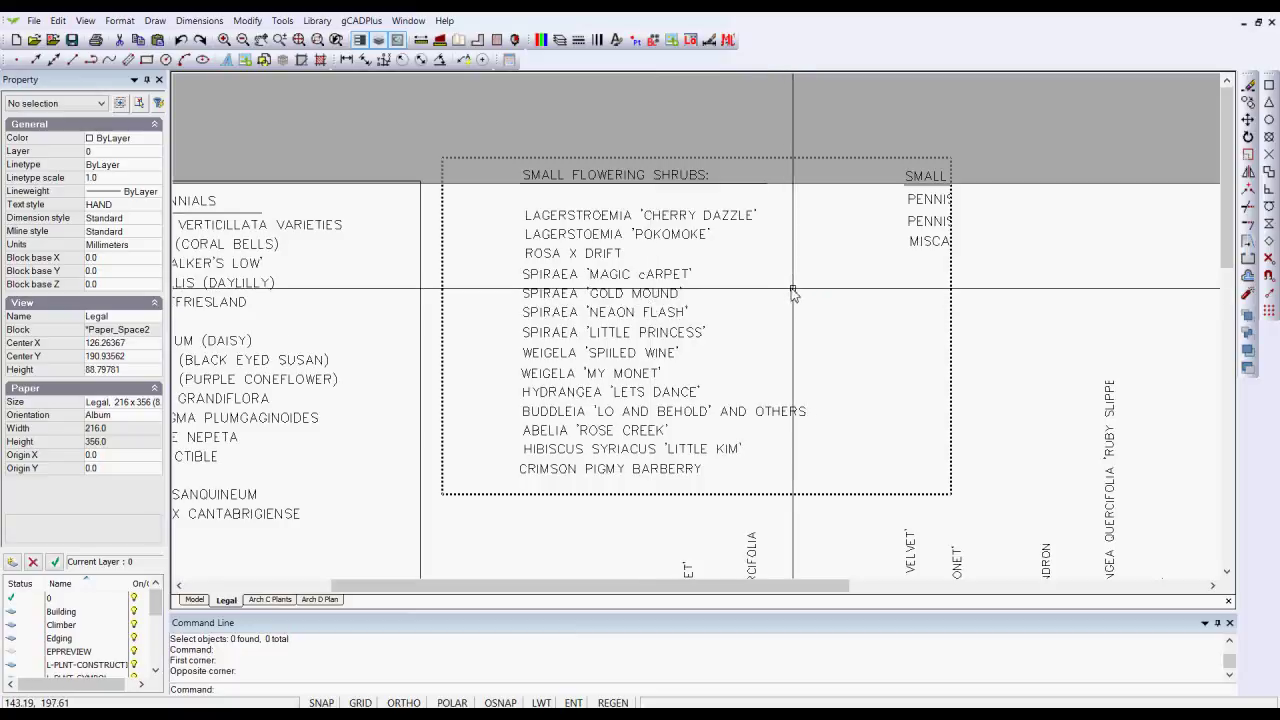
{"action": "right_click", "coordinate": [849, 298]}
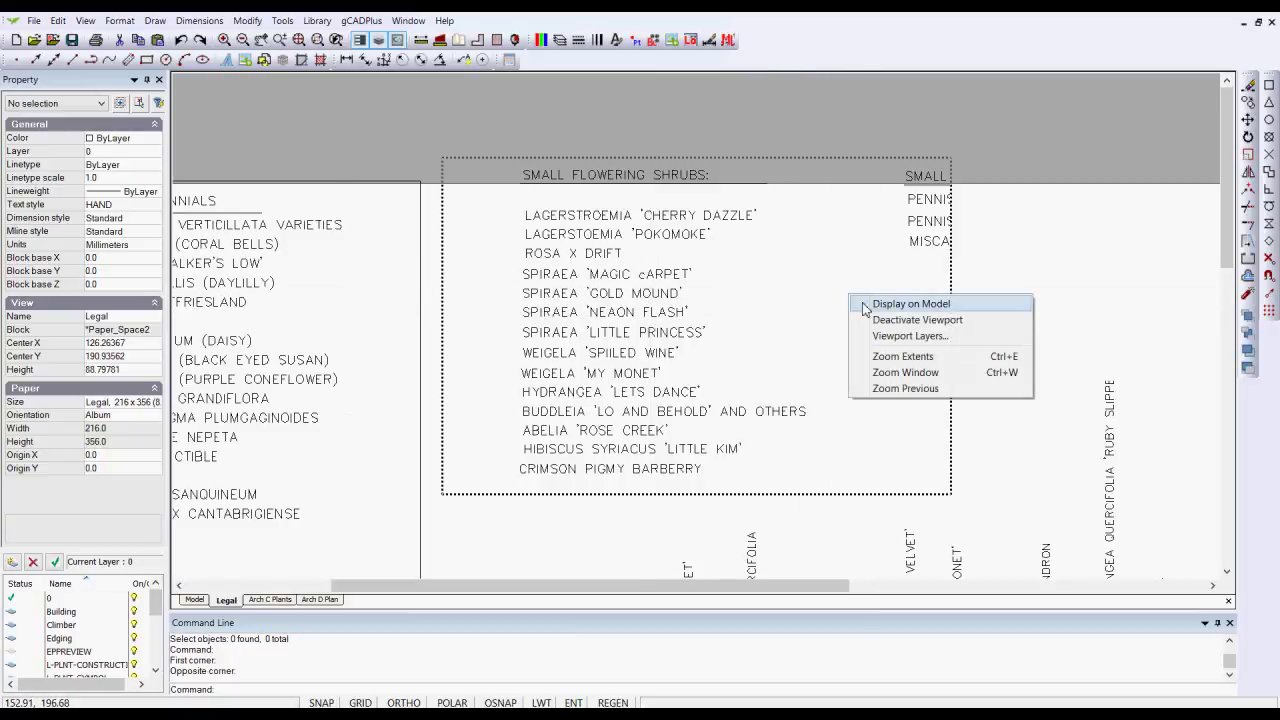
{"action": "left_click", "coordinate": [901, 320]}
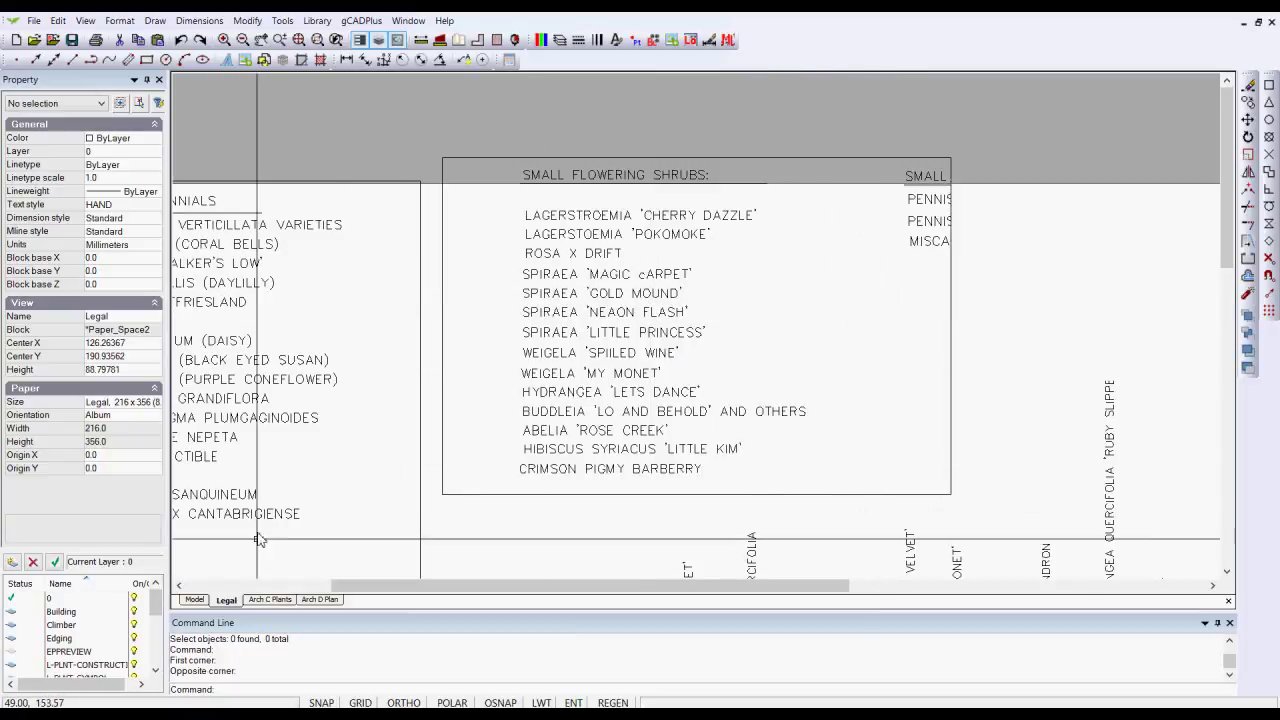
- In model space, move the Small Ornamental Grasses and Small Evergreen Shrubs lists farther away from the Small Flowering Shrubs list
{"action": "left_click", "coordinate": [196, 599]}
{"action": "key", "text": "F10"}
{"action": "left_click_drag", "start_coordinate": [649, 202], "coordinate": [962, 306]}
{"action": "right_click", "coordinate": [885, 319]}
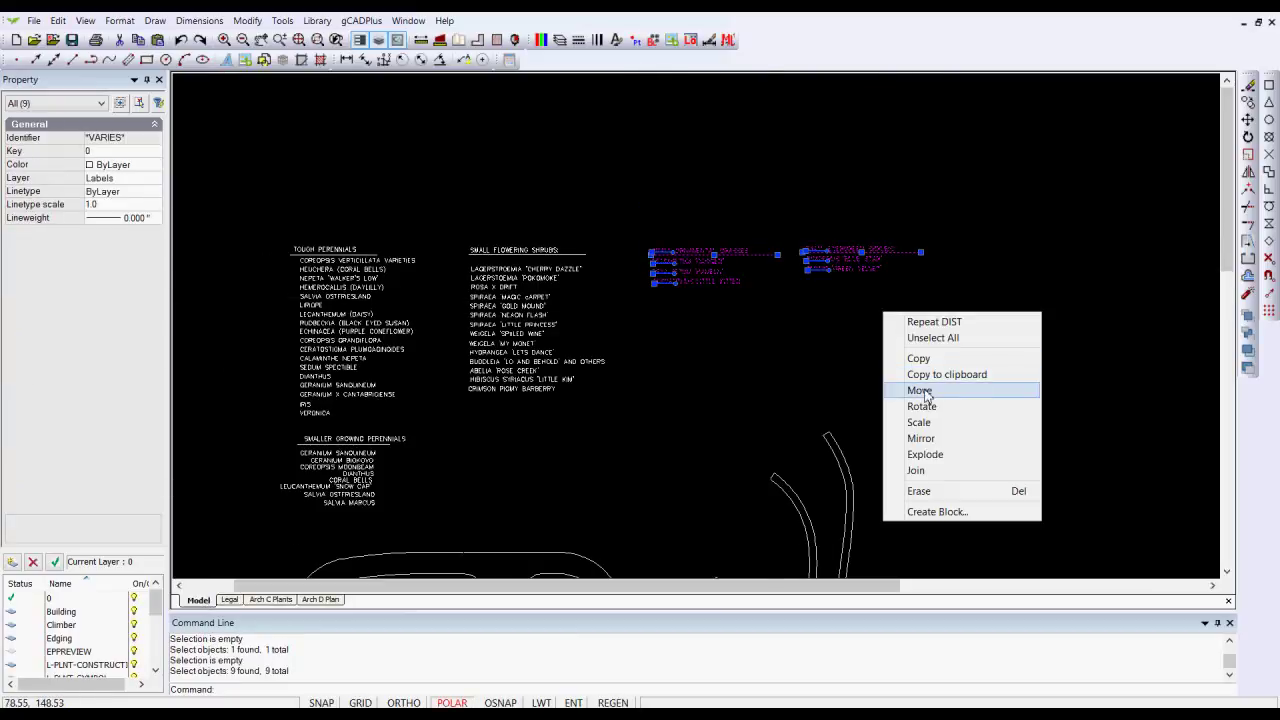
{"action": "left_click", "coordinate": [920, 390]}
{"action": "left_click", "coordinate": [767, 274]}
{"action": "left_click", "coordinate": [807, 273]}
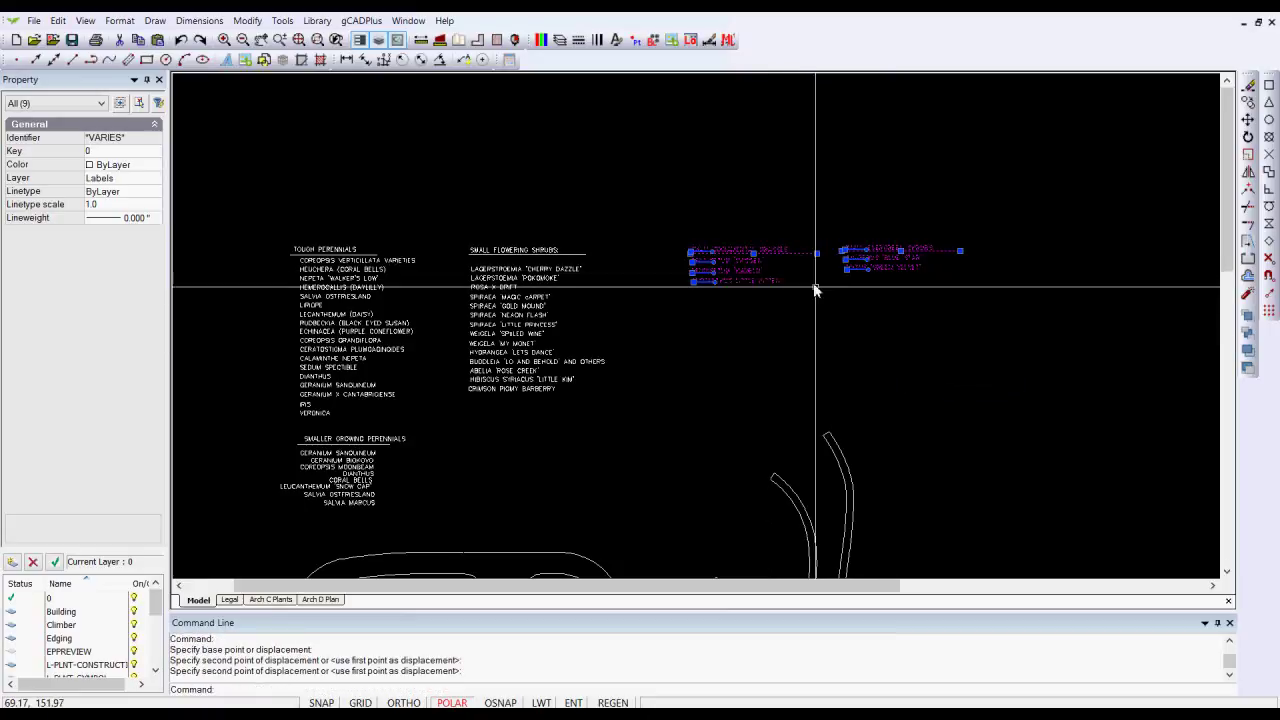
{"action": "key", "text": "Escape"}
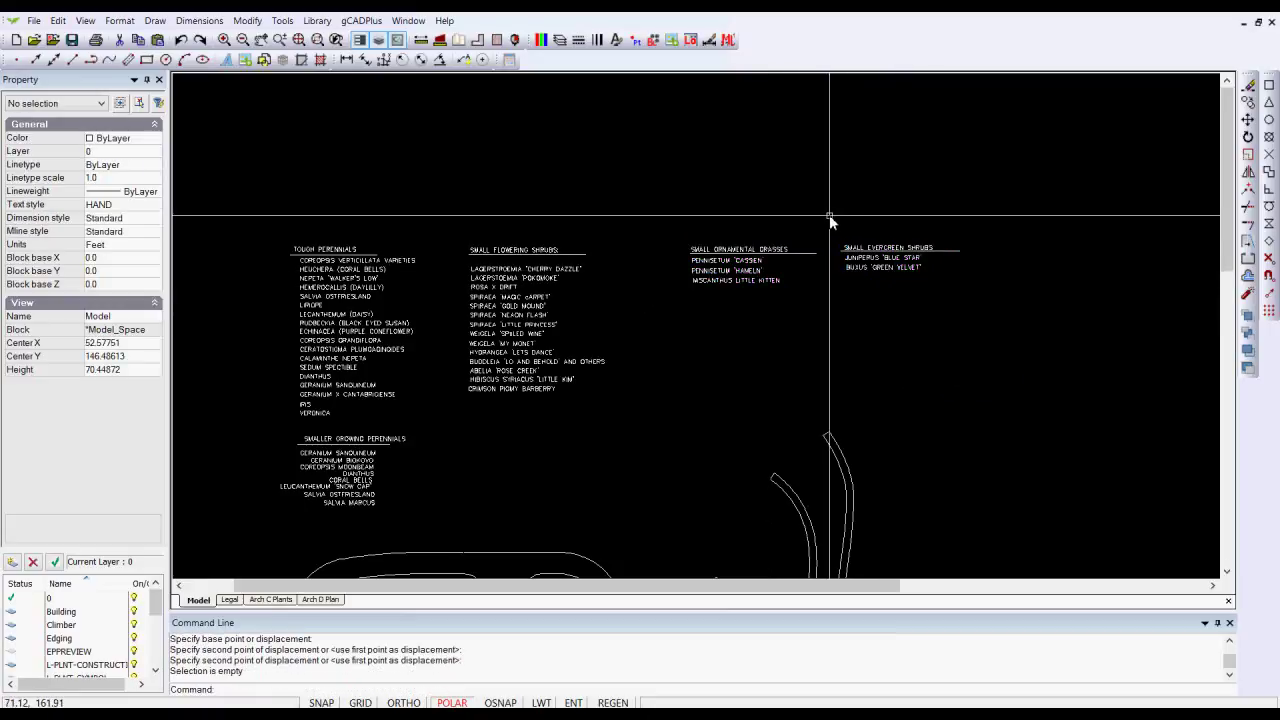
- Move the Small Evergreen Shrubs list directly beneath the Small Ornamental Grasses list
{"action": "left_click", "coordinate": [966, 288]}
{"action": "right_click", "coordinate": [966, 288]}
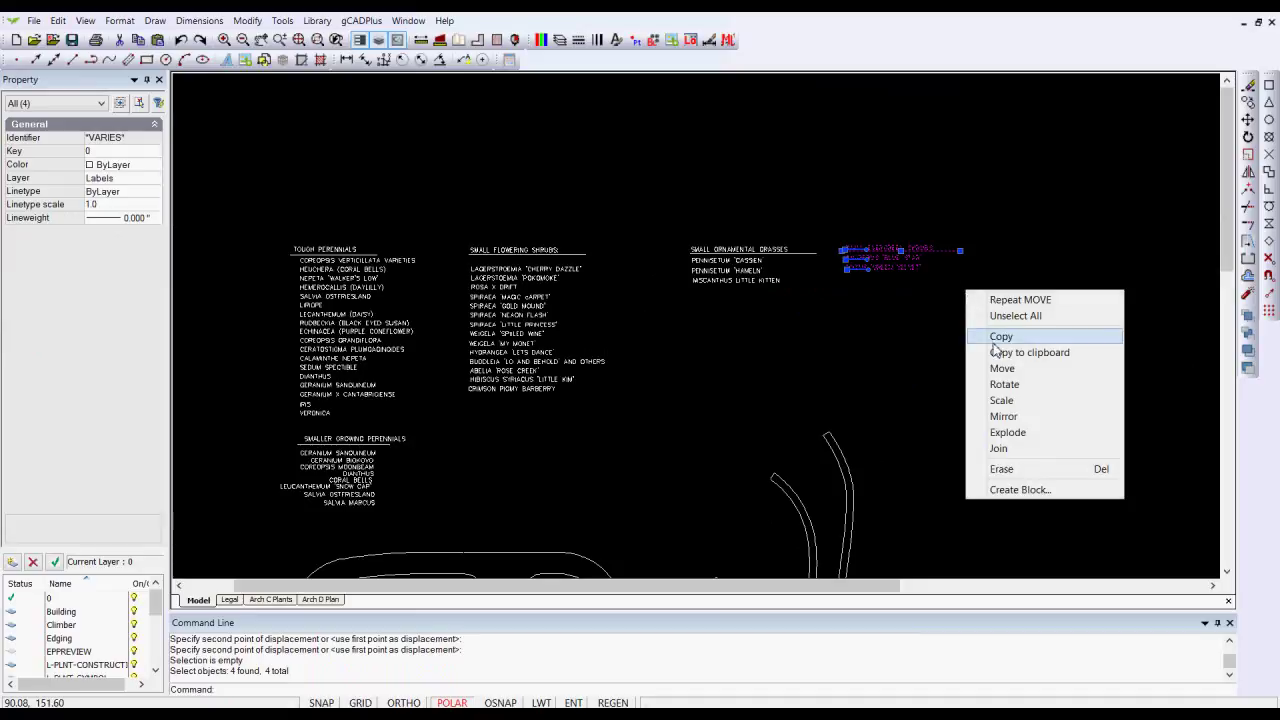
{"action": "left_click", "coordinate": [1003, 369]}
{"action": "left_click", "coordinate": [900, 250]}
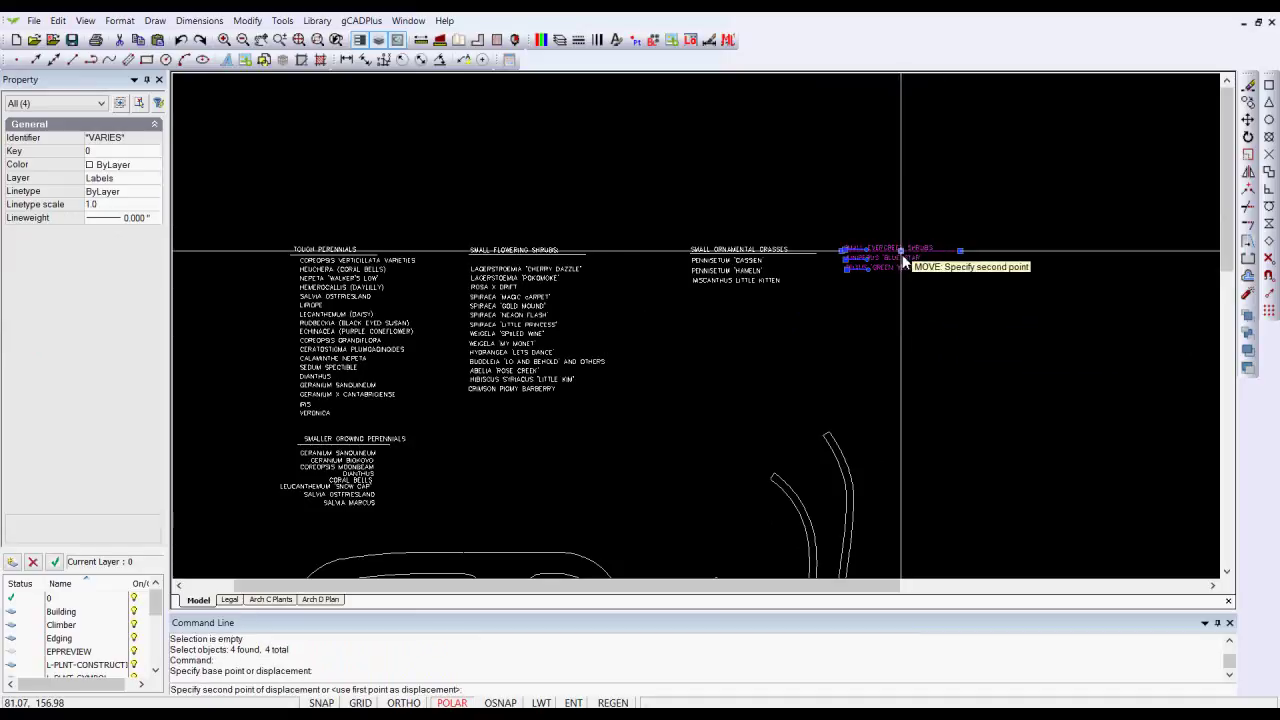
{"action": "left_click", "coordinate": [748, 304]}
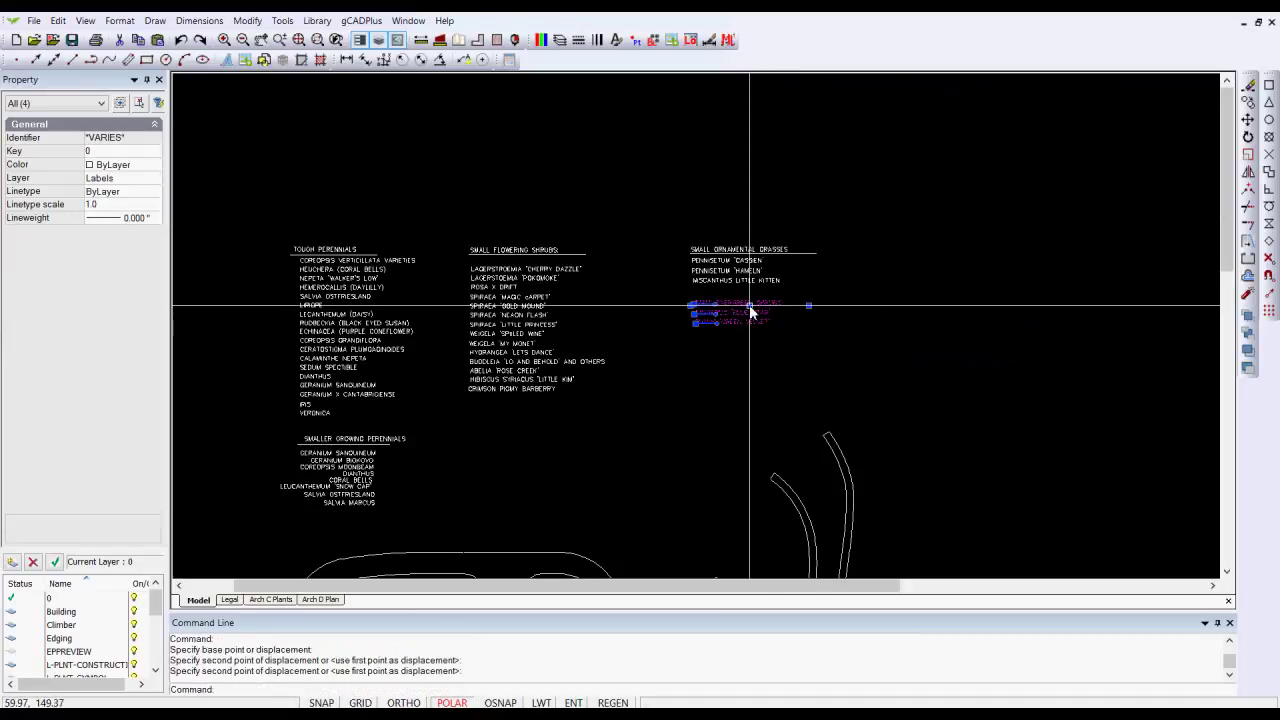
- Add a third viewport on the Legal layout, along the page's upper edge beside the Small Flowering Shrubs viewport
{"action": "left_click", "coordinate": [230, 599]}
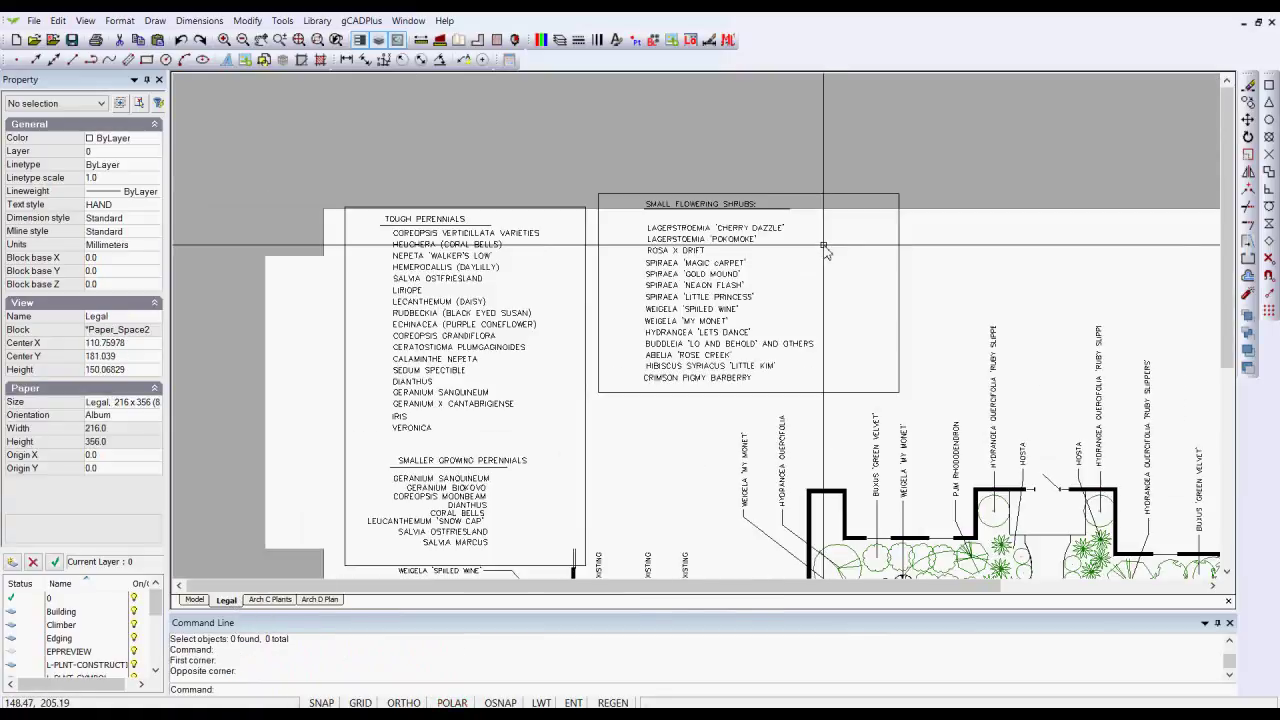
{"action": "scroll", "coordinate": [703, 305], "scroll_direction": "up", "scroll_amount": 1}
{"action": "scroll", "coordinate": [686, 285], "scroll_direction": "down", "scroll_amount": 3}
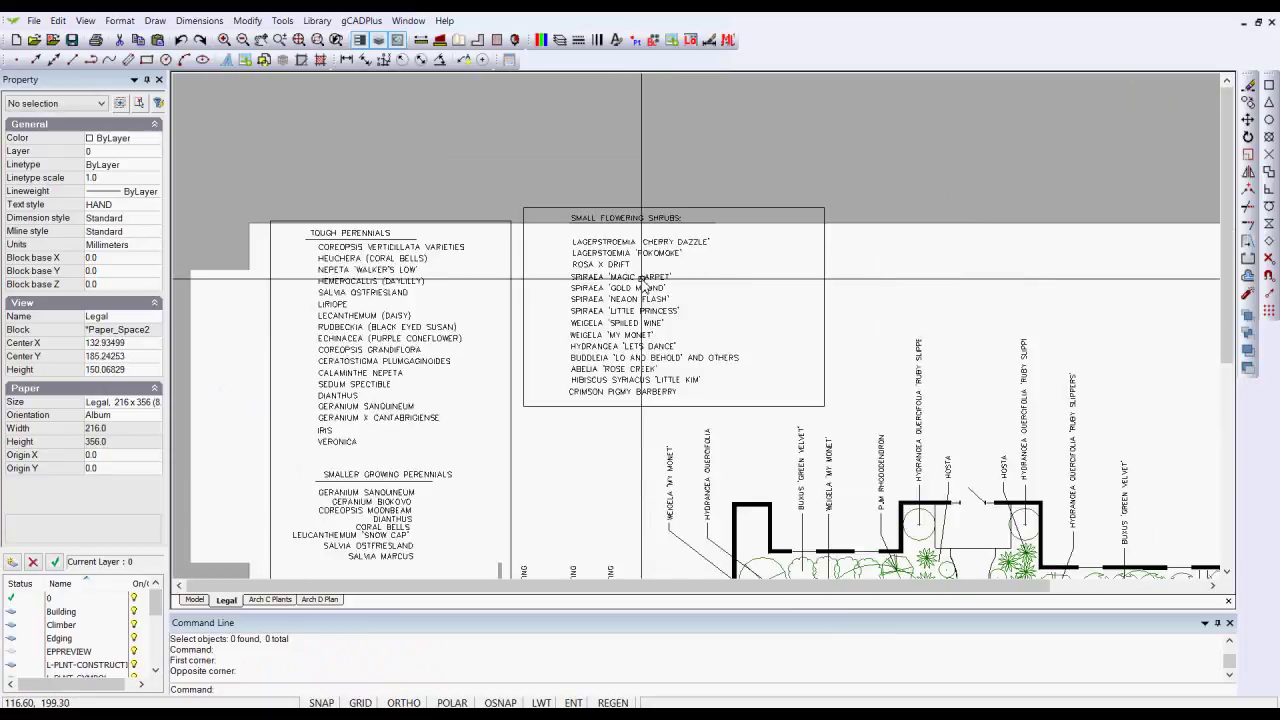
{"action": "scroll", "coordinate": [641, 280], "scroll_direction": "down", "scroll_amount": 1}
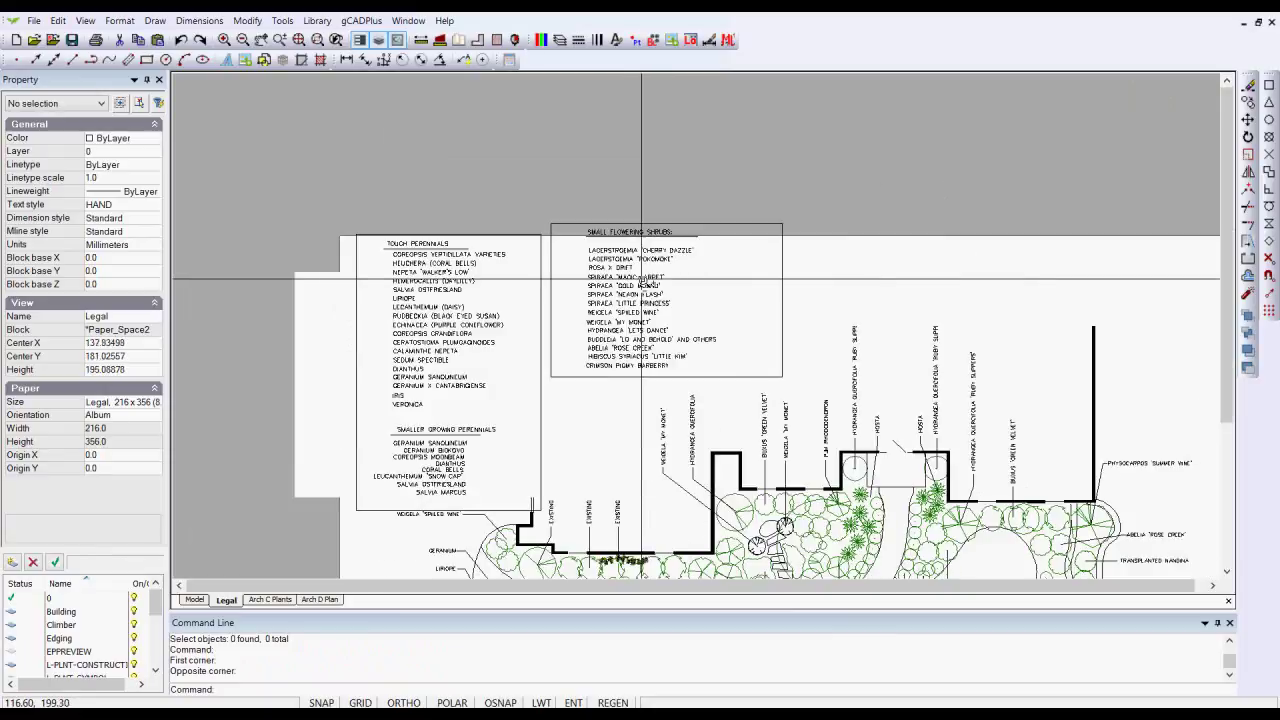
{"action": "right_click", "coordinate": [226, 600]}
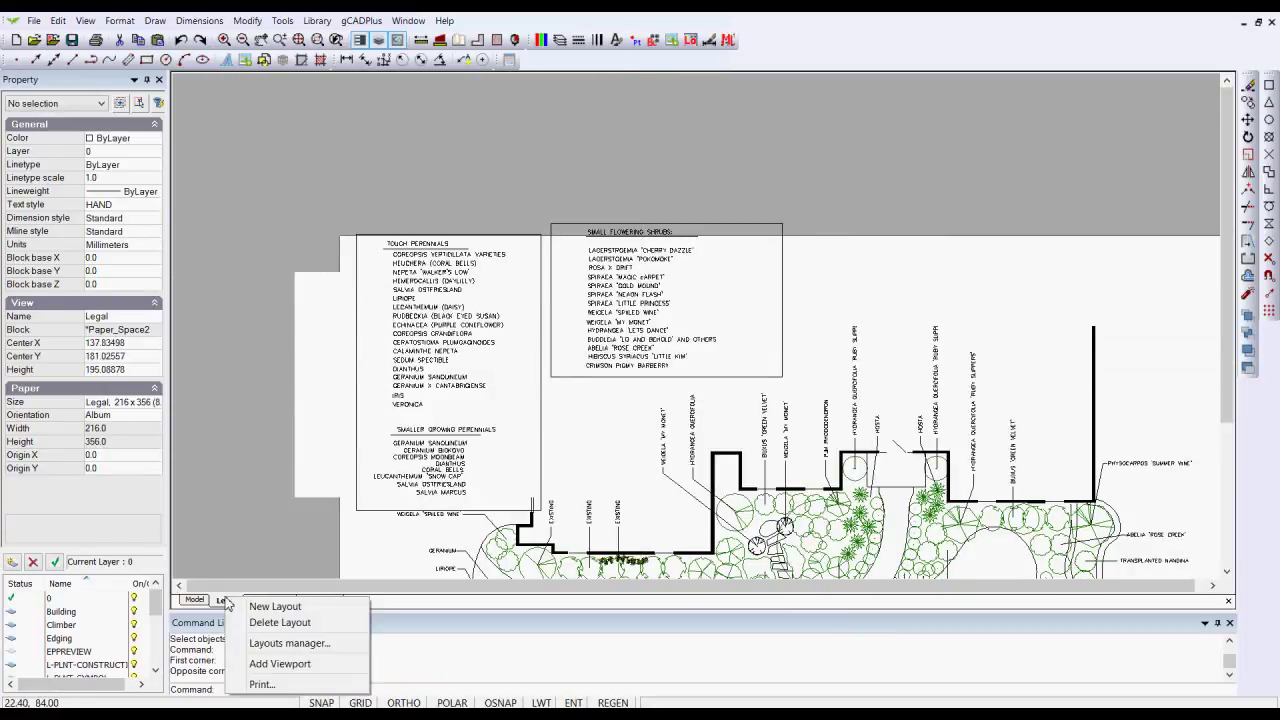
{"action": "left_click", "coordinate": [282, 664]}
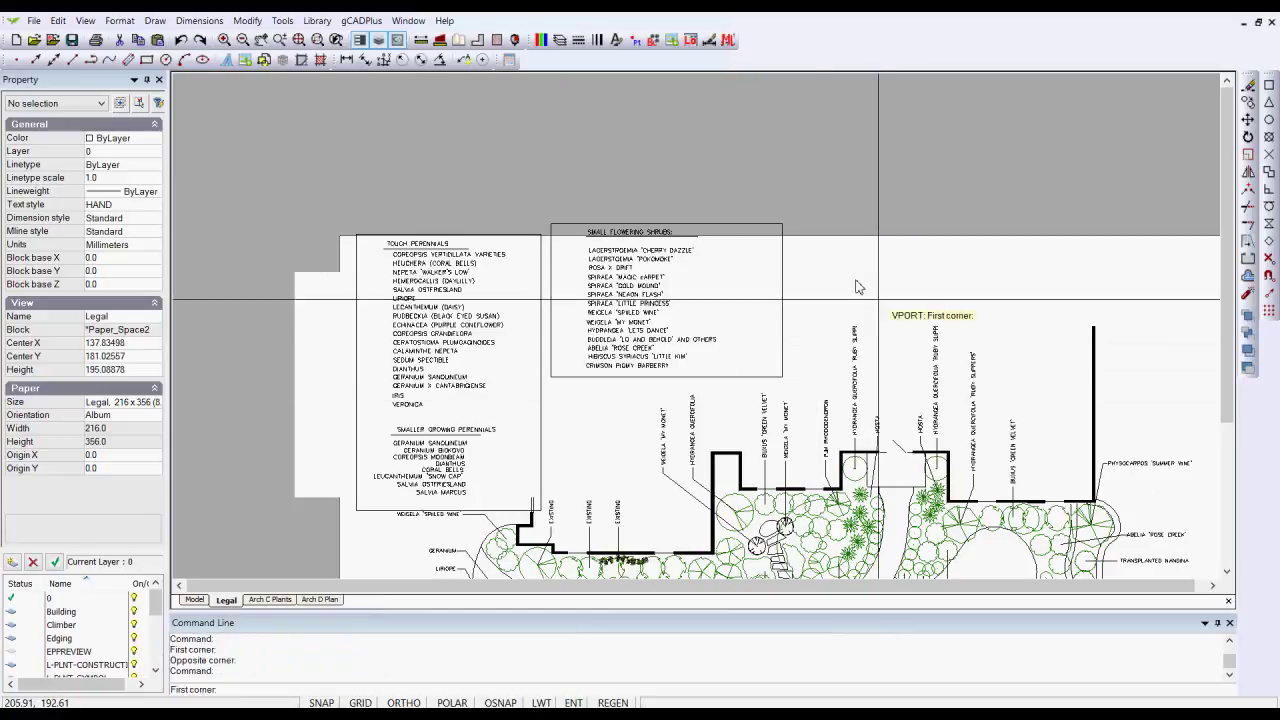
{"action": "scroll", "coordinate": [810, 227], "scroll_direction": "down", "scroll_amount": 1}
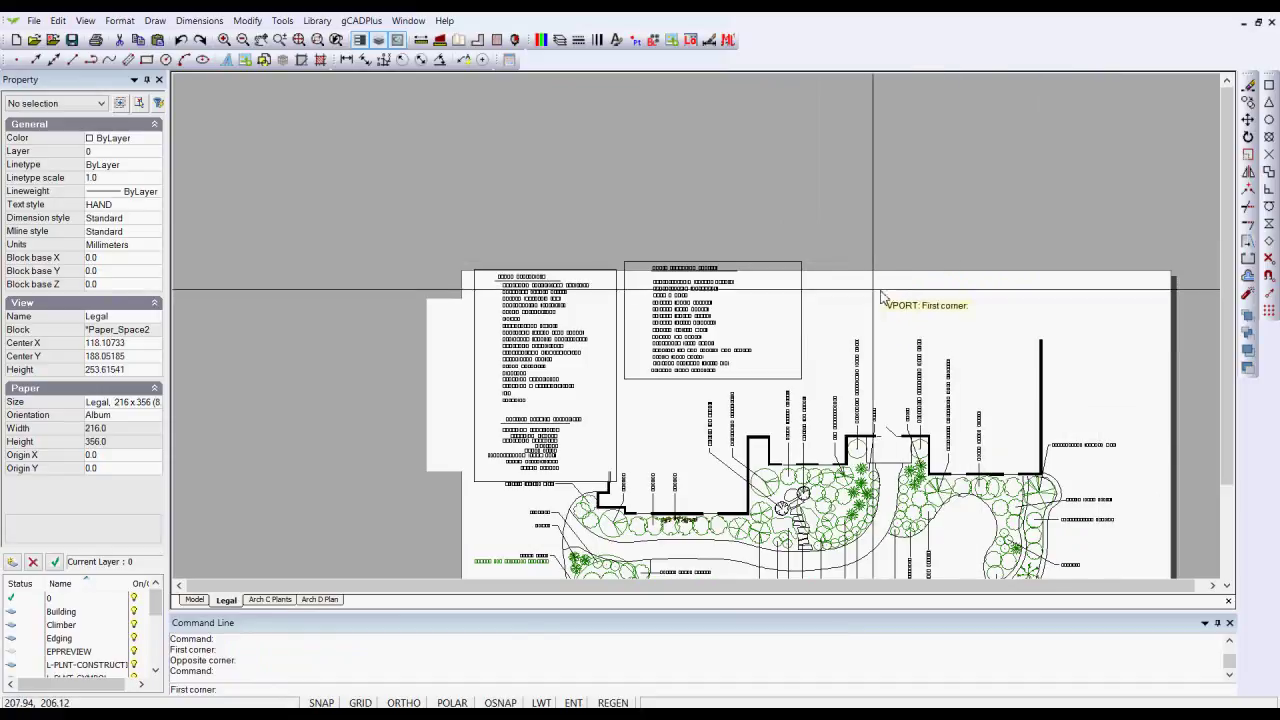
{"action": "left_click", "coordinate": [785, 273]}
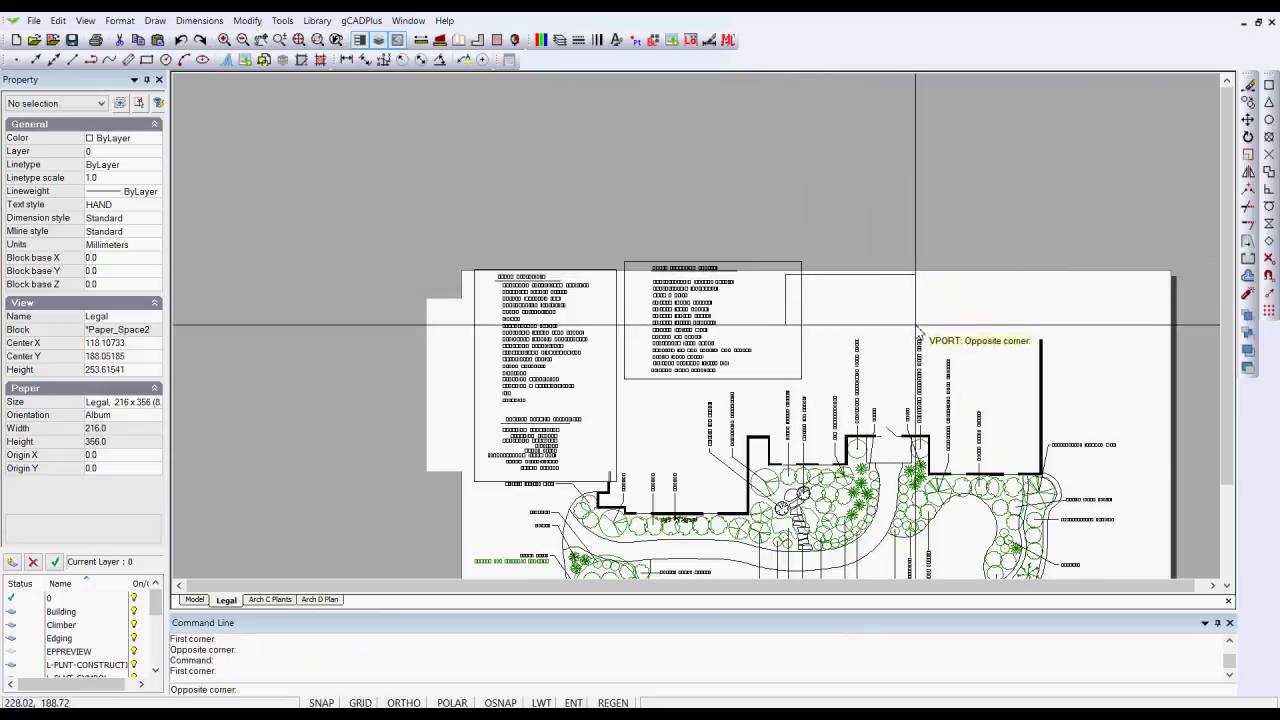
{"action": "left_click", "coordinate": [911, 330]}
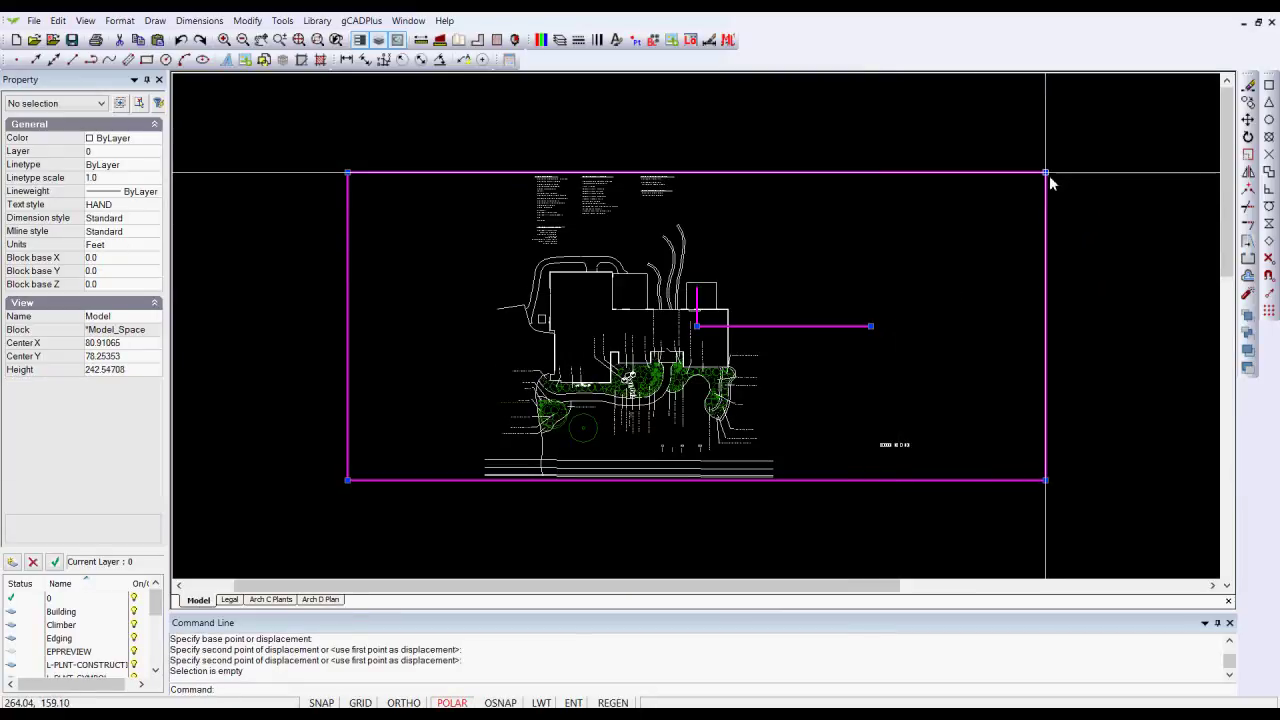
- Shrink the new viewport's frame in model space and place it around the ornamental grass and evergreen shrub lists
{"action": "left_click", "coordinate": [1046, 173]}
{"action": "left_click", "coordinate": [760, 298]}
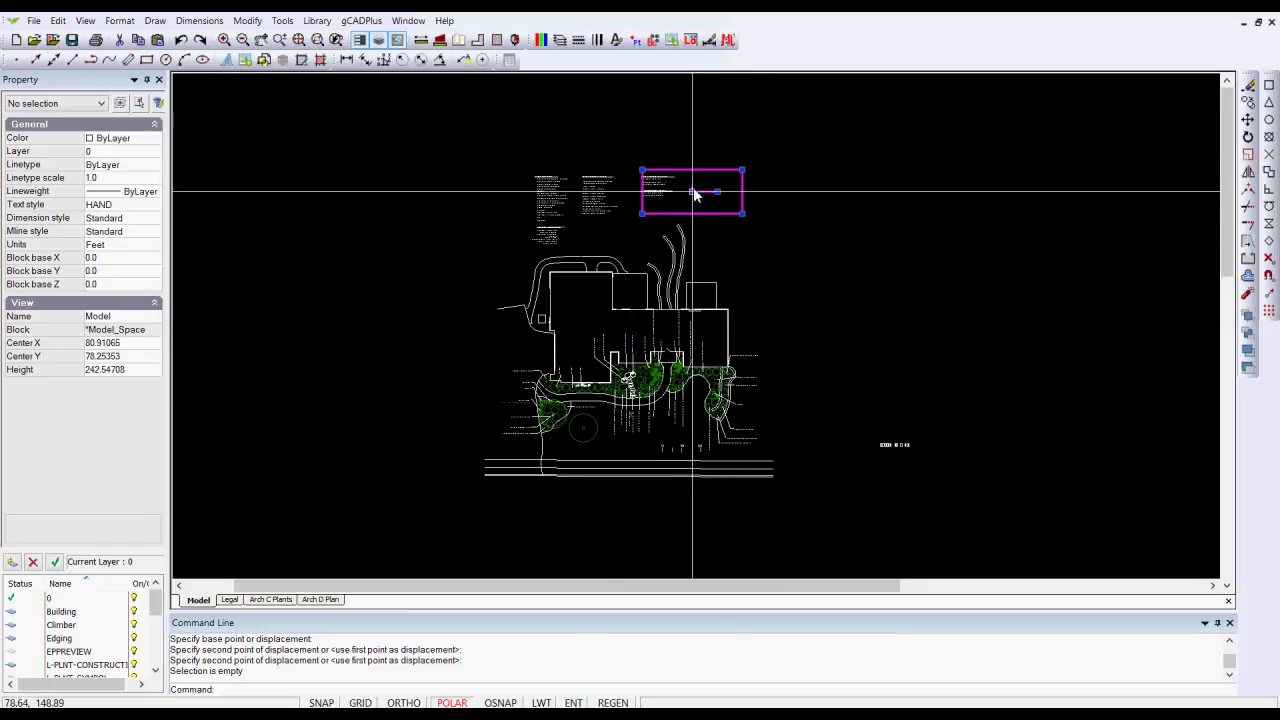
{"action": "scroll", "coordinate": [680, 190], "scroll_direction": "up", "scroll_amount": 5}
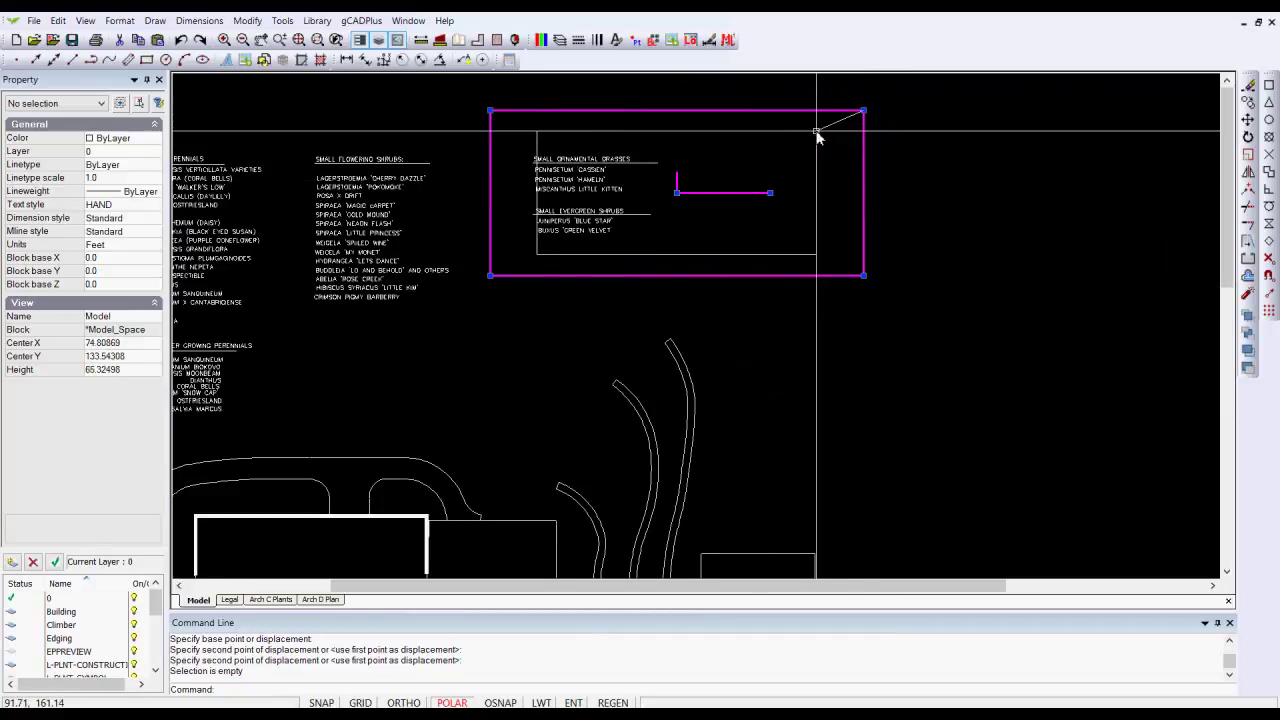
{"action": "left_click_drag", "start_coordinate": [690, 203], "coordinate": [666, 207]}
- Display the grass and evergreen lists on the layout, compare their text size with the flowering shrubs list, and deactivate the viewport
{"action": "right_click", "coordinate": [702, 178]}
{"action": "left_click", "coordinate": [757, 172]}
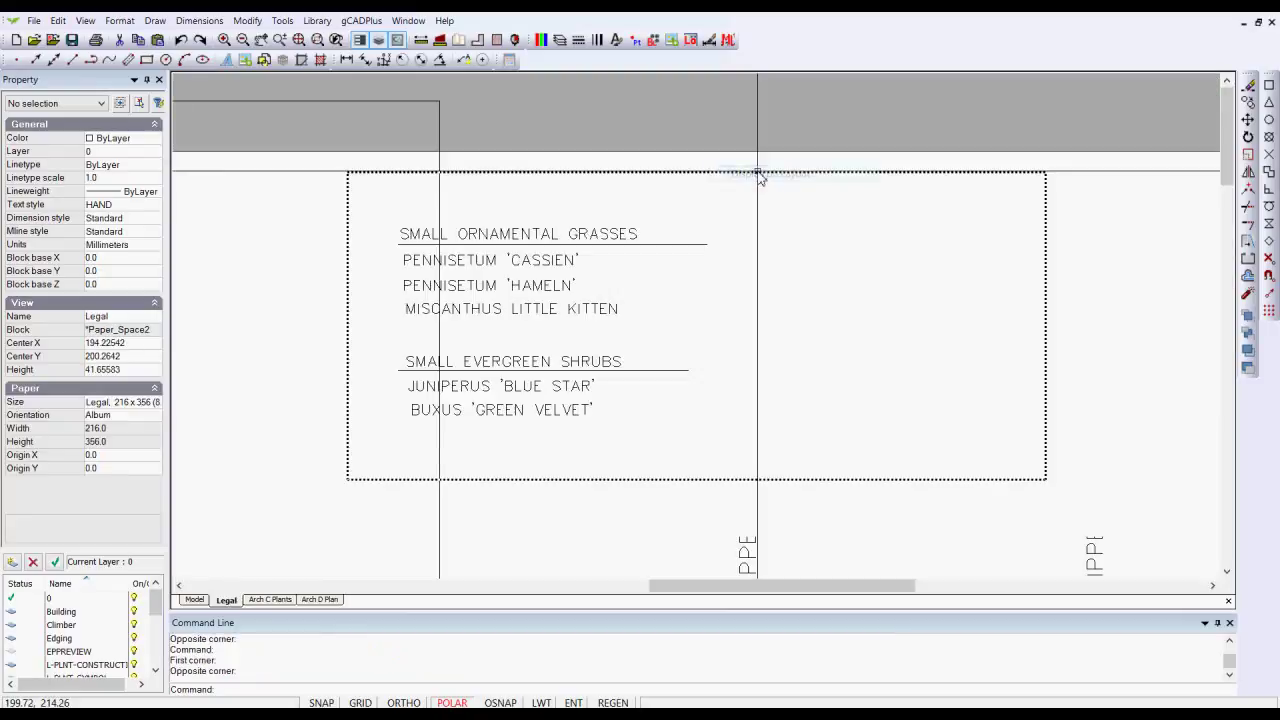
{"action": "scroll", "coordinate": [808, 240], "scroll_direction": "down", "scroll_amount": 2}
{"action": "scroll", "coordinate": [808, 240], "scroll_direction": "down", "scroll_amount": 1}
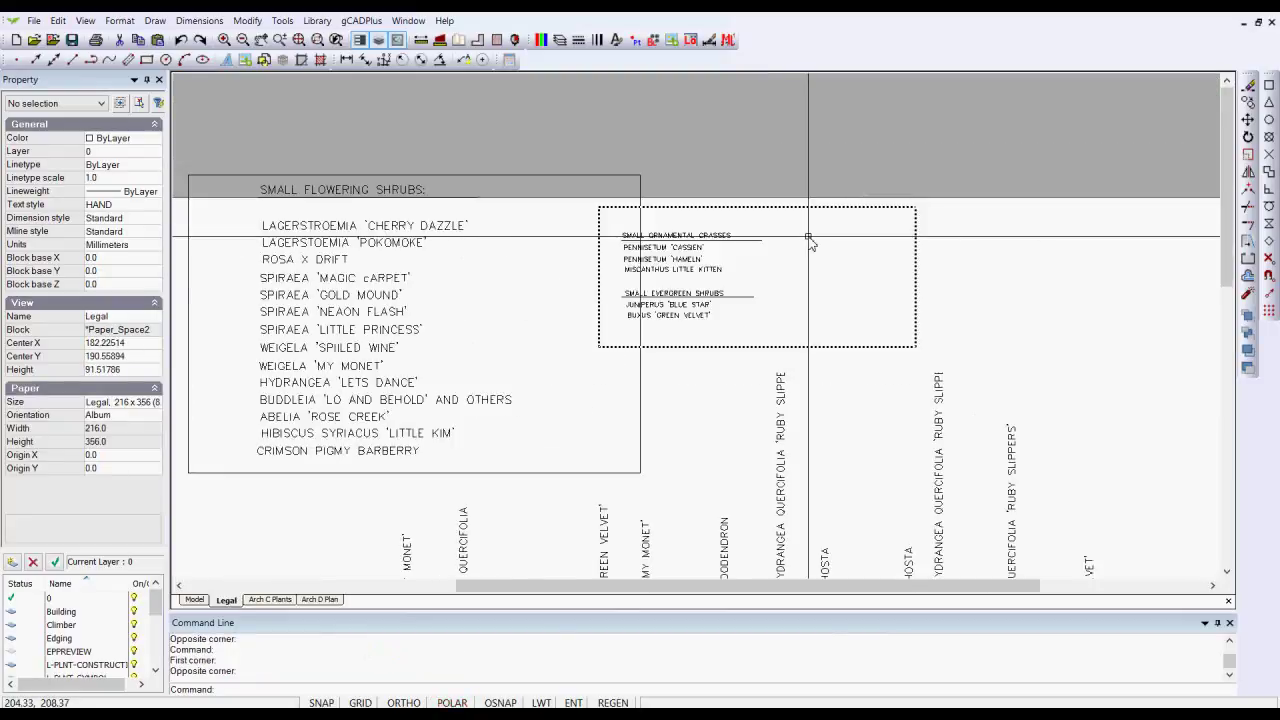
{"action": "scroll", "coordinate": [764, 270], "scroll_direction": "up", "scroll_amount": 1}
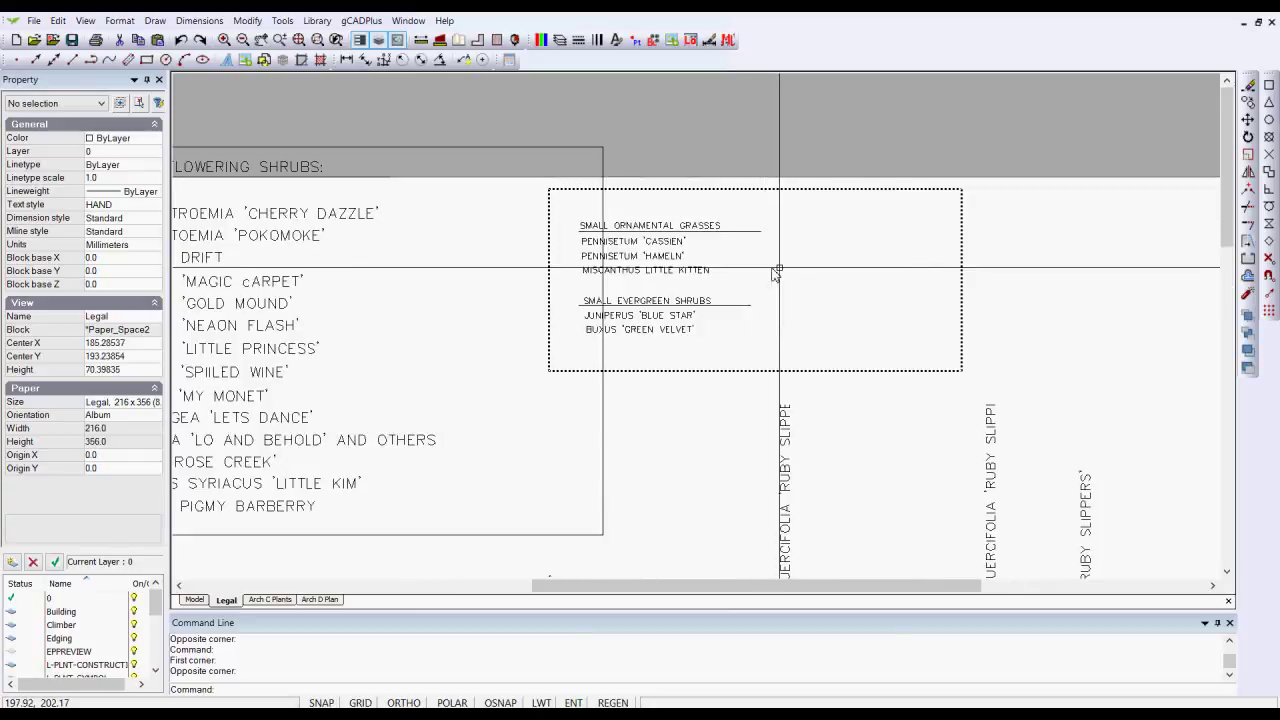
{"action": "right_click", "coordinate": [921, 208]}
{"action": "left_click", "coordinate": [962, 231]}
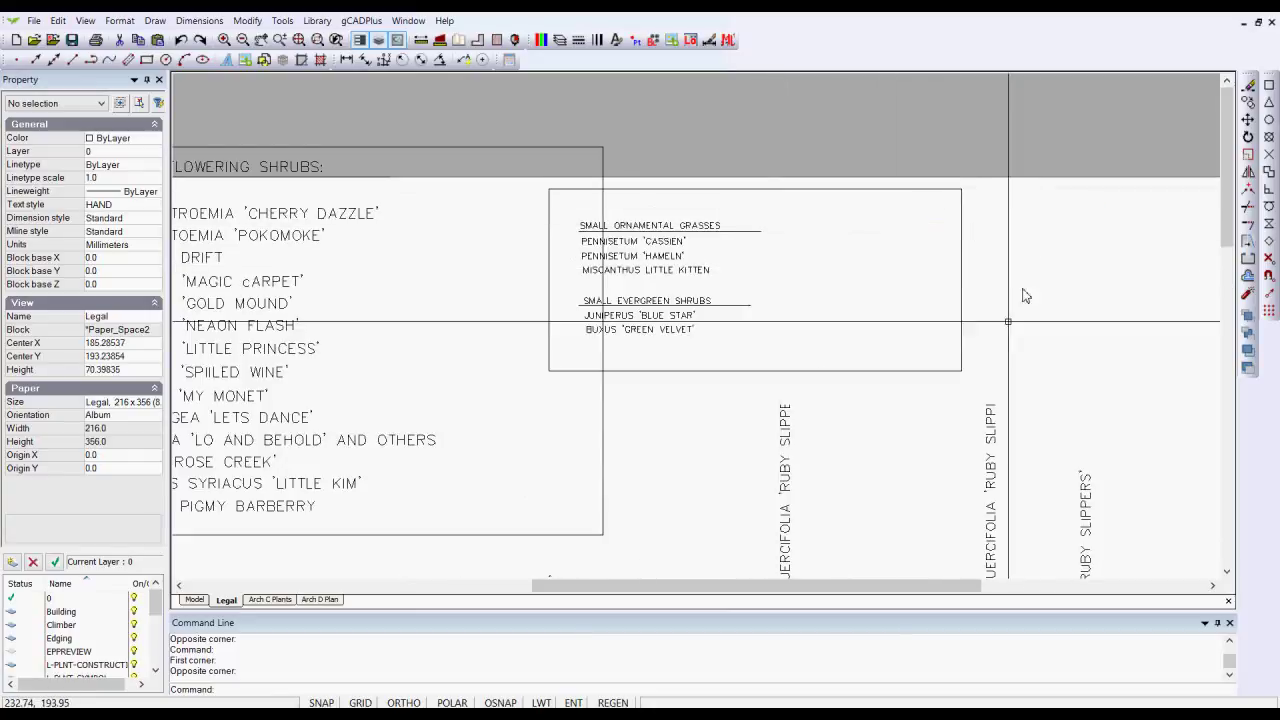
- Enlarge the grass and evergreen viewport on the layout by stretching its lower-right corner outward
{"action": "left_click", "coordinate": [962, 372]}
{"action": "left_click", "coordinate": [962, 372]}
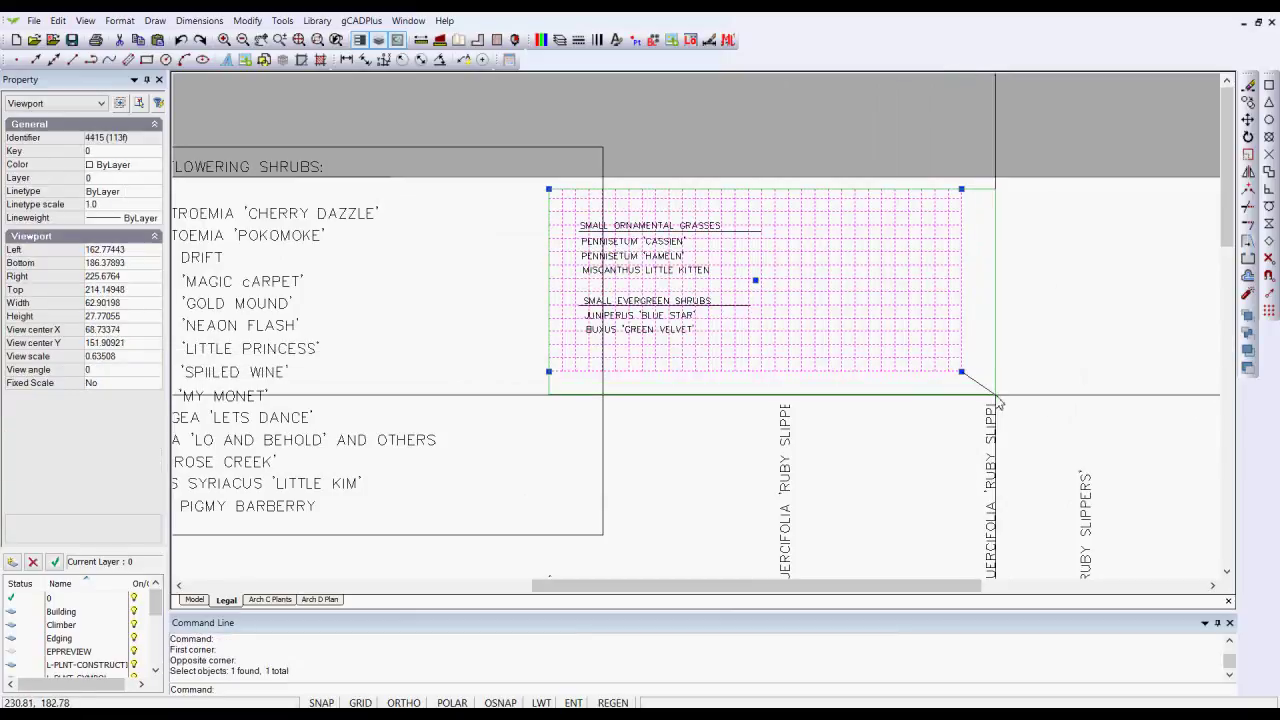
{"action": "left_click", "coordinate": [996, 396]}
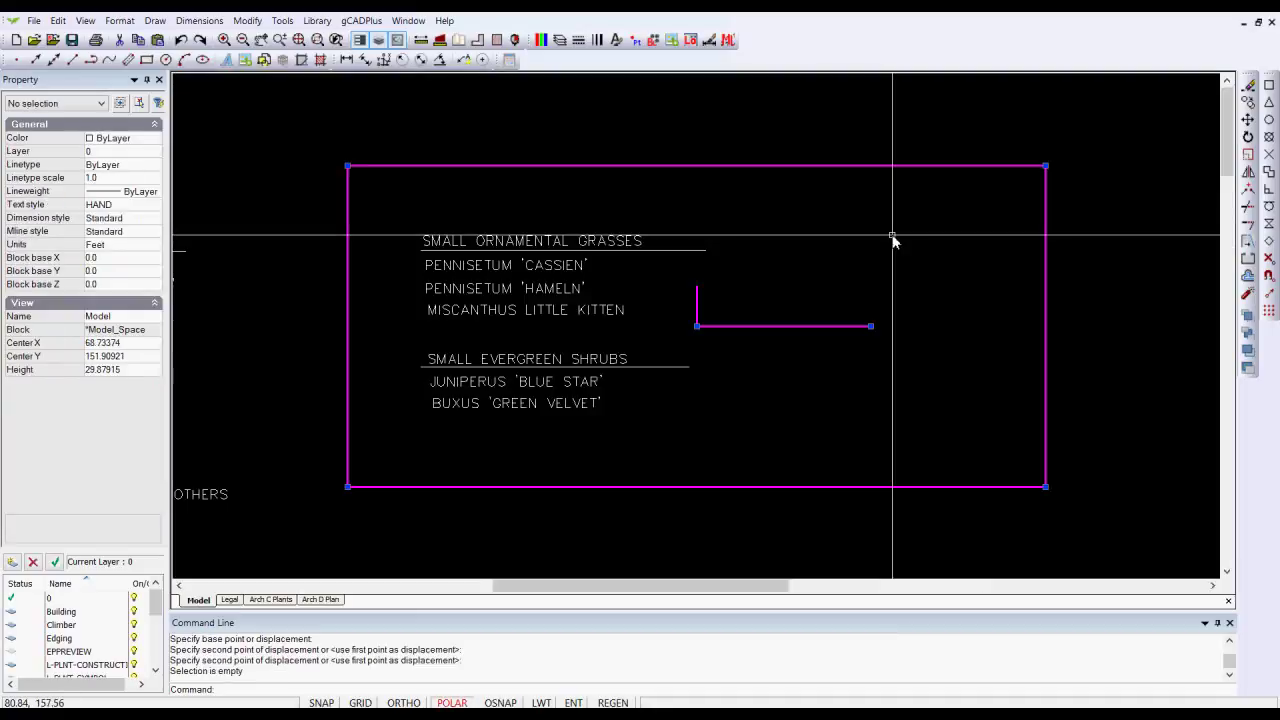
- Tighten the grass and evergreen viewport's frame in model space and recentre it closely around both lists
{"action": "left_click", "coordinate": [1045, 166]}
{"action": "left_click", "coordinate": [936, 205]}
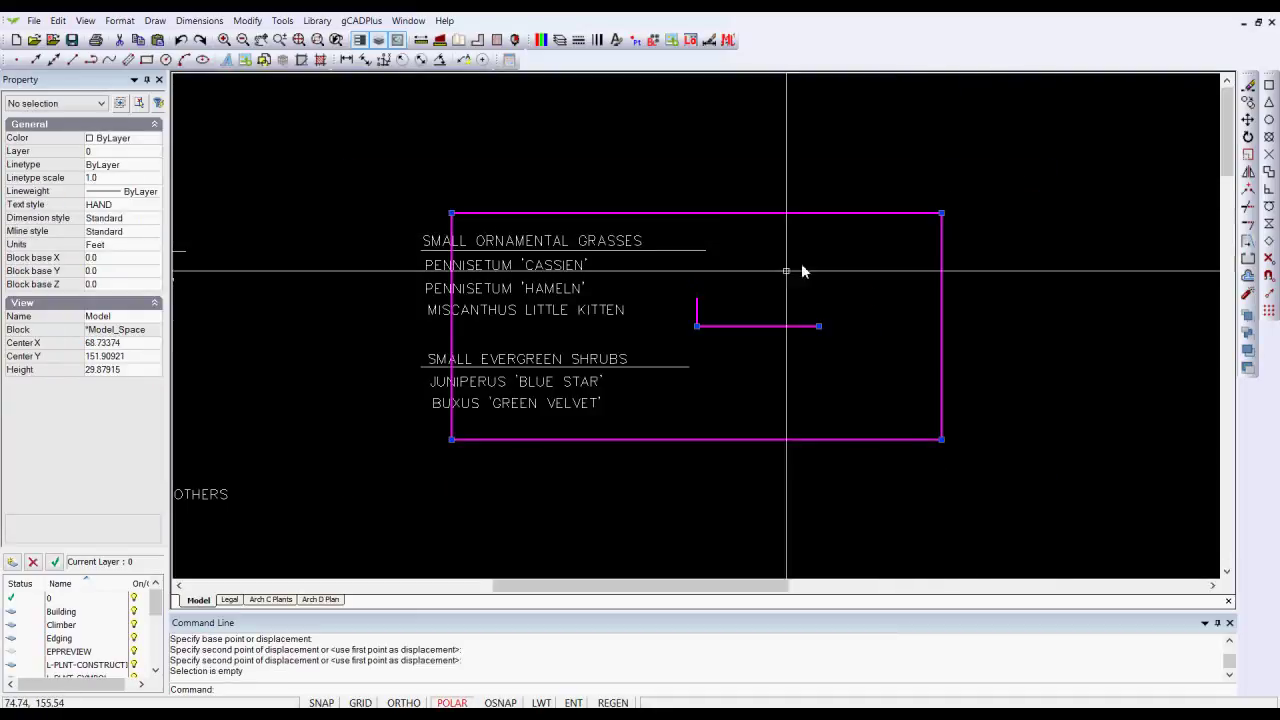
{"action": "left_click", "coordinate": [697, 326]}
{"action": "left_click", "coordinate": [634, 324]}
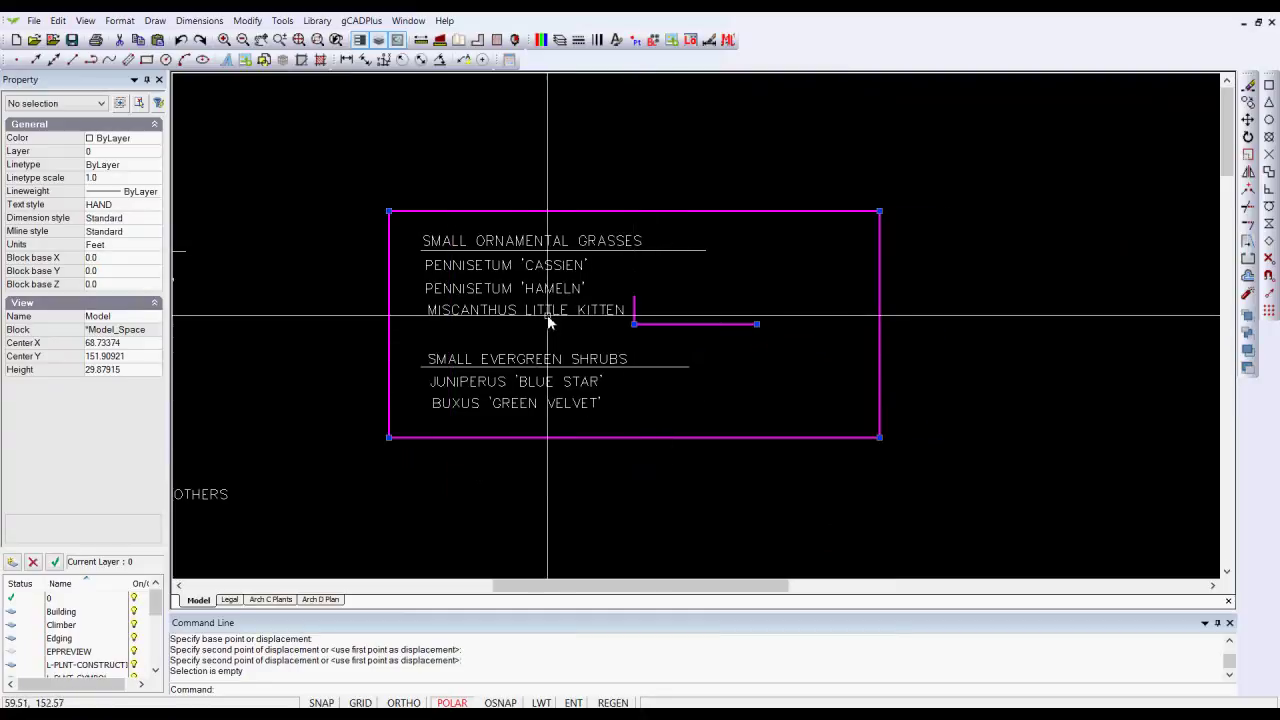
{"action": "left_click", "coordinate": [860, 228]}
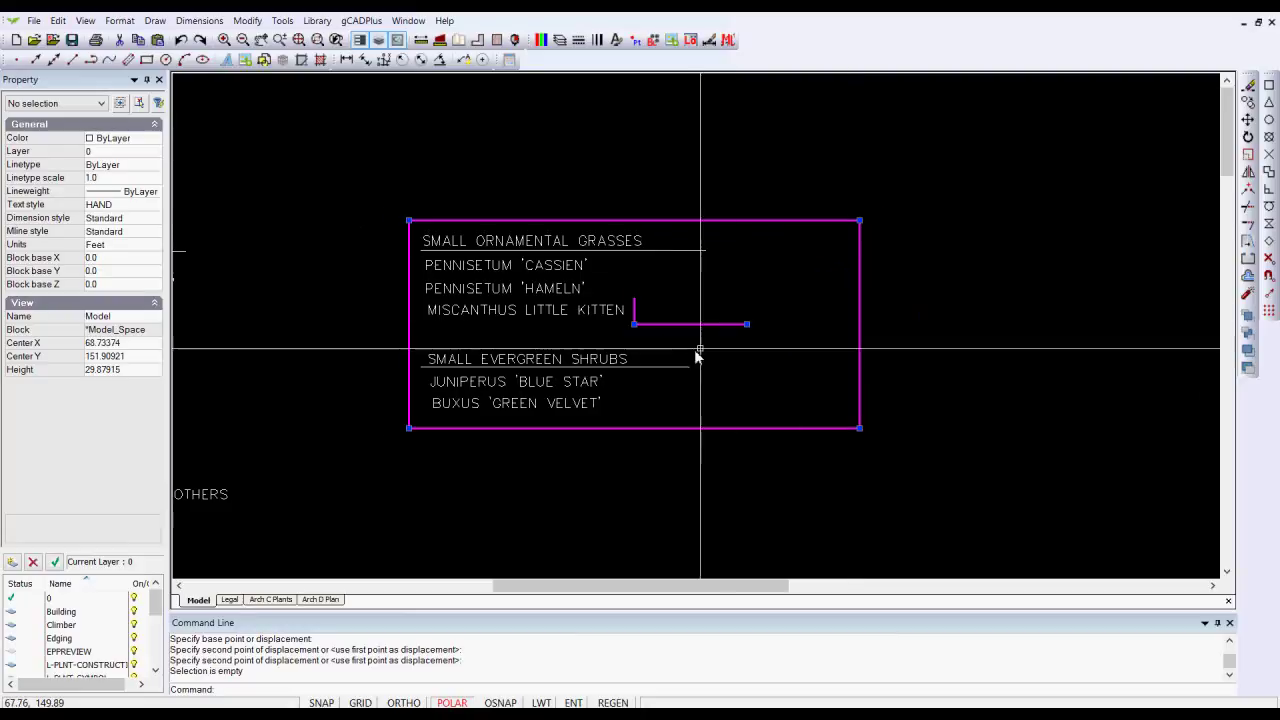
- Display the tightened grass and evergreen view on the layout, deactivate the viewport and check all three plant list viewports together
{"action": "right_click", "coordinate": [760, 274]}
{"action": "left_click", "coordinate": [796, 279]}
{"action": "right_click", "coordinate": [772, 285]}
{"action": "left_click", "coordinate": [823, 309]}
{"action": "scroll", "coordinate": [838, 296], "scroll_direction": "down", "scroll_amount": 3}
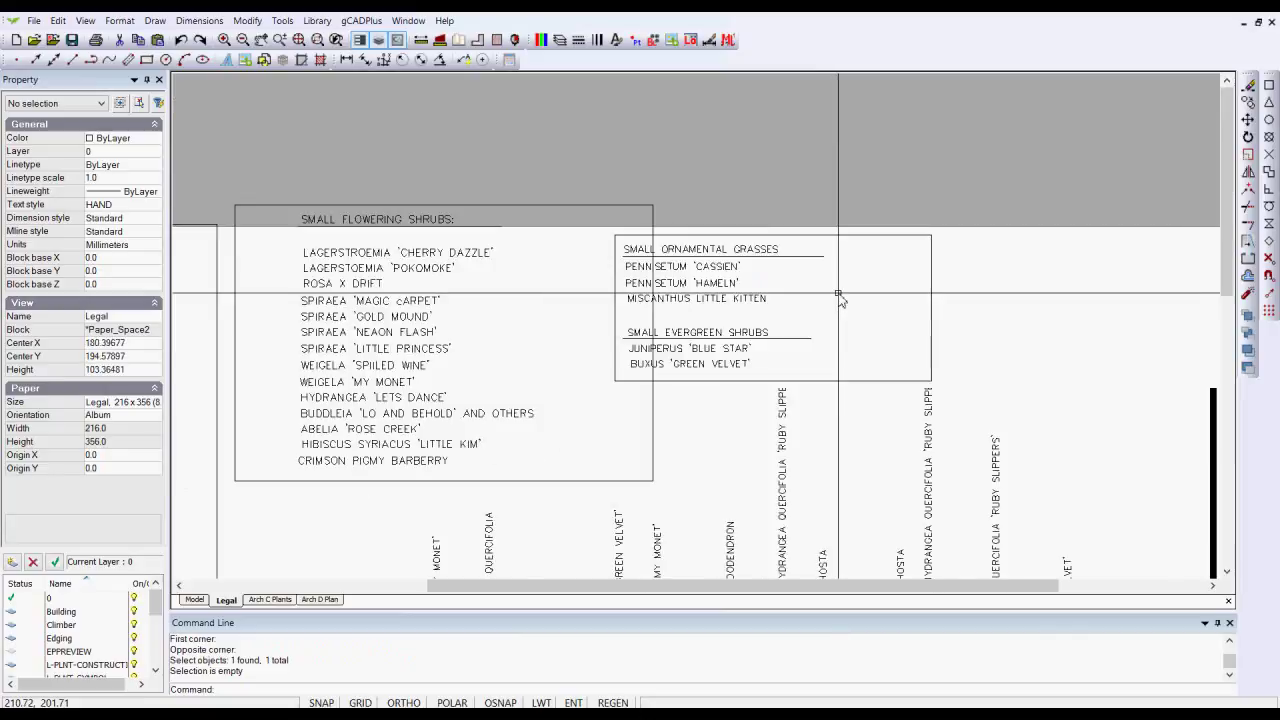
{"action": "scroll", "coordinate": [838, 296], "scroll_direction": "down", "scroll_amount": 3}
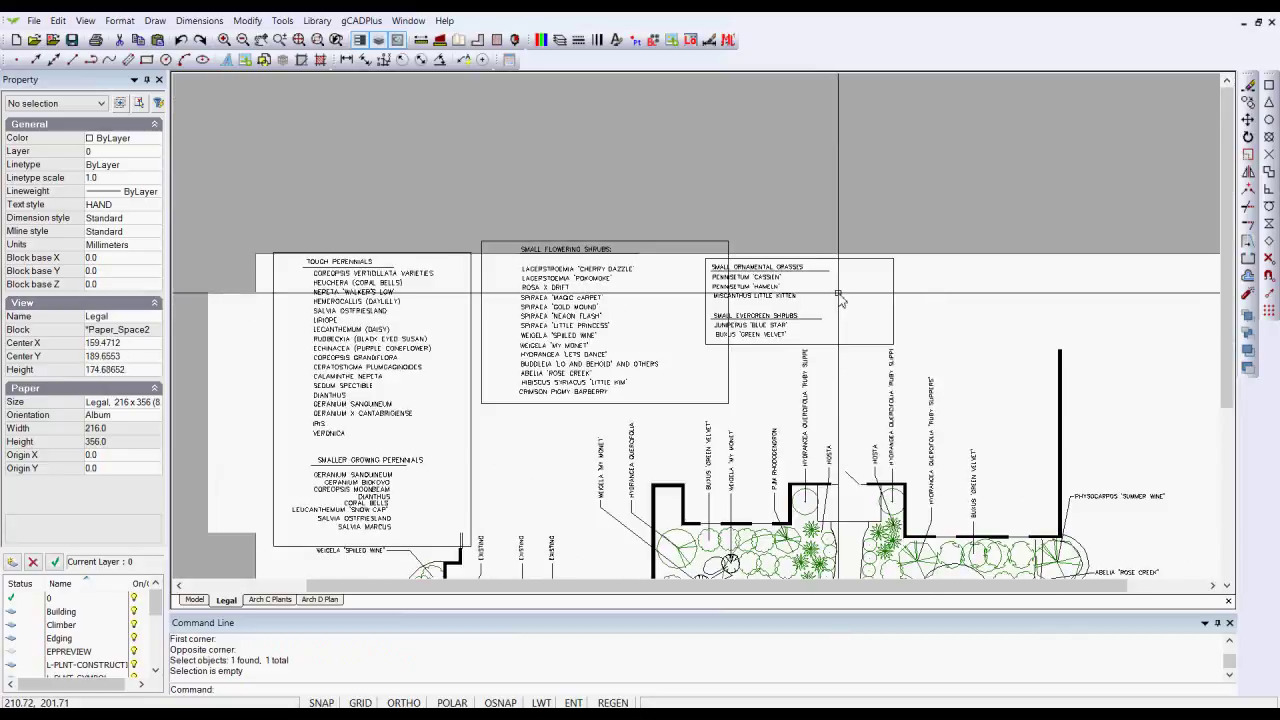
- Set the color of all three plant list viewports to 255 so their borders blend into the page
{"action": "left_click", "coordinate": [893, 269]}
{"action": "left_click", "coordinate": [725, 244]}
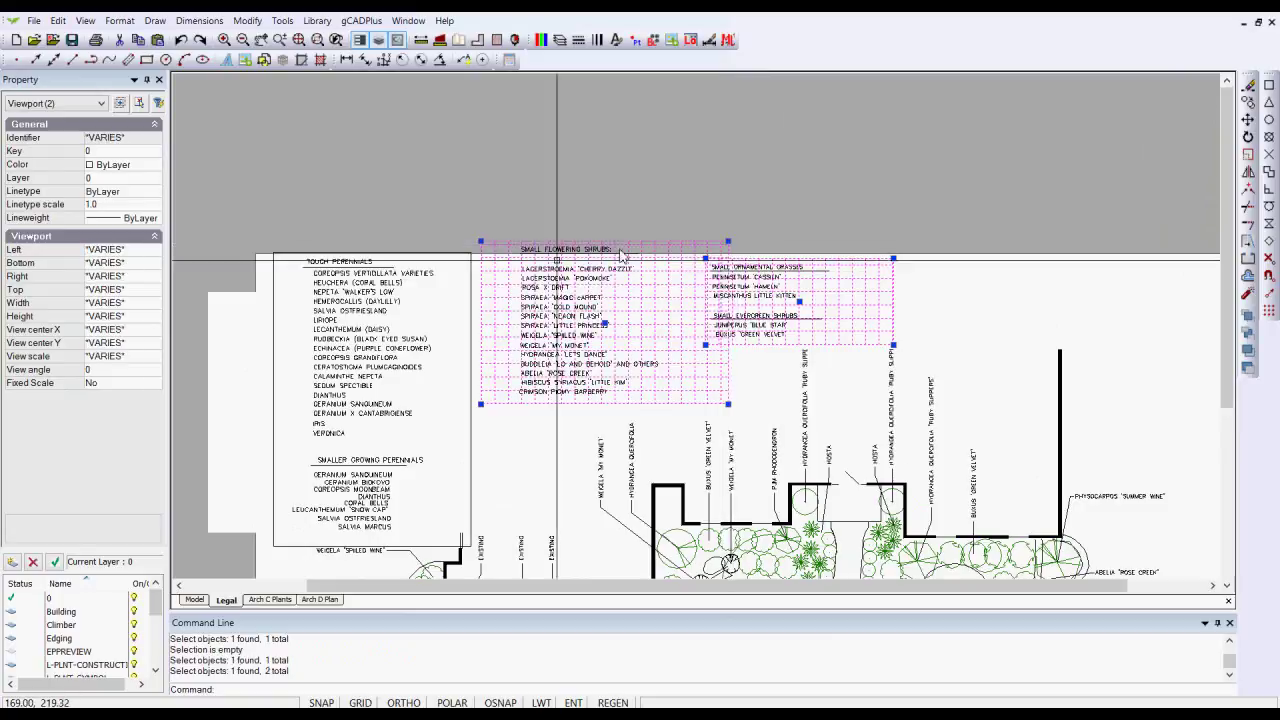
{"action": "left_click", "coordinate": [470, 276]}
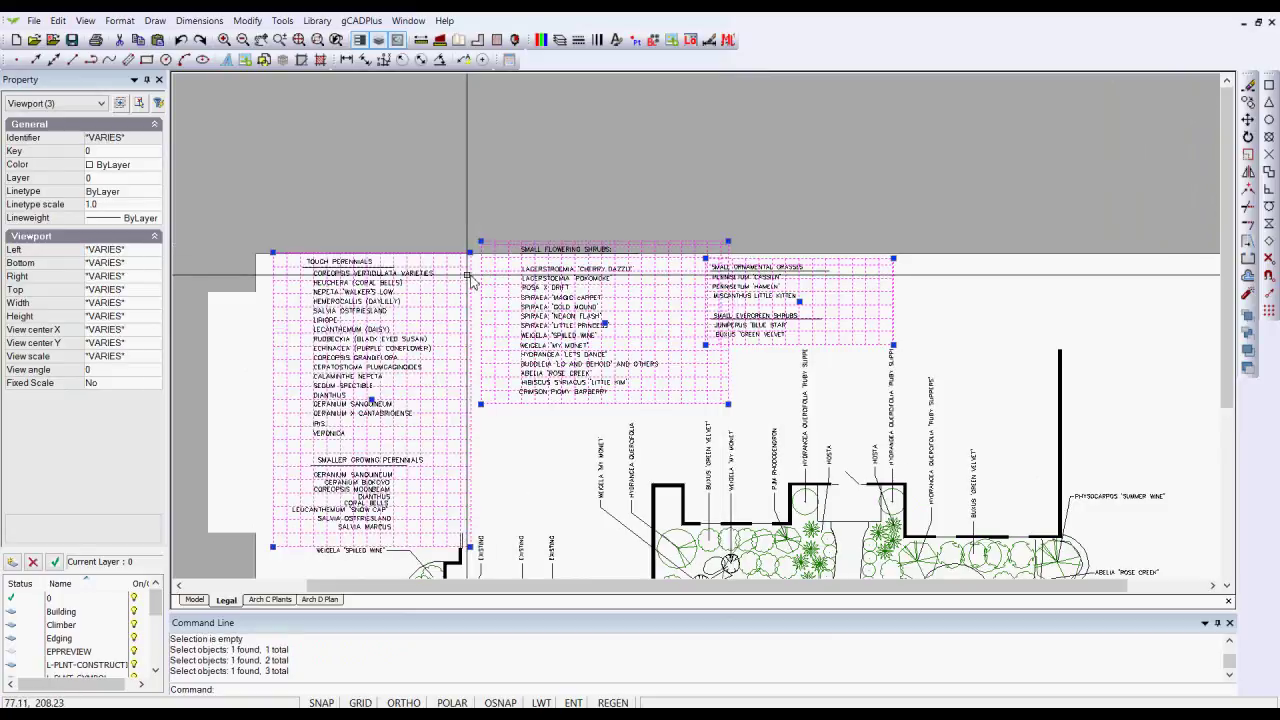
{"action": "left_click", "coordinate": [153, 166]}
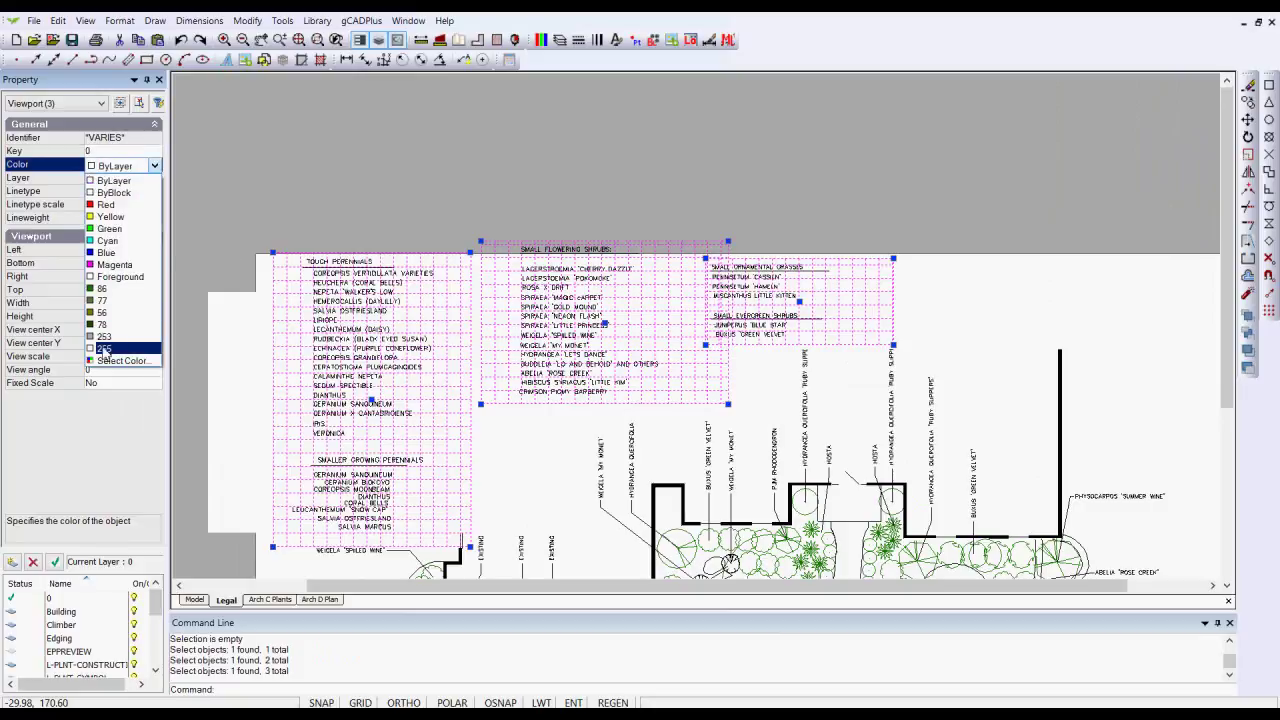
{"action": "left_click", "coordinate": [104, 348]}
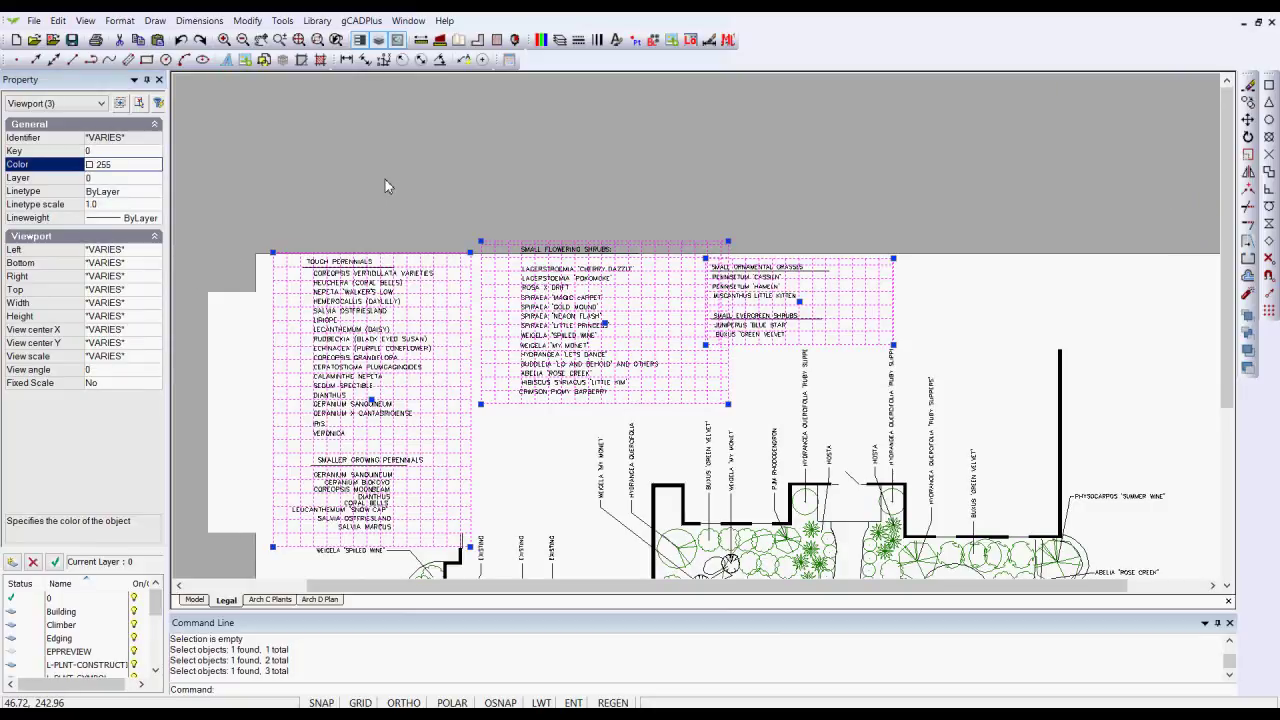
{"action": "key", "text": "Escape"}
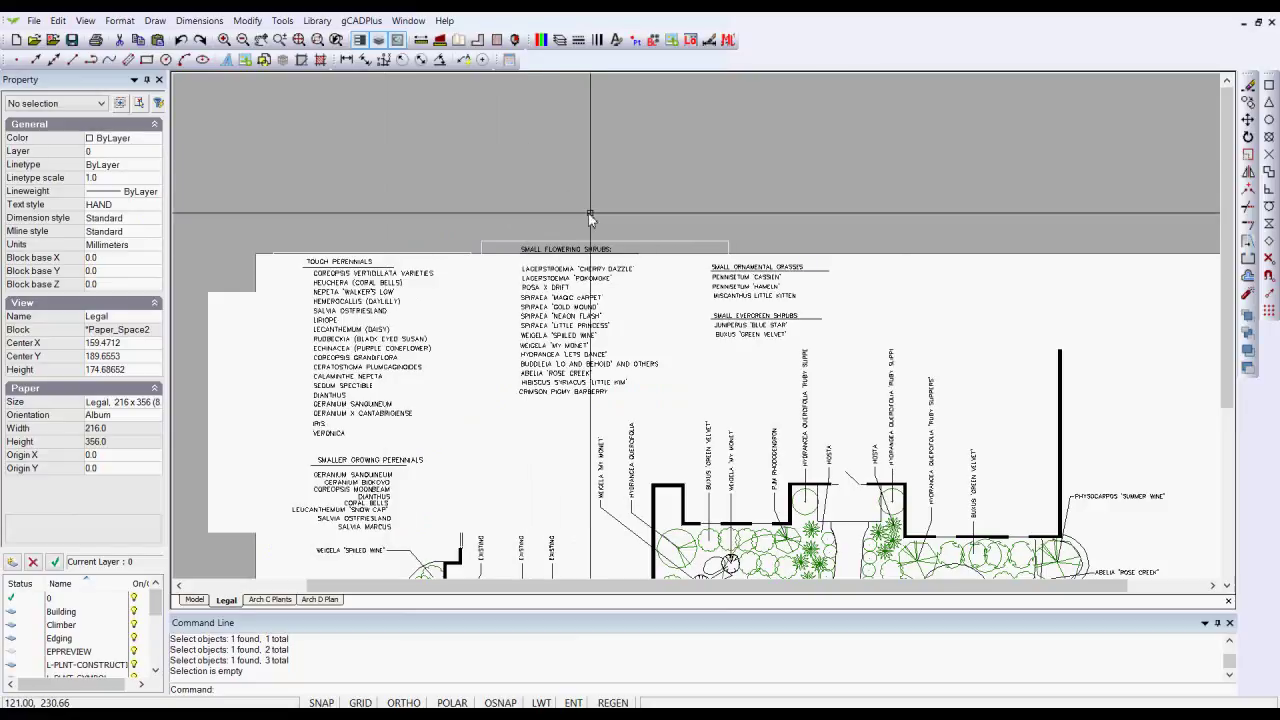
- Move the Small Flowering Shrubs viewport down fully onto the page, closer to the Tough Perennials list
{"action": "left_click", "coordinate": [605, 243]}
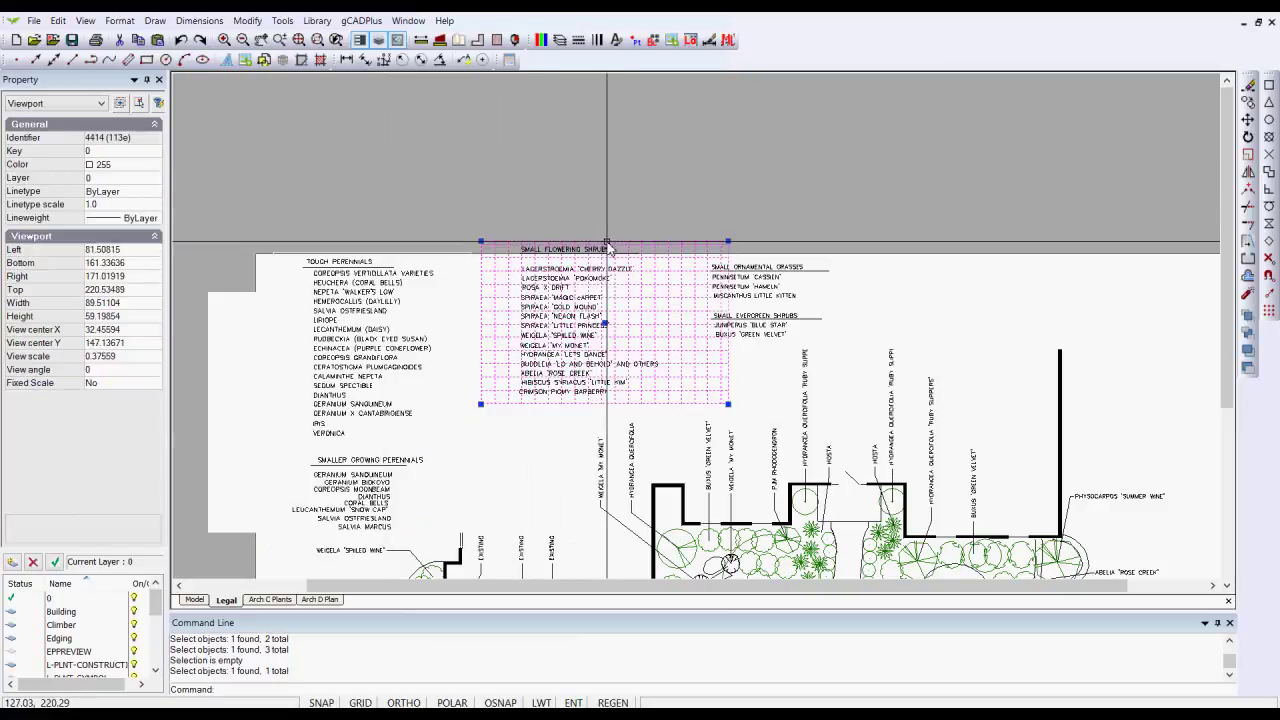
{"action": "left_click", "coordinate": [604, 323]}
{"action": "left_click", "coordinate": [577, 349]}
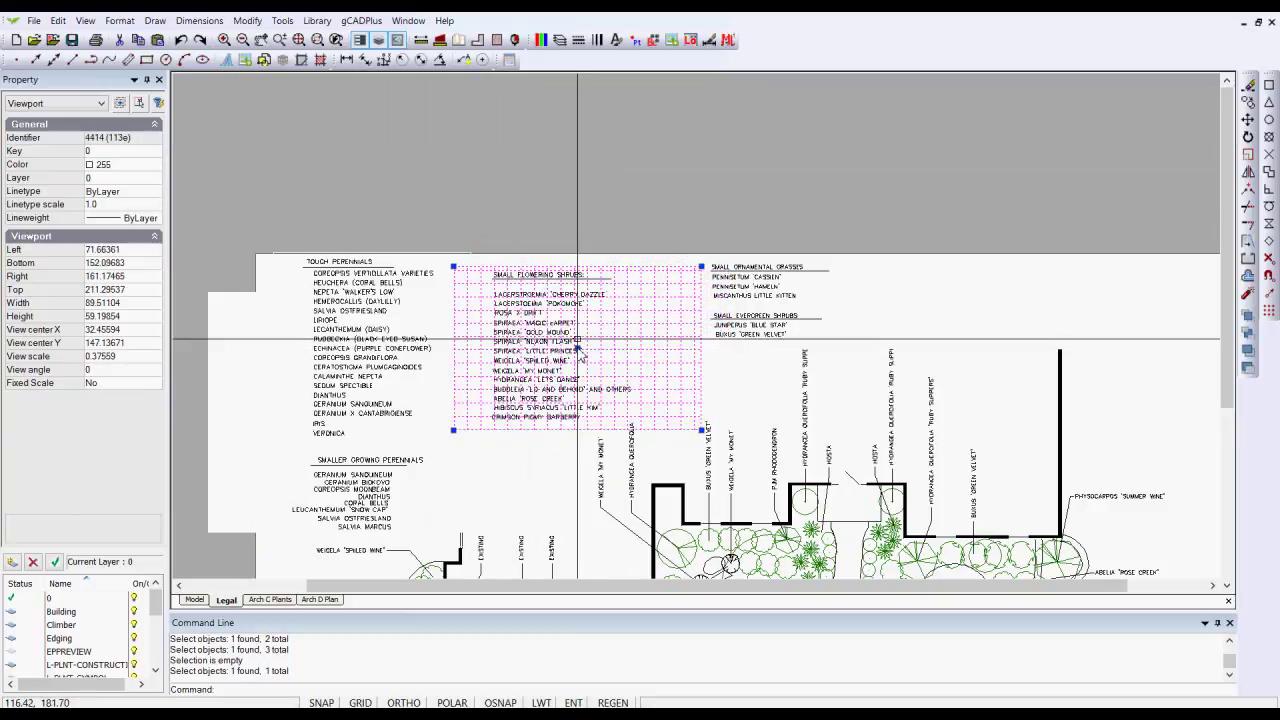
{"action": "key", "text": "Escape"}
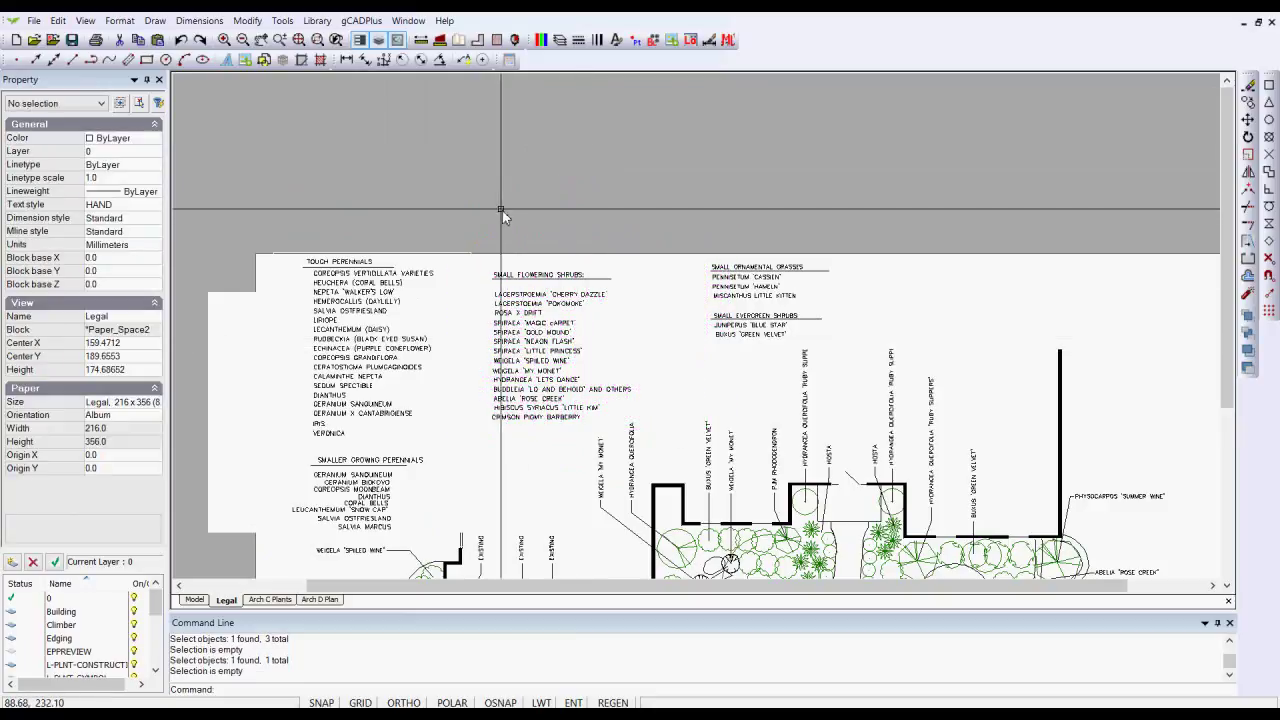
- Move the filled mask rectangle right and slightly down on the Legal layout, centring it at about X 38.5, Y 152.3
{"action": "scroll", "coordinate": [493, 190], "scroll_direction": "down", "scroll_amount": 1}
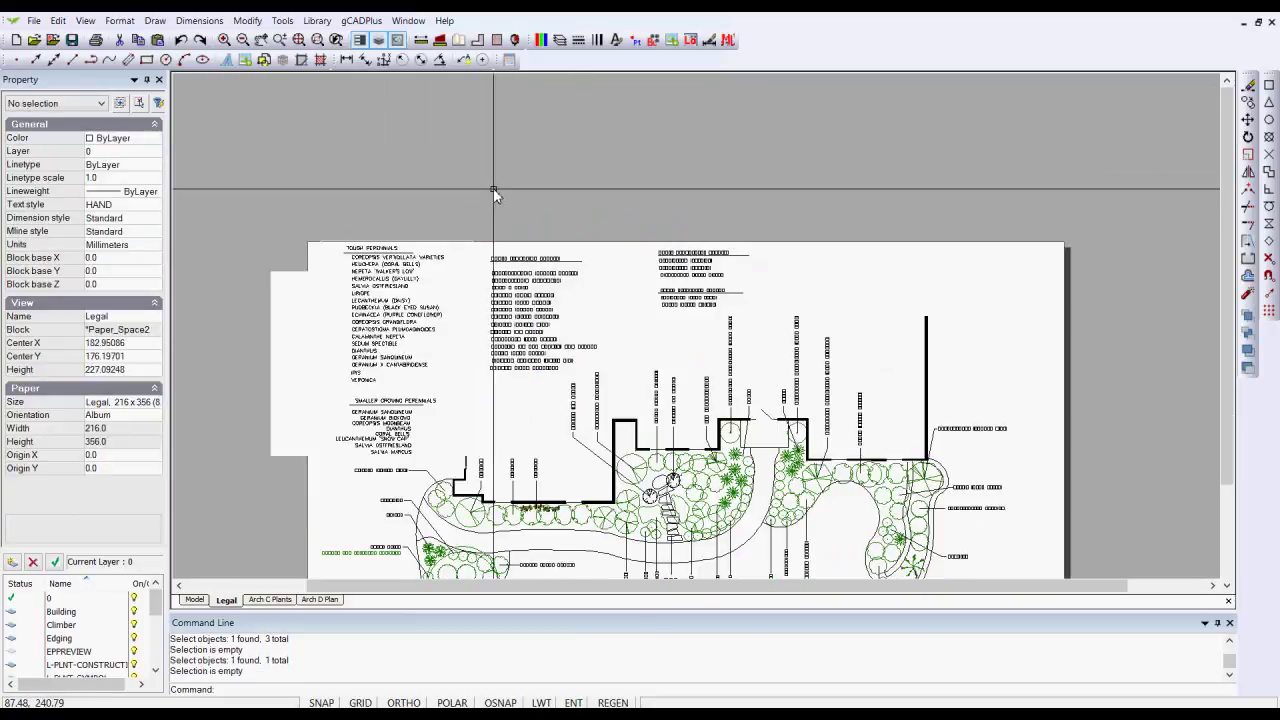
{"action": "left_click", "coordinate": [403, 353]}
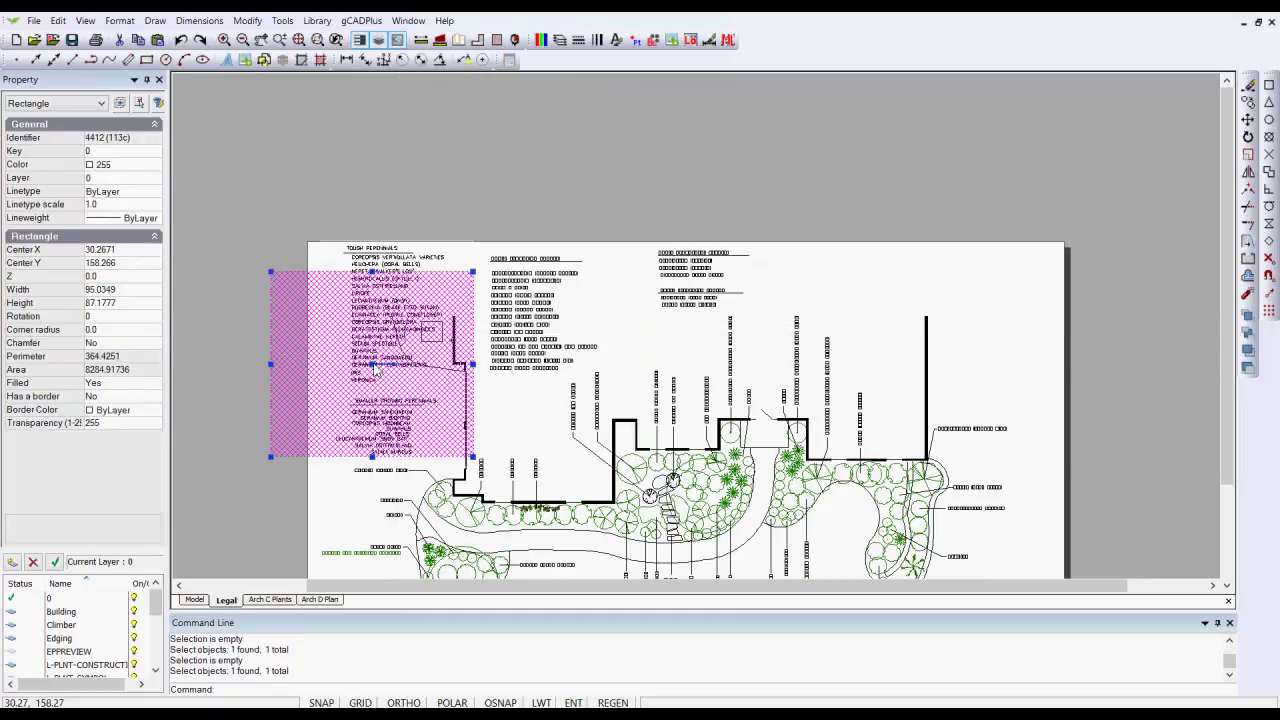
{"action": "key", "text": "Escape"}
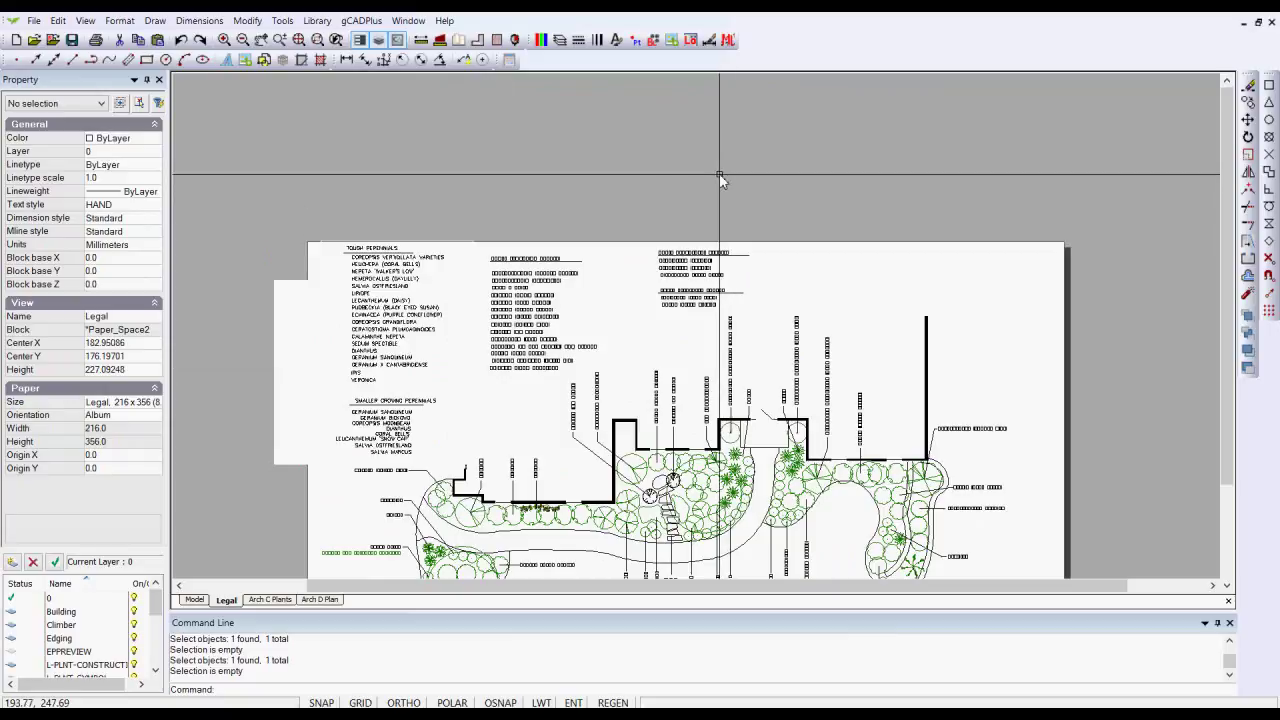
{"action": "scroll", "coordinate": [719, 173], "scroll_direction": "down", "scroll_amount": 2}
{"action": "middle_click_drag", "start_coordinate": [761, 252], "coordinate": [743, 107]}
{"action": "middle_click_drag", "start_coordinate": [757, 197], "coordinate": [749, 256]}
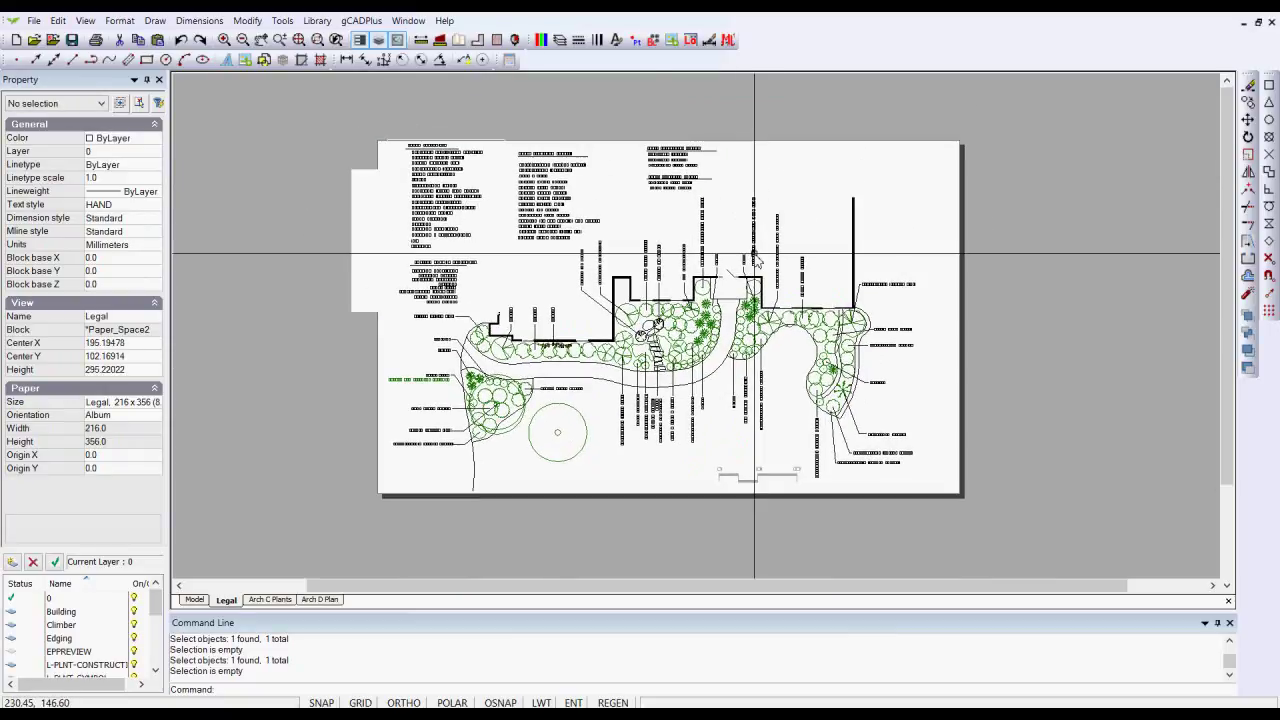
{"action": "scroll", "coordinate": [432, 262], "scroll_direction": "up", "scroll_amount": 1}
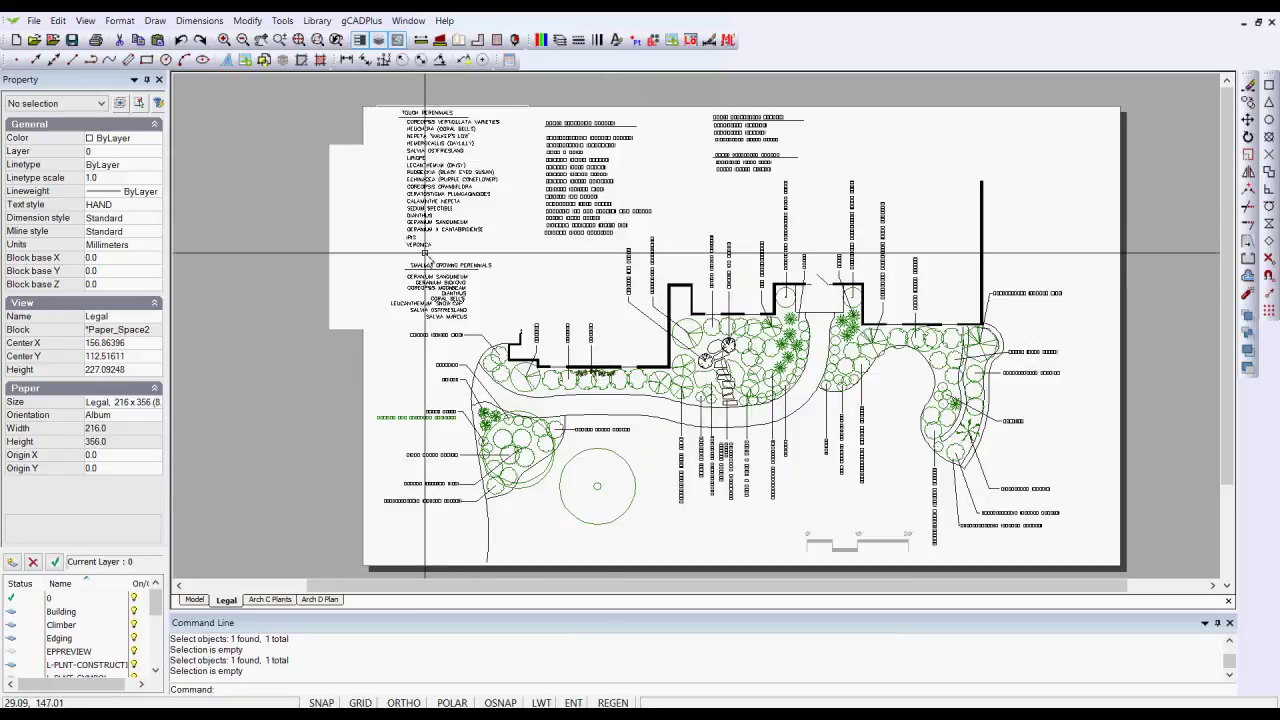
{"action": "left_click", "coordinate": [443, 224]}
{"action": "left_click", "coordinate": [432, 238]}
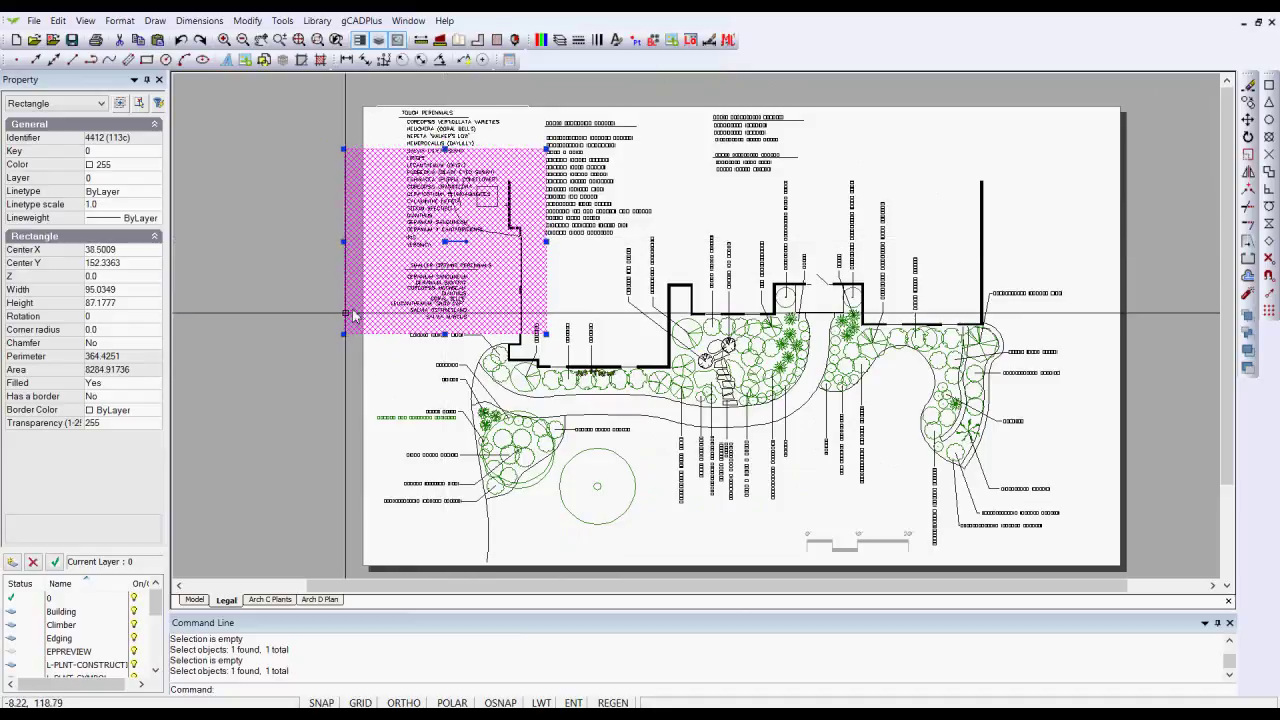
{"action": "key", "text": "Escape"}
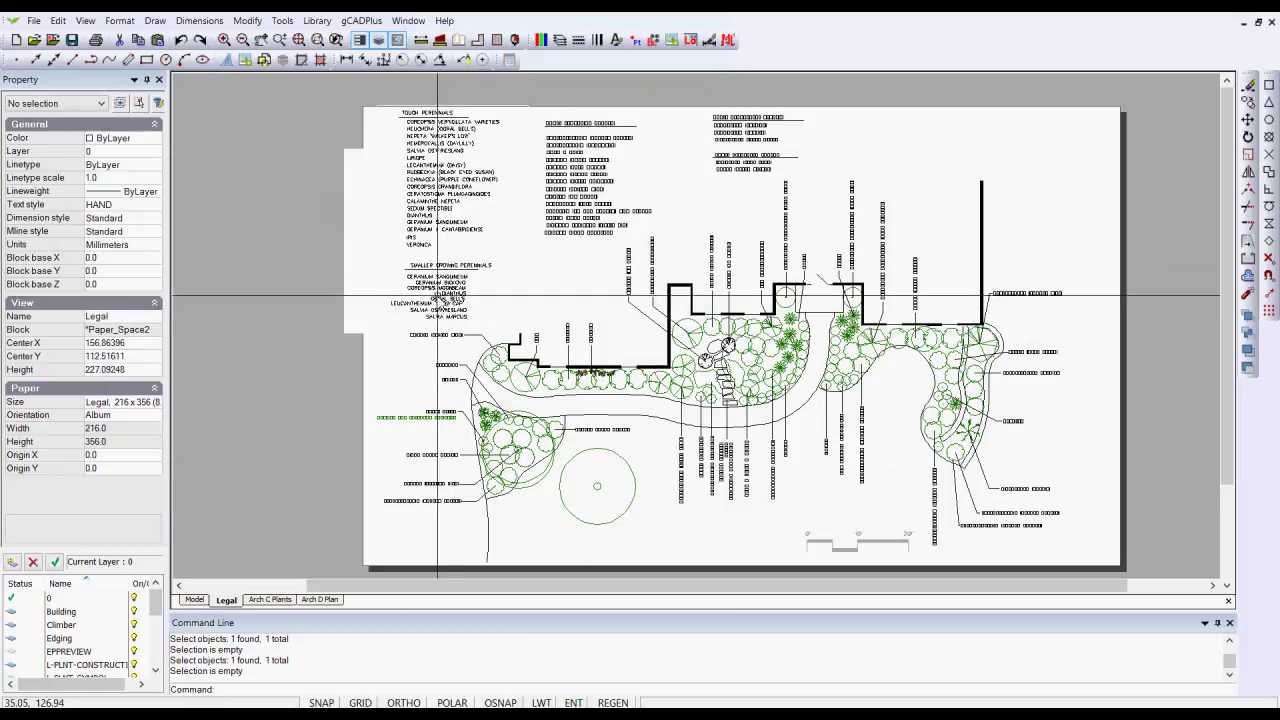
- Try moving the Smaller Growing Perennials list up about 1.8 feet in model space, closer to the Tough Perennials list
{"action": "left_click", "coordinate": [196, 600]}
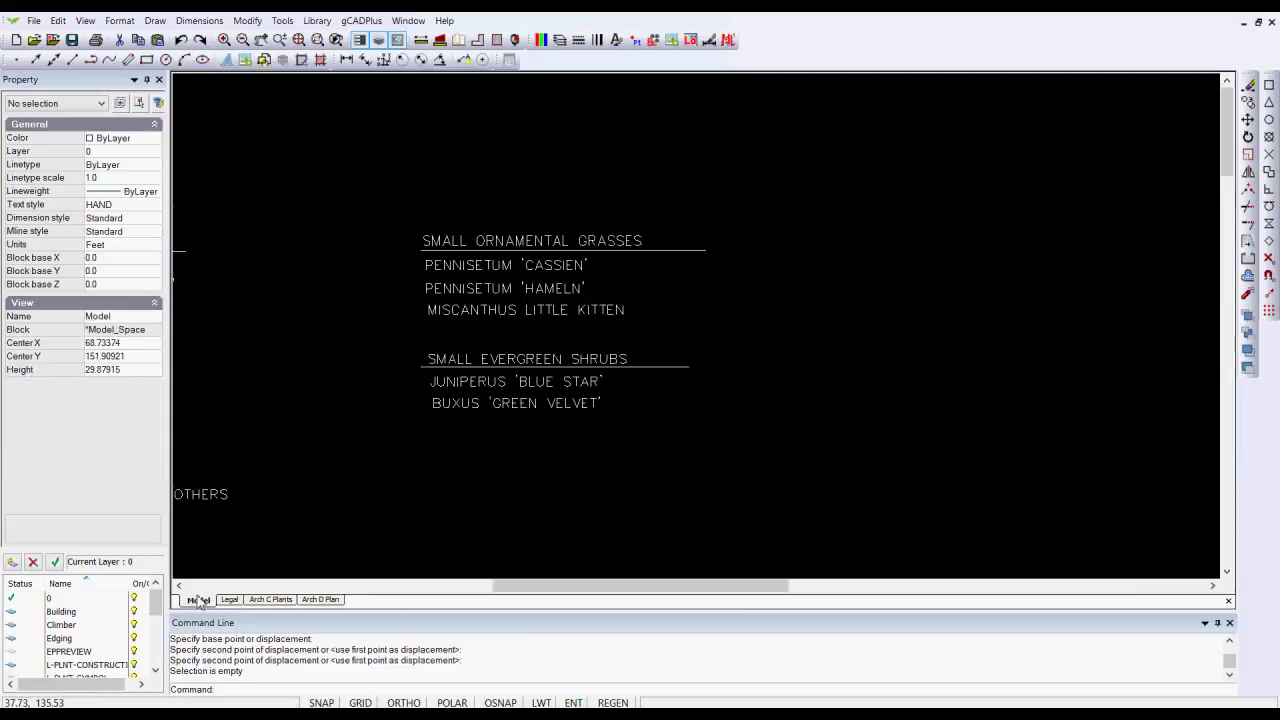
{"action": "scroll", "coordinate": [355, 395], "scroll_direction": "down", "scroll_amount": 4}
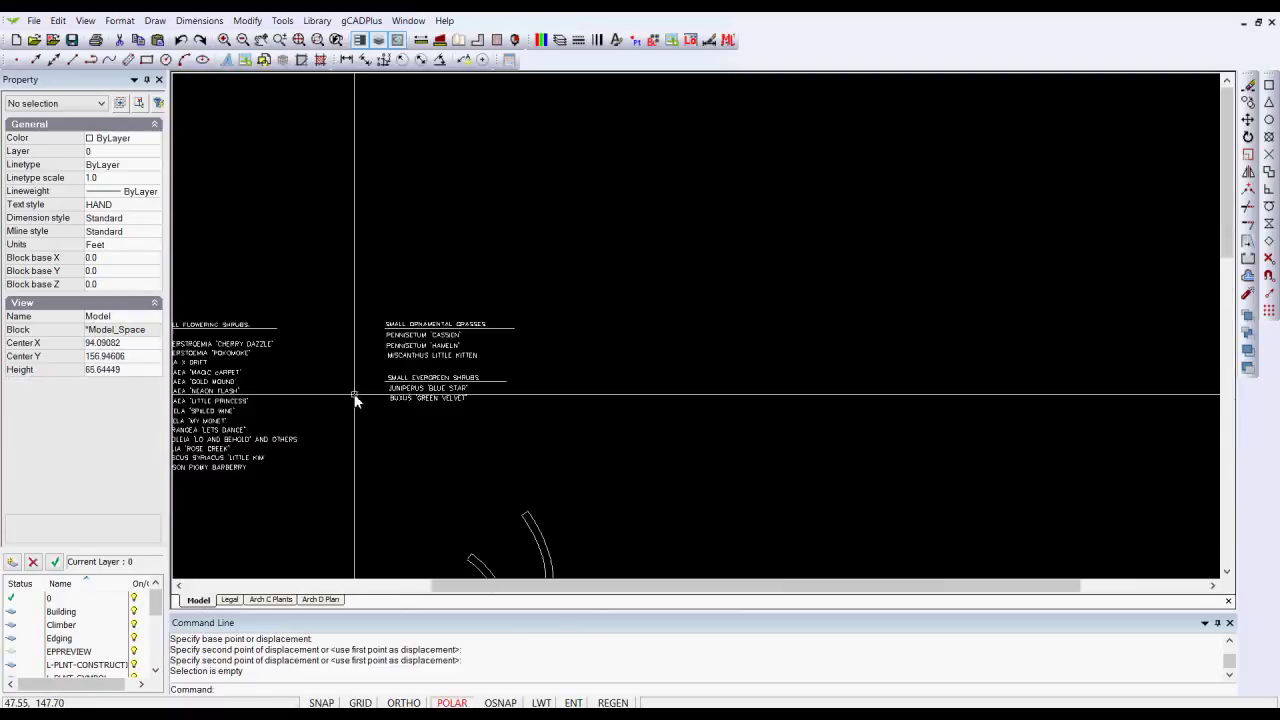
{"action": "middle_click_drag", "start_coordinate": [336, 479], "coordinate": [682, 388]}
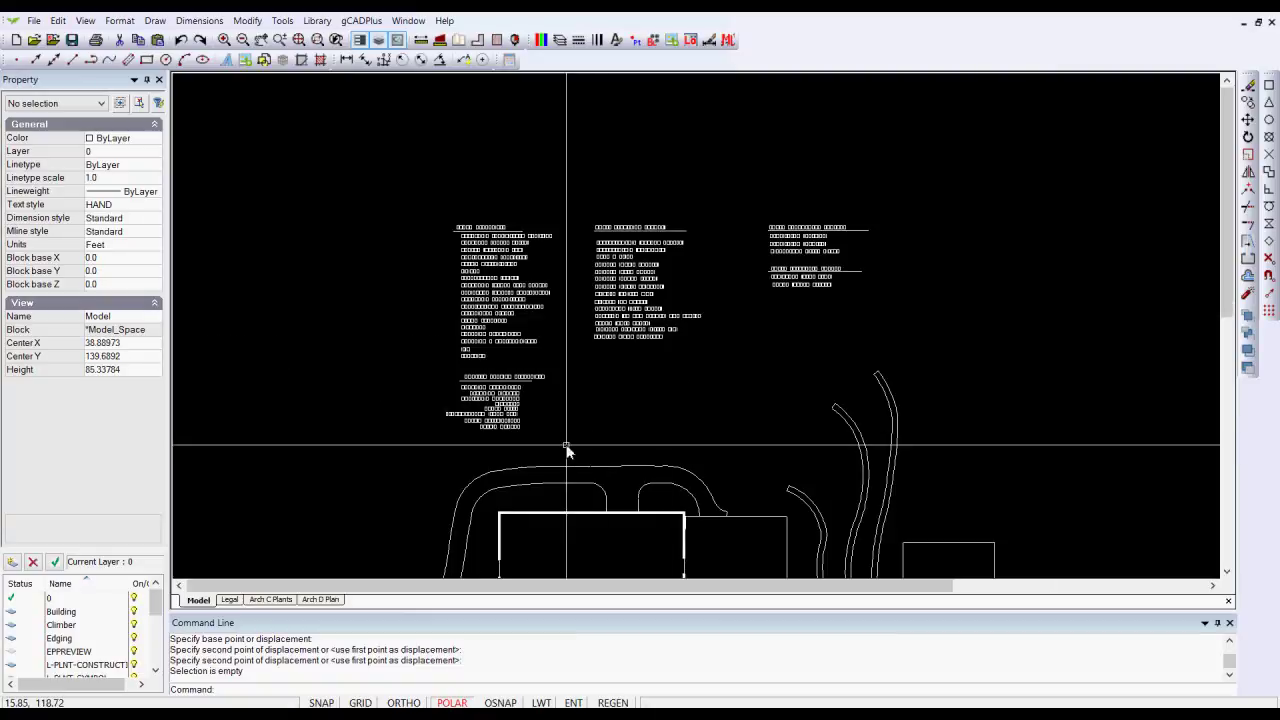
{"action": "left_click_drag", "start_coordinate": [520, 415], "coordinate": [434, 370]}
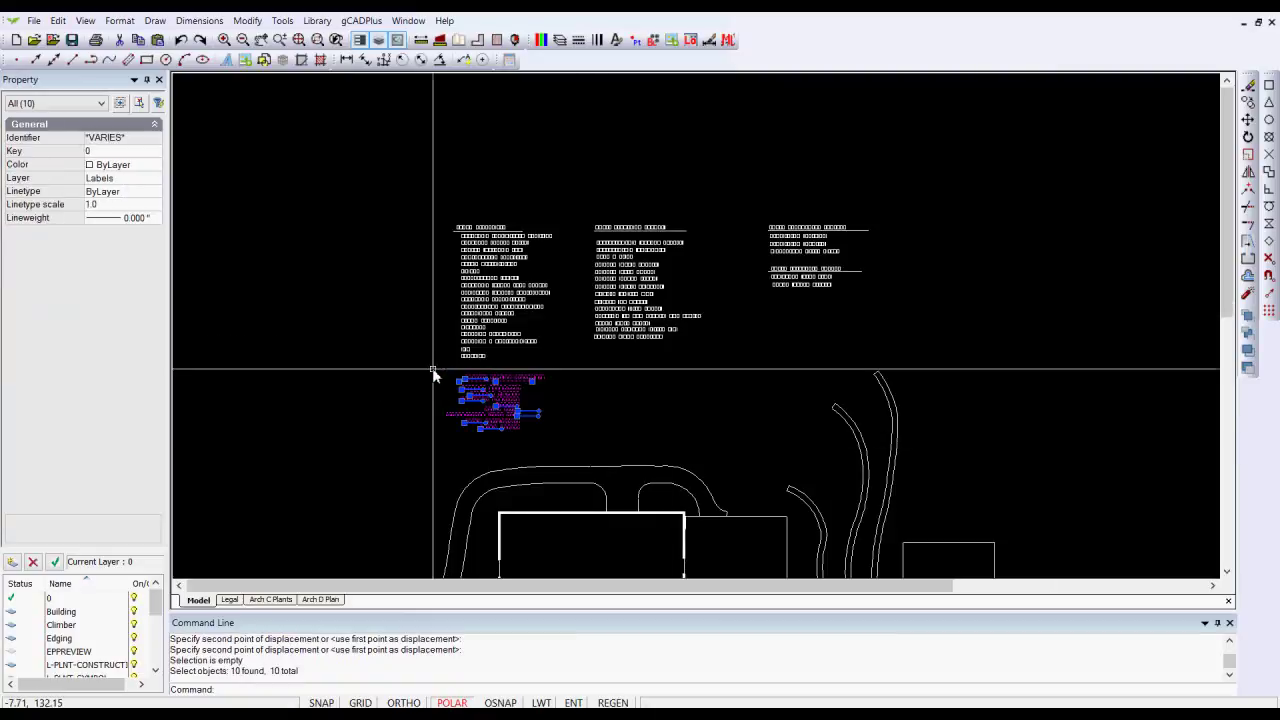
{"action": "right_click", "coordinate": [434, 370]}
{"action": "left_click", "coordinate": [469, 448]}
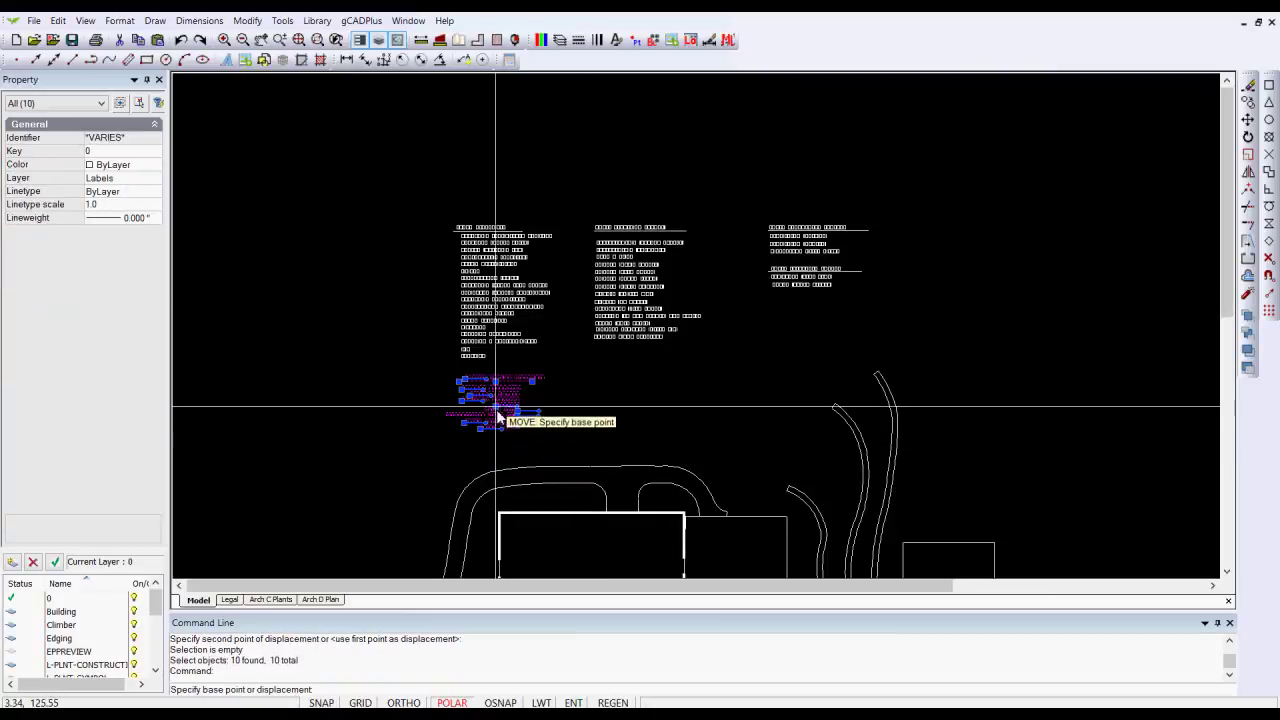
{"action": "left_click", "coordinate": [496, 406]}
{"action": "left_click", "coordinate": [499, 403]}
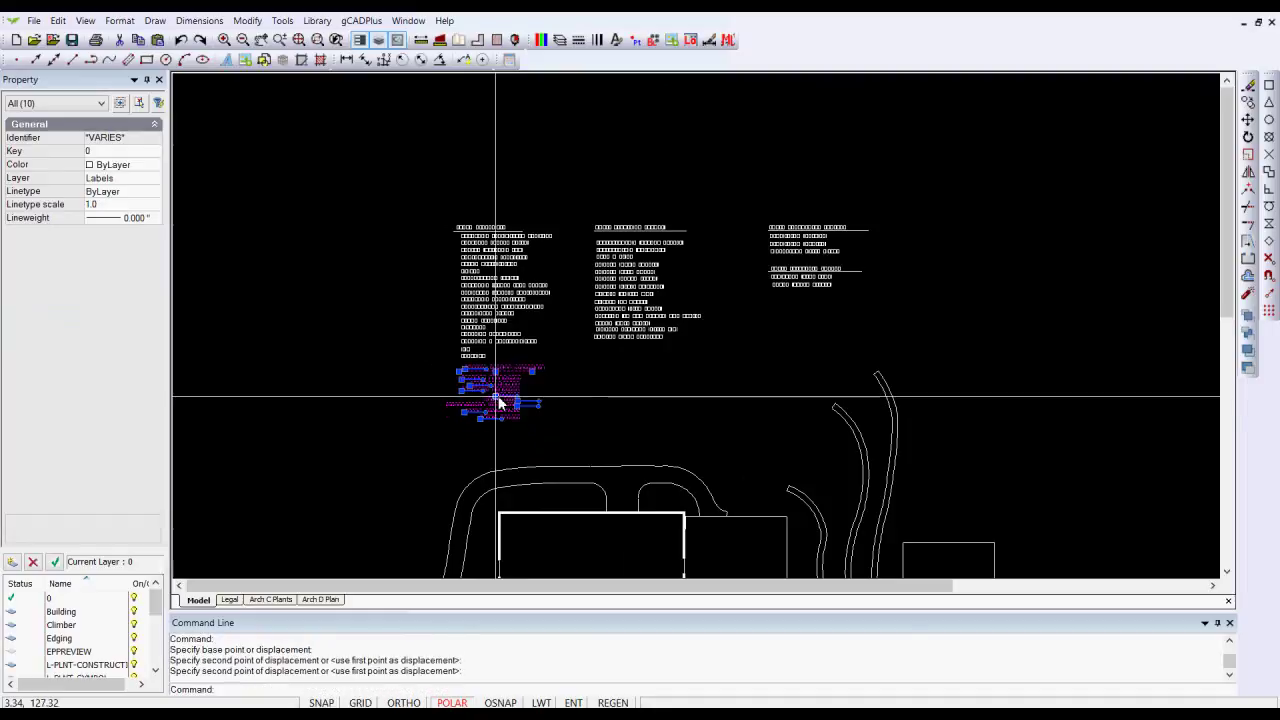
- Check the moved Smaller Growing Perennials list on the Legal layout and undo that move in model space
{"action": "left_click", "coordinate": [229, 599]}
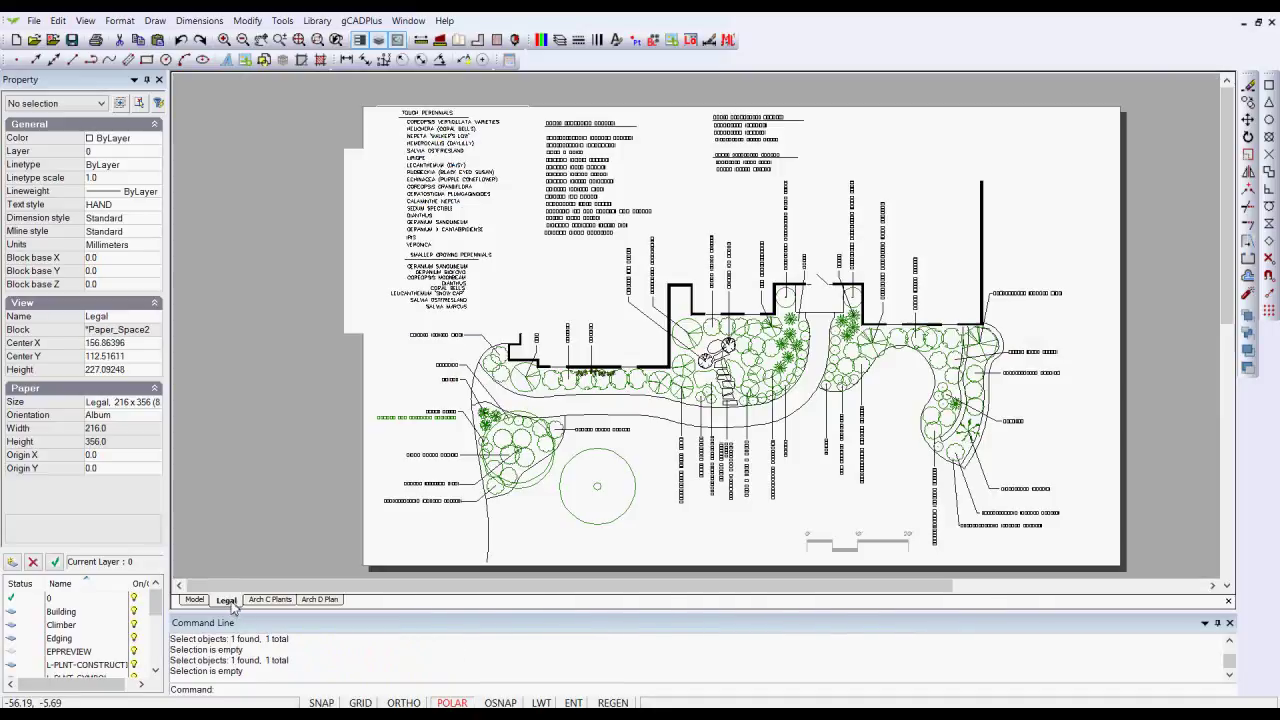
{"action": "scroll", "coordinate": [485, 290], "scroll_direction": "up", "scroll_amount": 3}
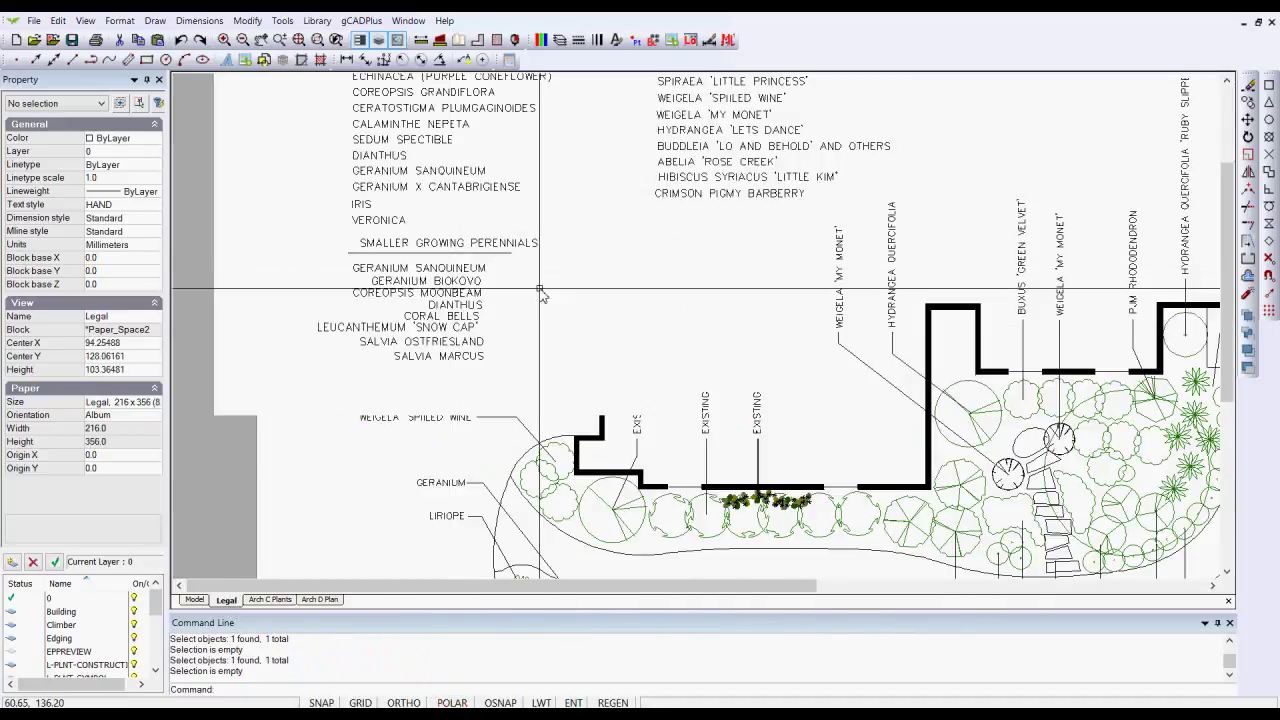
{"action": "scroll", "coordinate": [448, 316], "scroll_direction": "down", "scroll_amount": 1}
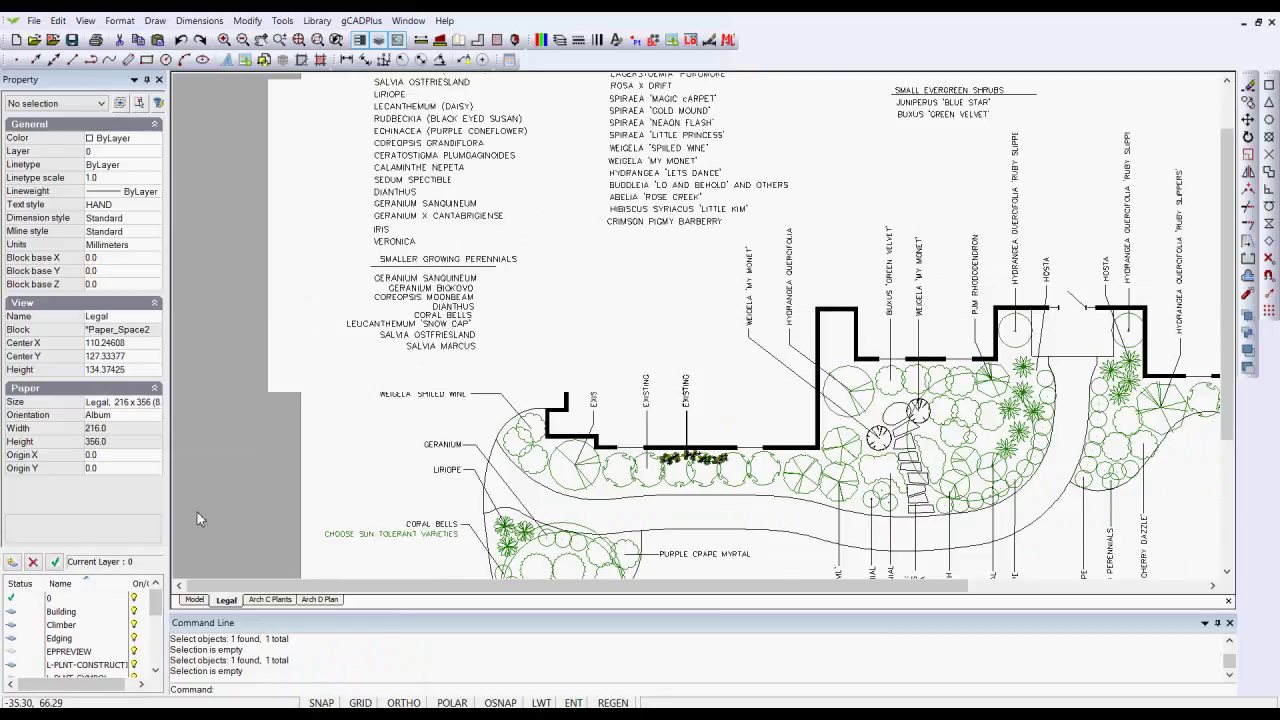
{"action": "left_click", "coordinate": [194, 600]}
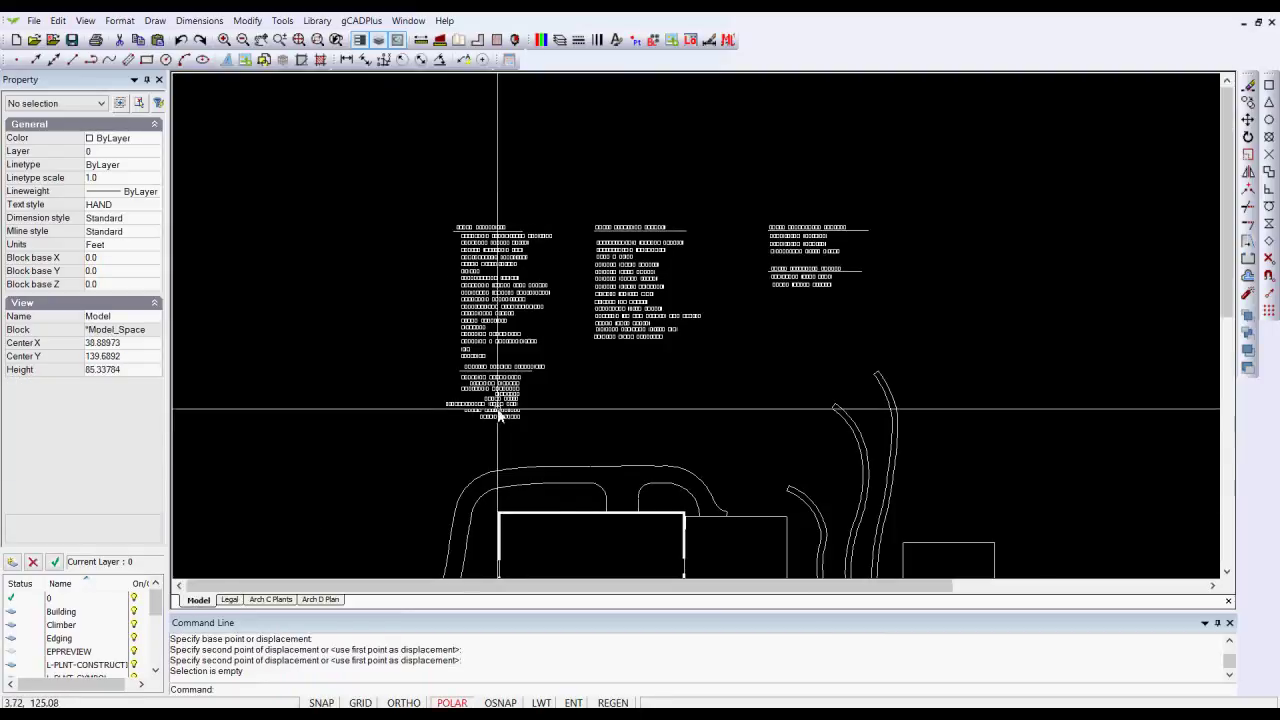
{"action": "scroll", "coordinate": [491, 405], "scroll_direction": "up", "scroll_amount": 4}
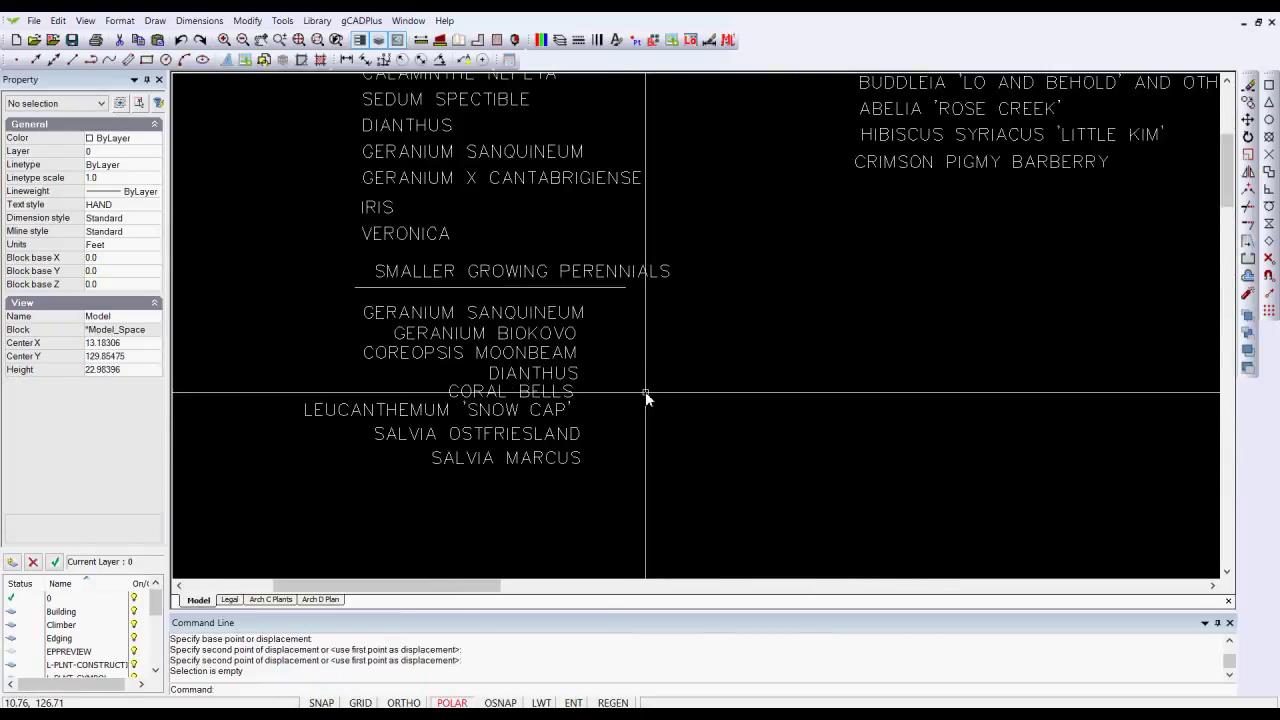
{"action": "scroll", "coordinate": [645, 395], "scroll_direction": "down", "scroll_amount": 1}
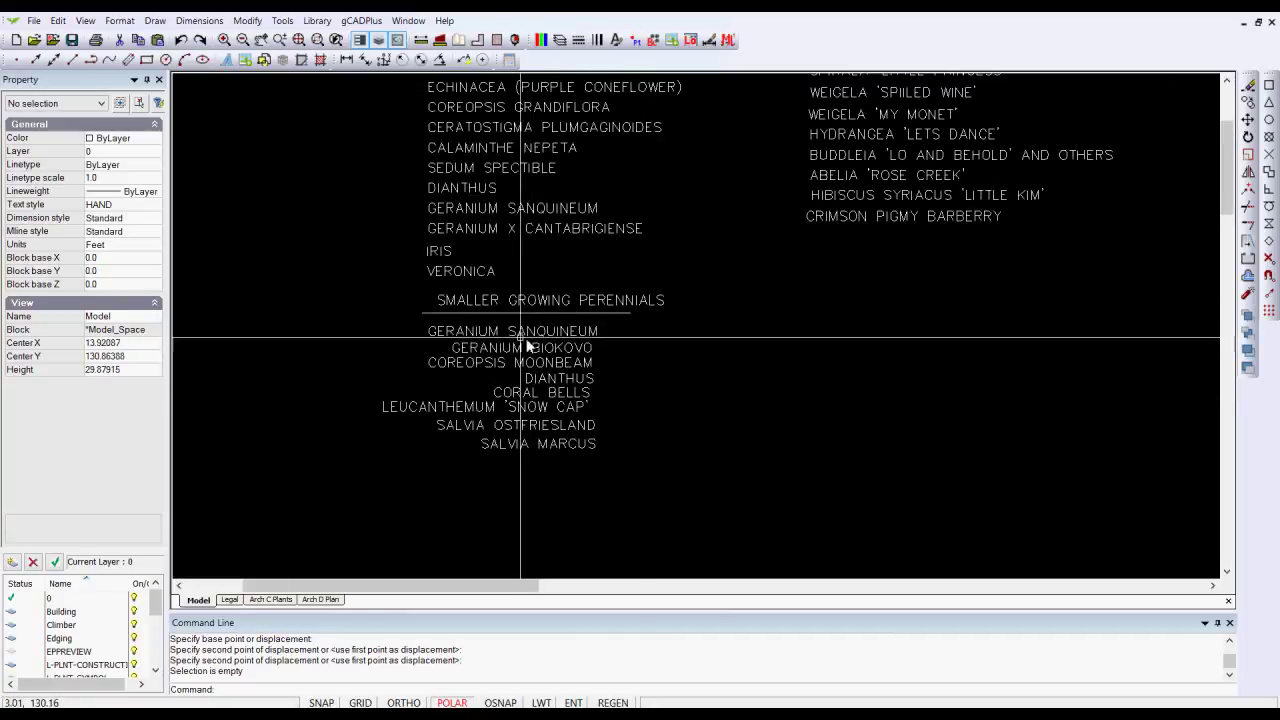
{"action": "left_click", "coordinate": [182, 42]}
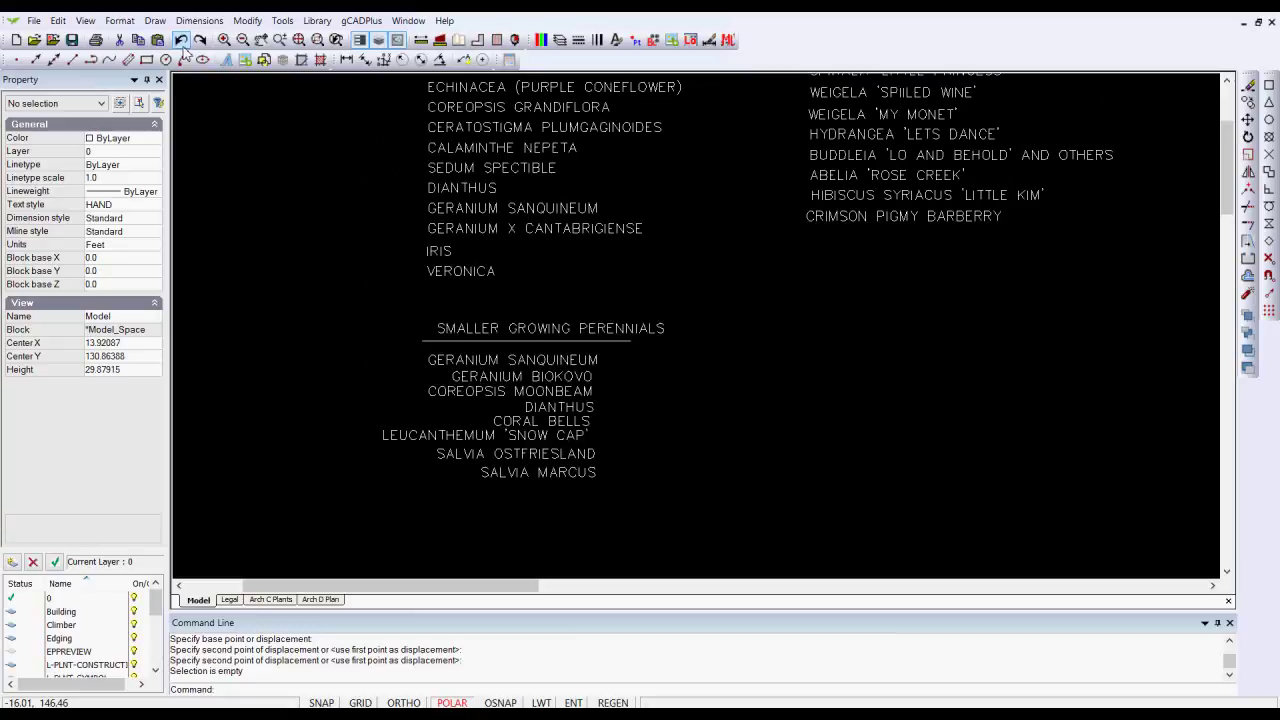
- Try to align the eight plant names under the Smaller Growing Perennials heading with the Align text command
{"action": "scroll", "coordinate": [630, 422], "scroll_direction": "down", "scroll_amount": 2}
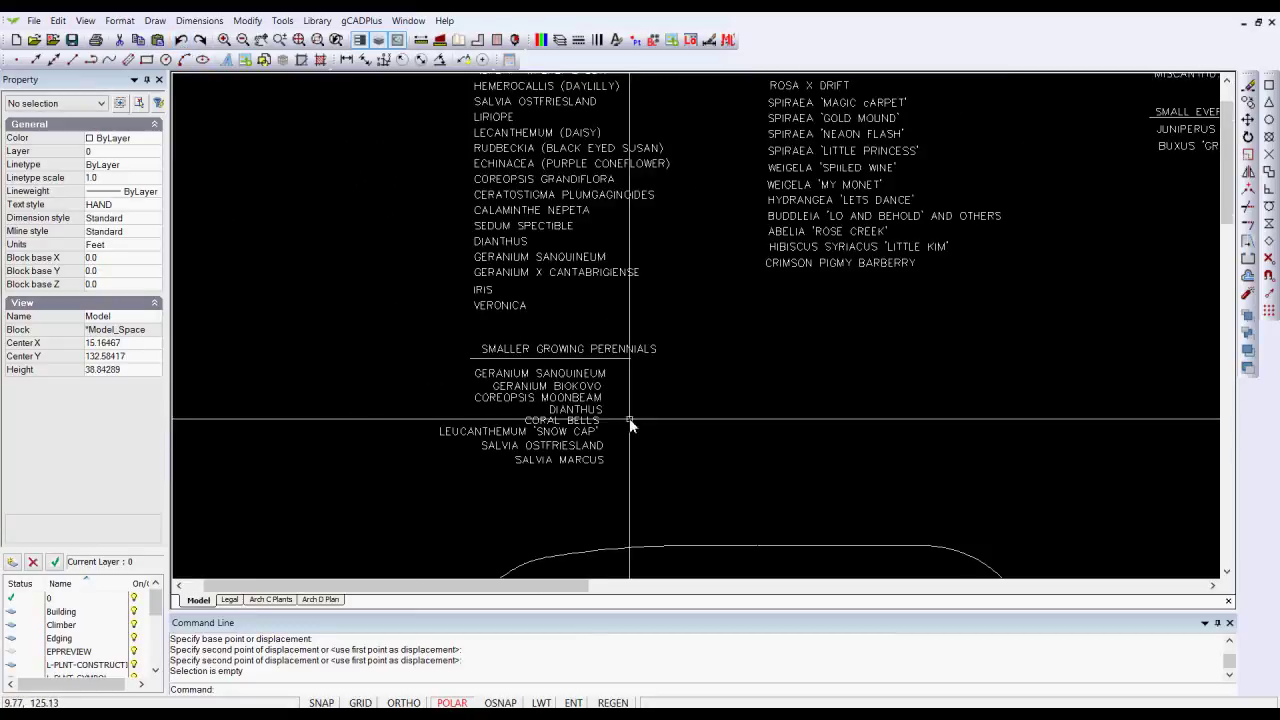
{"action": "left_click", "coordinate": [572, 376]}
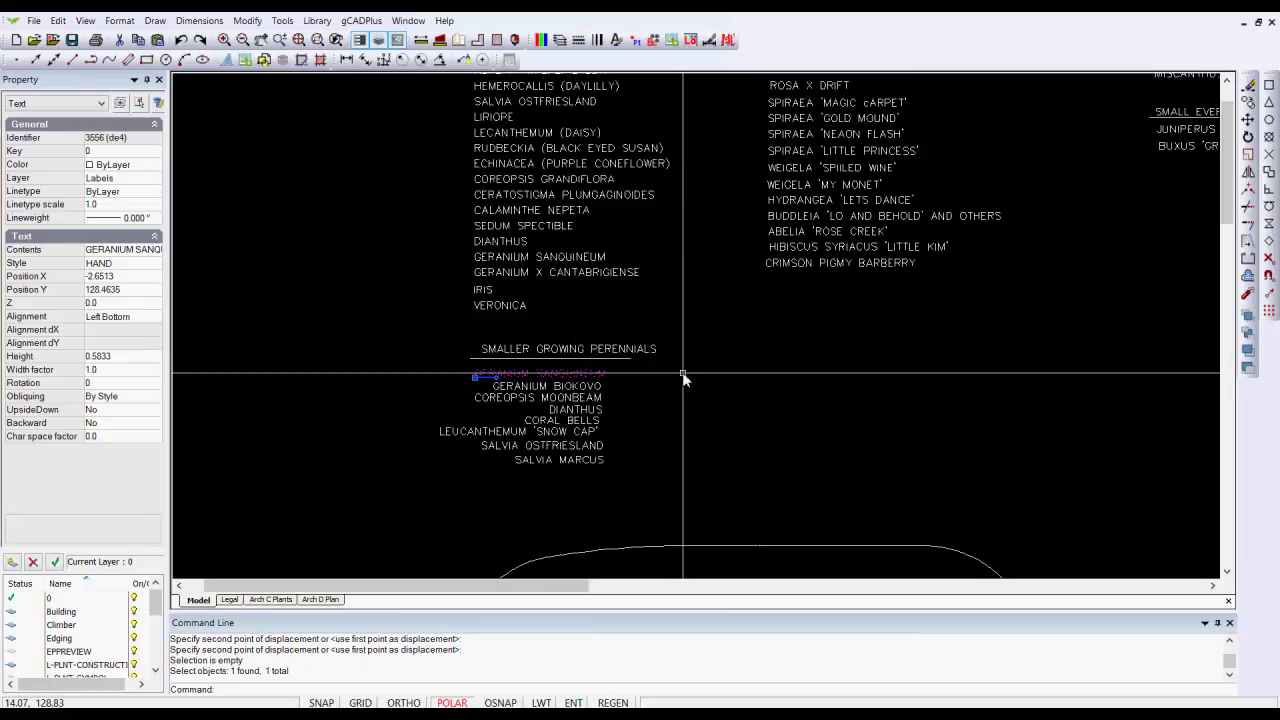
{"action": "key", "text": "Escape"}
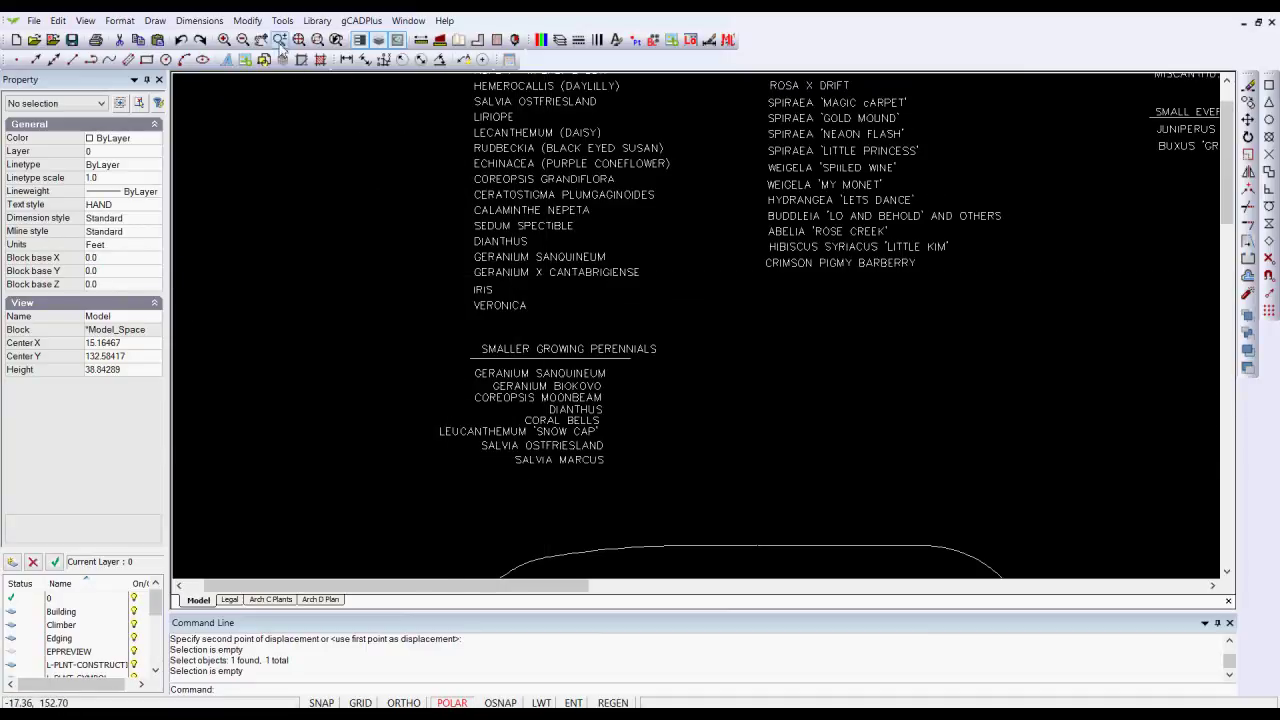
{"action": "left_click", "coordinate": [248, 21]}
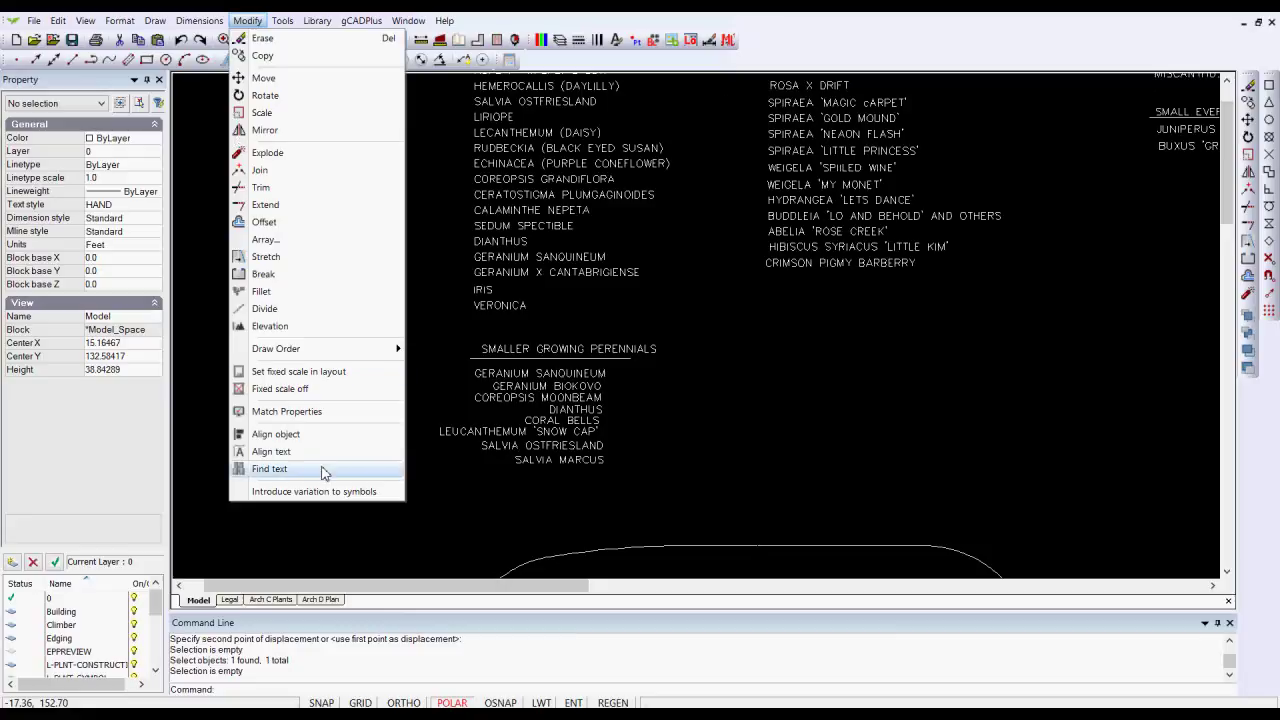
{"action": "left_click", "coordinate": [284, 453]}
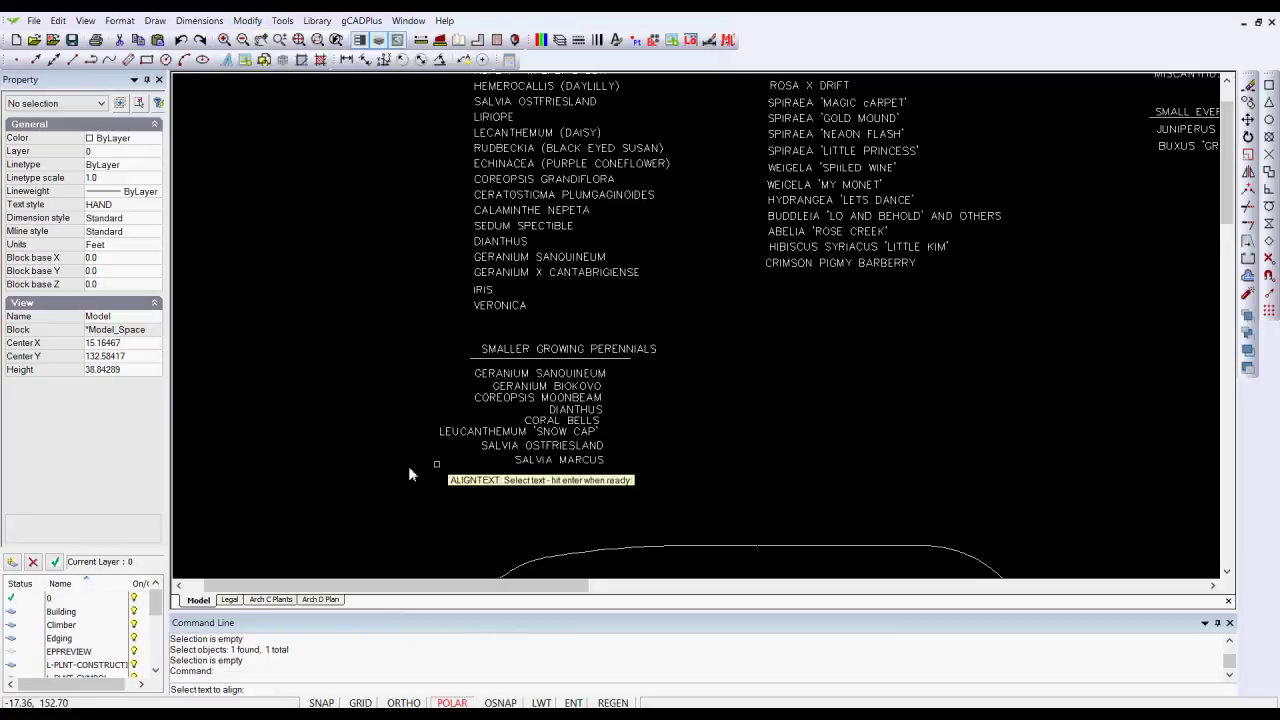
{"action": "left_click", "coordinate": [506, 375]}
{"action": "left_click", "coordinate": [512, 398]}
{"action": "left_click", "coordinate": [556, 410]}
{"action": "left_click", "coordinate": [558, 421]}
{"action": "left_click", "coordinate": [558, 431]}
{"action": "left_click", "coordinate": [560, 446]}
{"action": "left_click", "coordinate": [562, 460]}
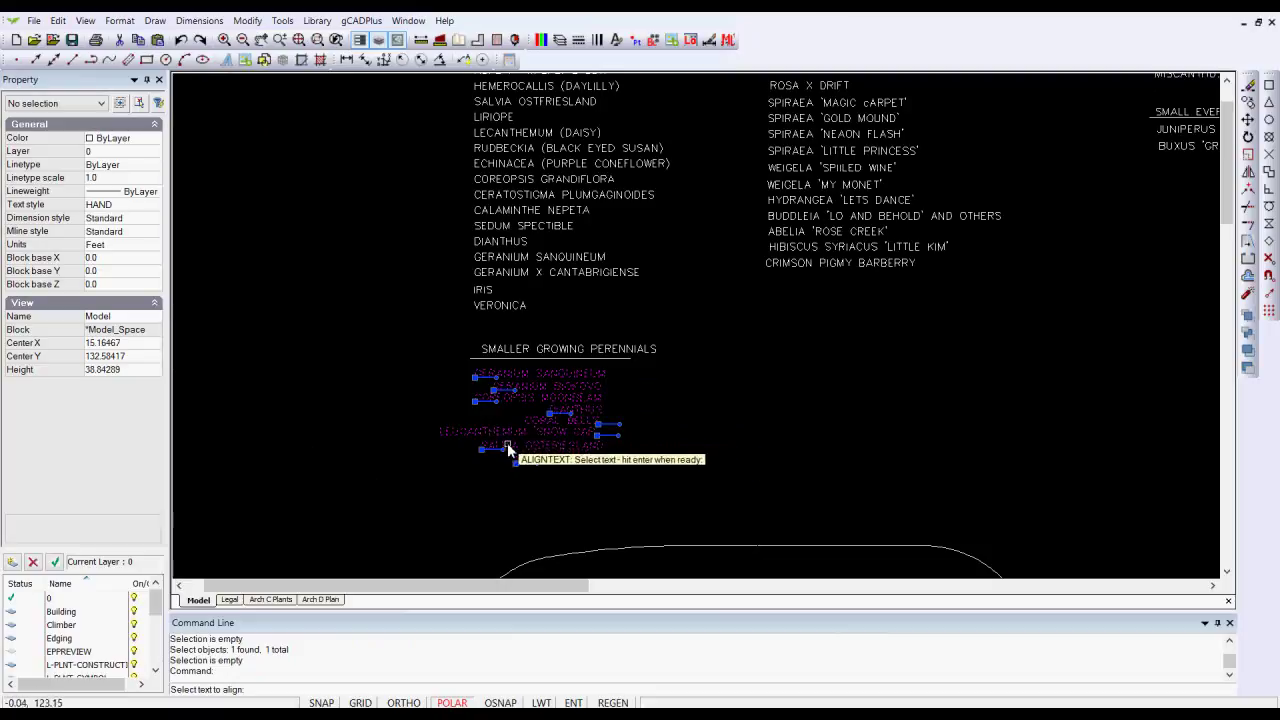
{"action": "key", "text": "Return"}
- Left-align all eight plant names under Smaller Growing Perennials, using a base point below the start of the first name
{"action": "right_click", "coordinate": [612, 473]}
{"action": "left_click", "coordinate": [640, 484]}
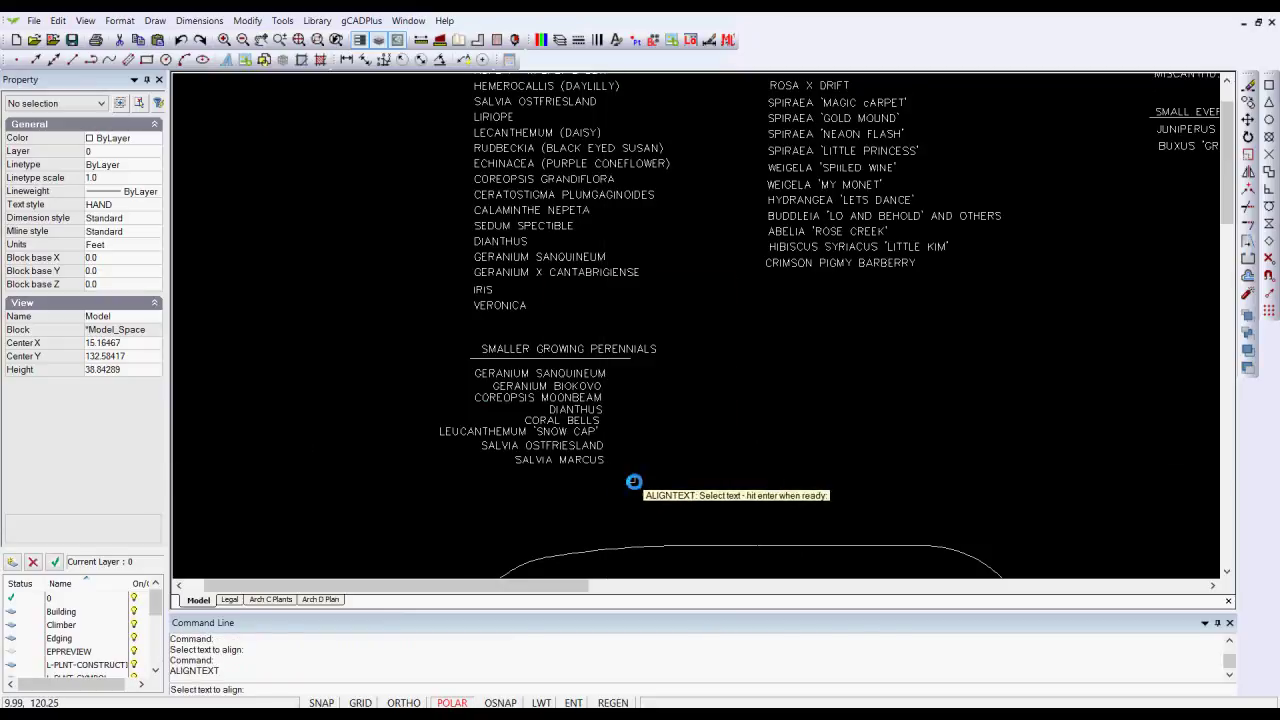
{"action": "key", "text": "Return"}
{"action": "left_click", "coordinate": [696, 398]}
{"action": "left_click", "coordinate": [517, 375]}
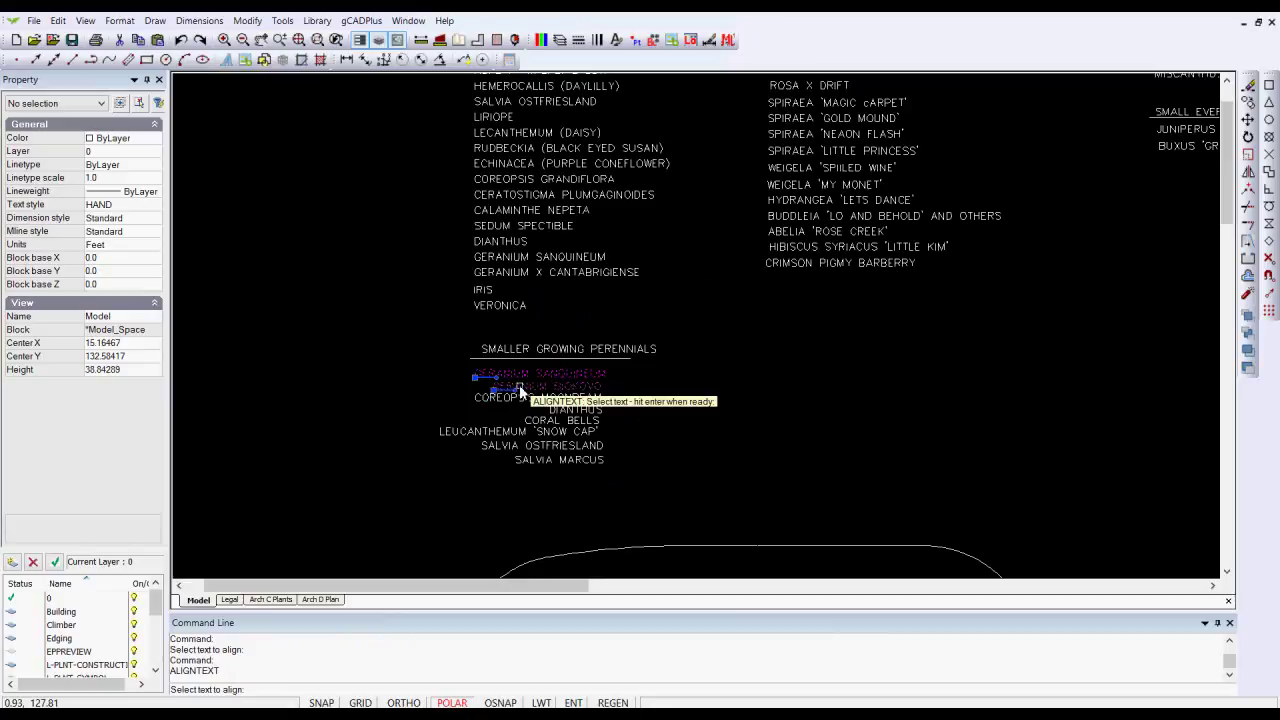
{"action": "left_click", "coordinate": [519, 390]}
{"action": "left_click", "coordinate": [540, 400]}
{"action": "left_click", "coordinate": [566, 420]}
{"action": "left_click", "coordinate": [549, 433]}
{"action": "left_click", "coordinate": [550, 447]}
{"action": "left_click", "coordinate": [555, 460]}
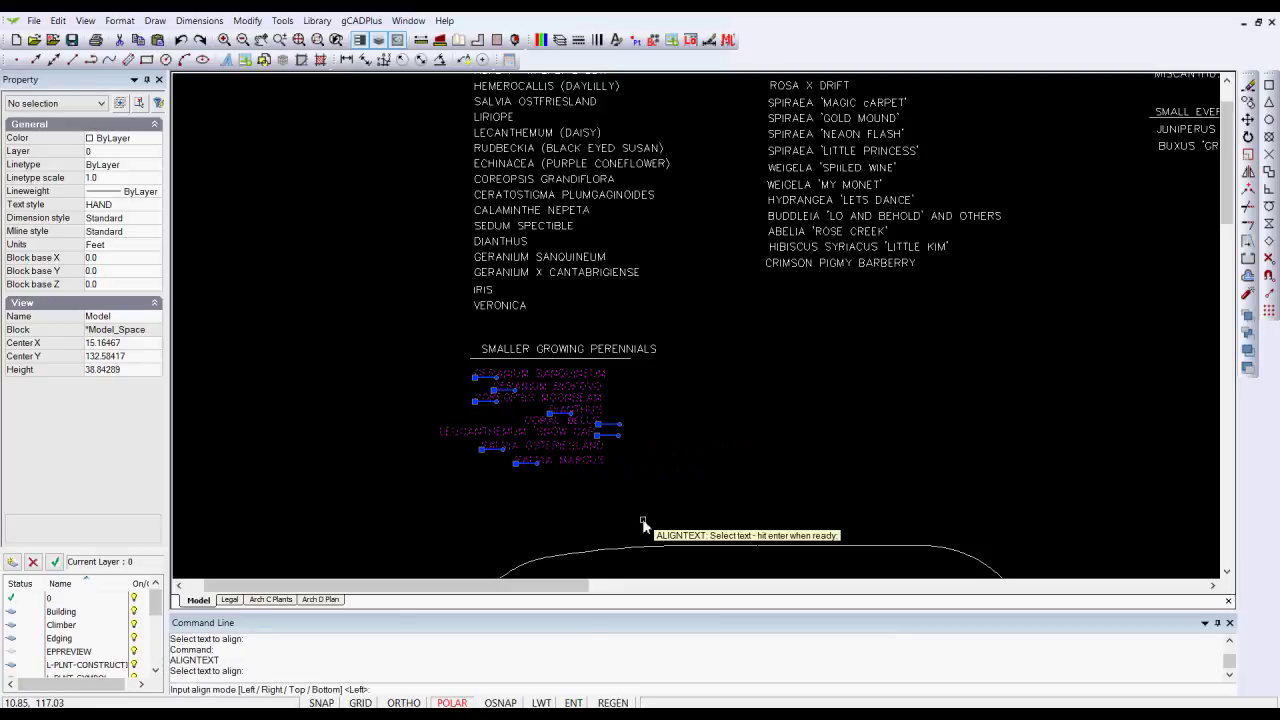
{"action": "key", "text": "Return"}
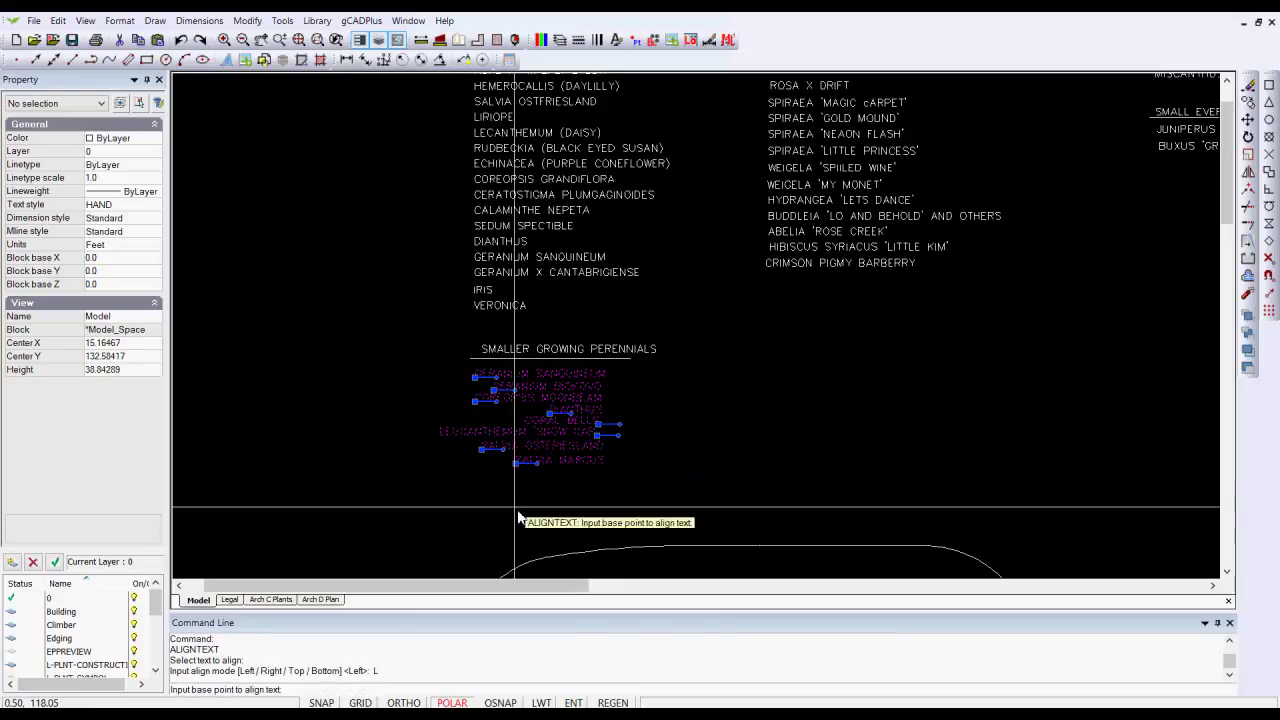
{"action": "left_click", "coordinate": [476, 481]}
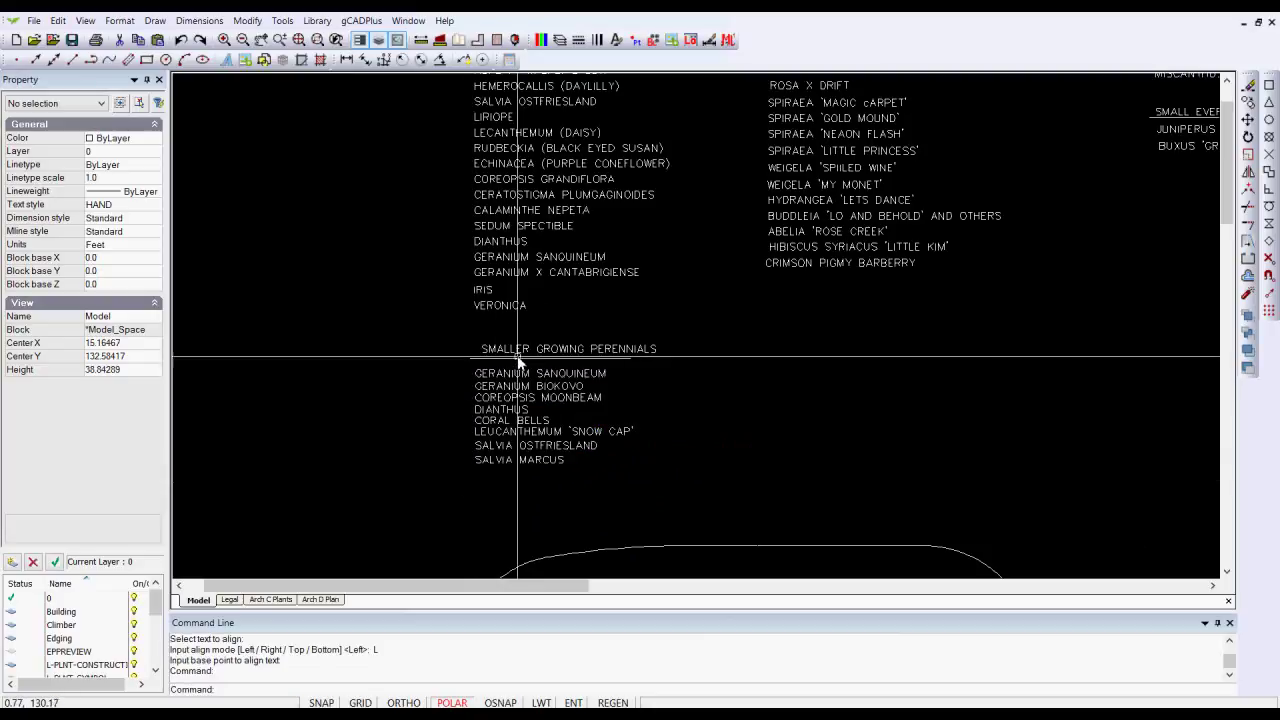
- On the Legal layout, move the viewport with the Tough and Smaller Growing Perennials lists down about 8 mm from the page's upper edge
{"action": "left_click", "coordinate": [230, 599]}
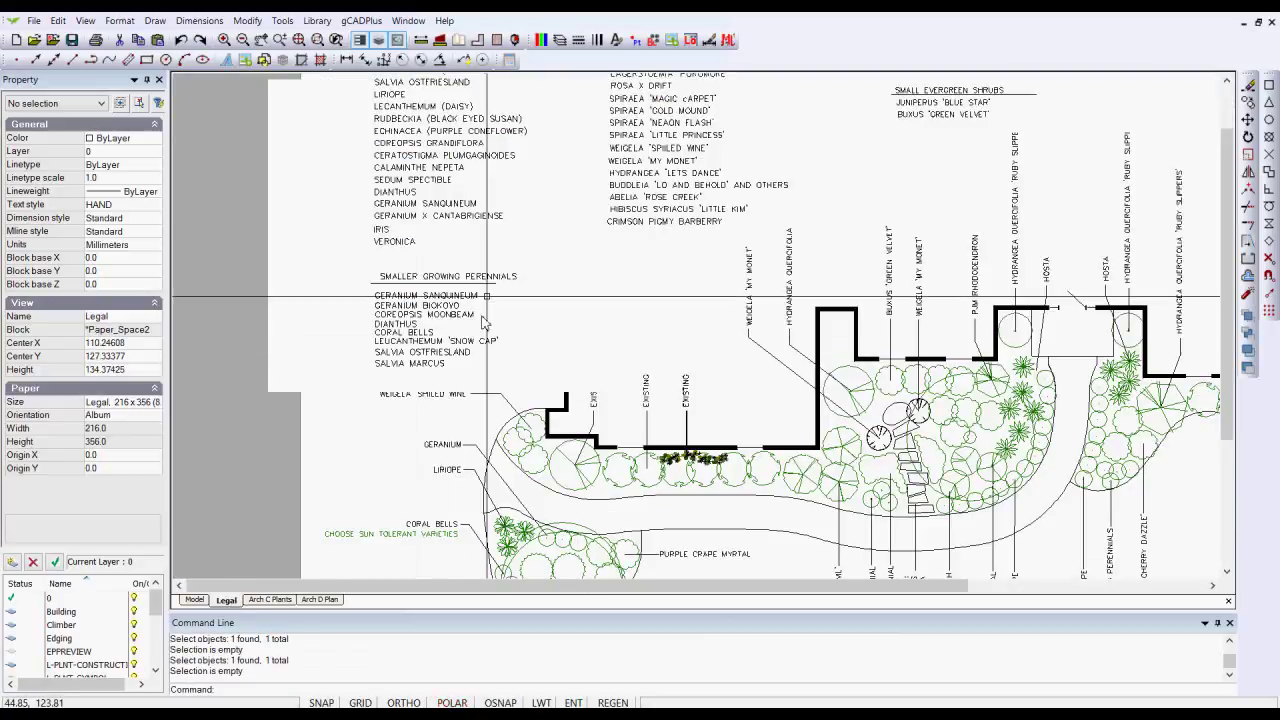
{"action": "scroll", "coordinate": [527, 269], "scroll_direction": "down", "scroll_amount": 1}
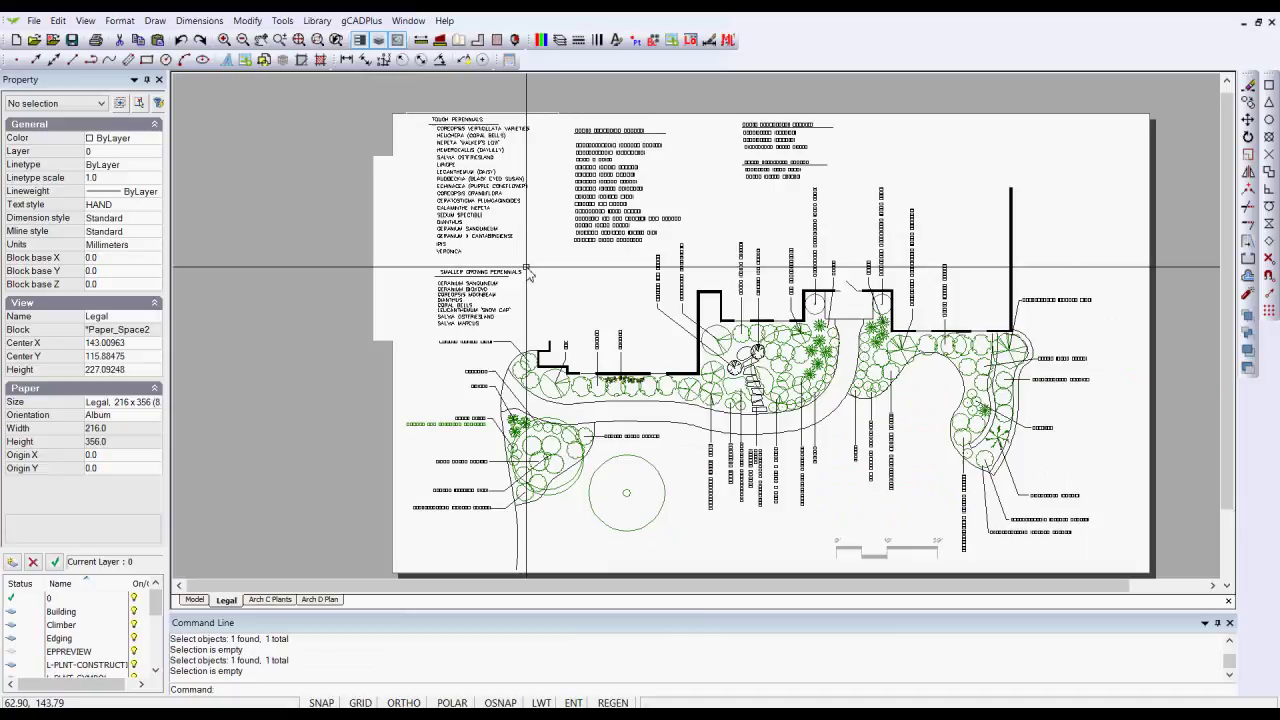
{"action": "left_click", "coordinate": [513, 113]}
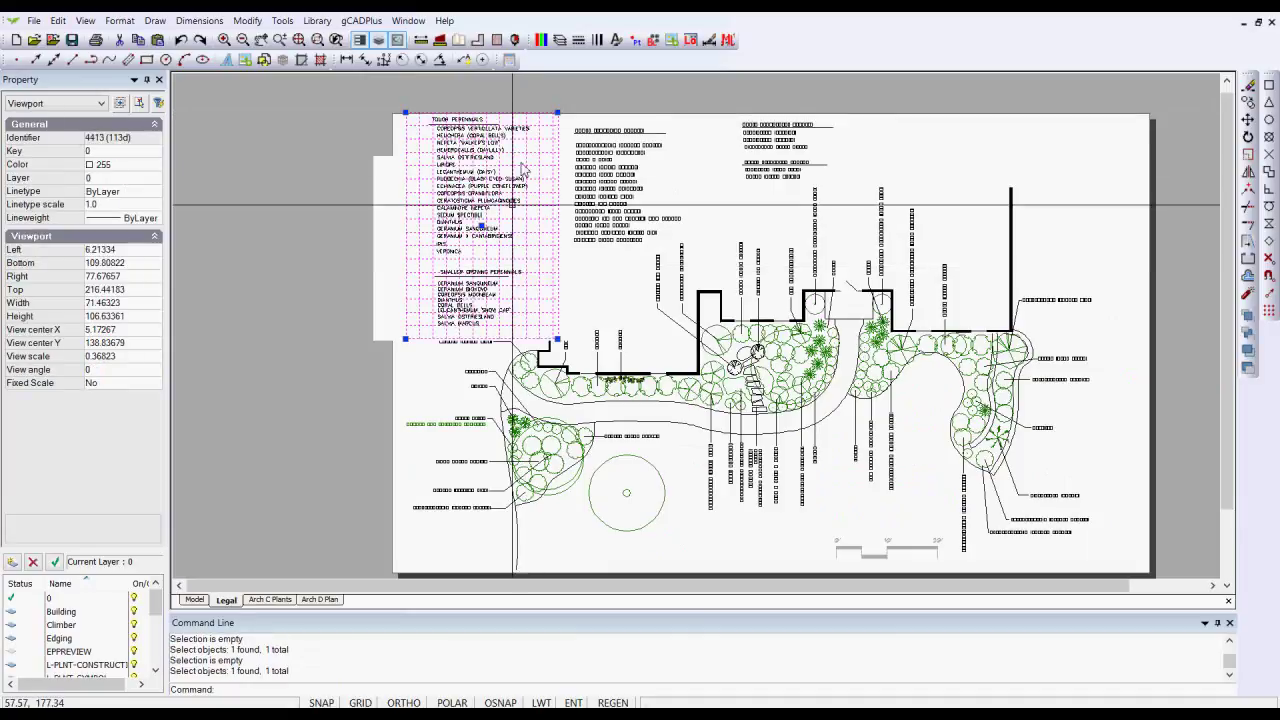
{"action": "left_click", "coordinate": [483, 229]}
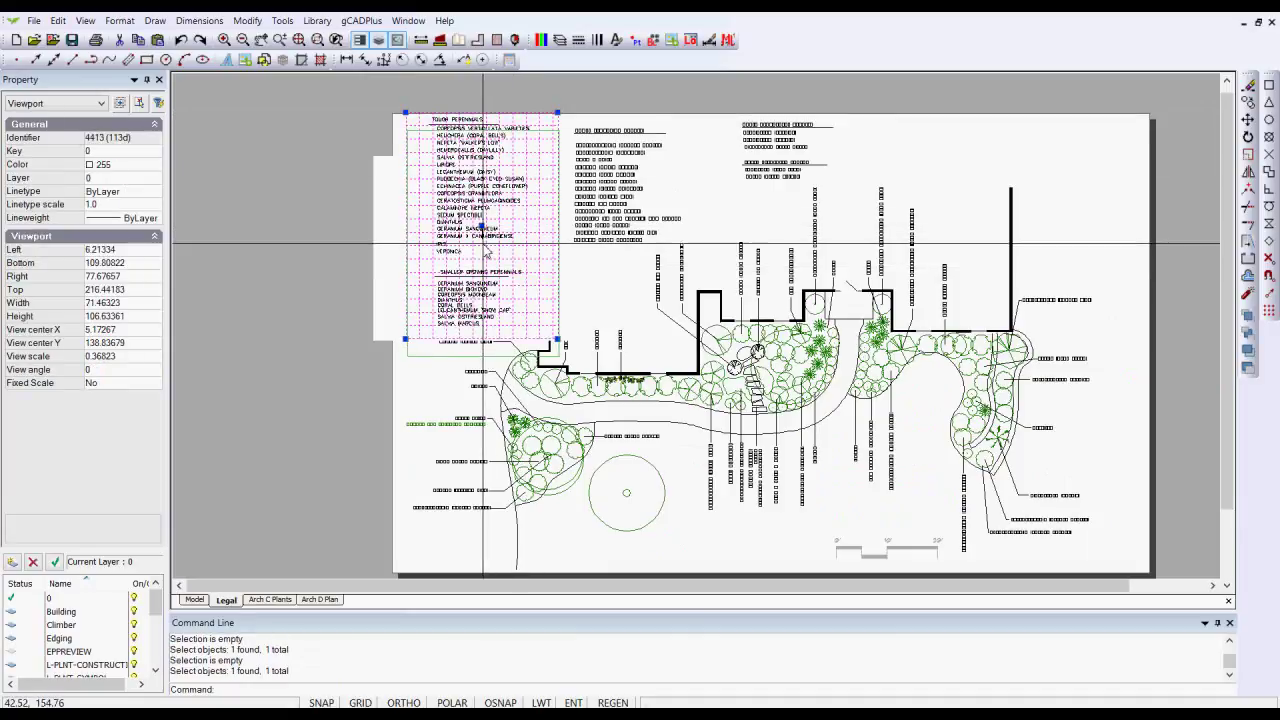
{"action": "left_click", "coordinate": [485, 246]}
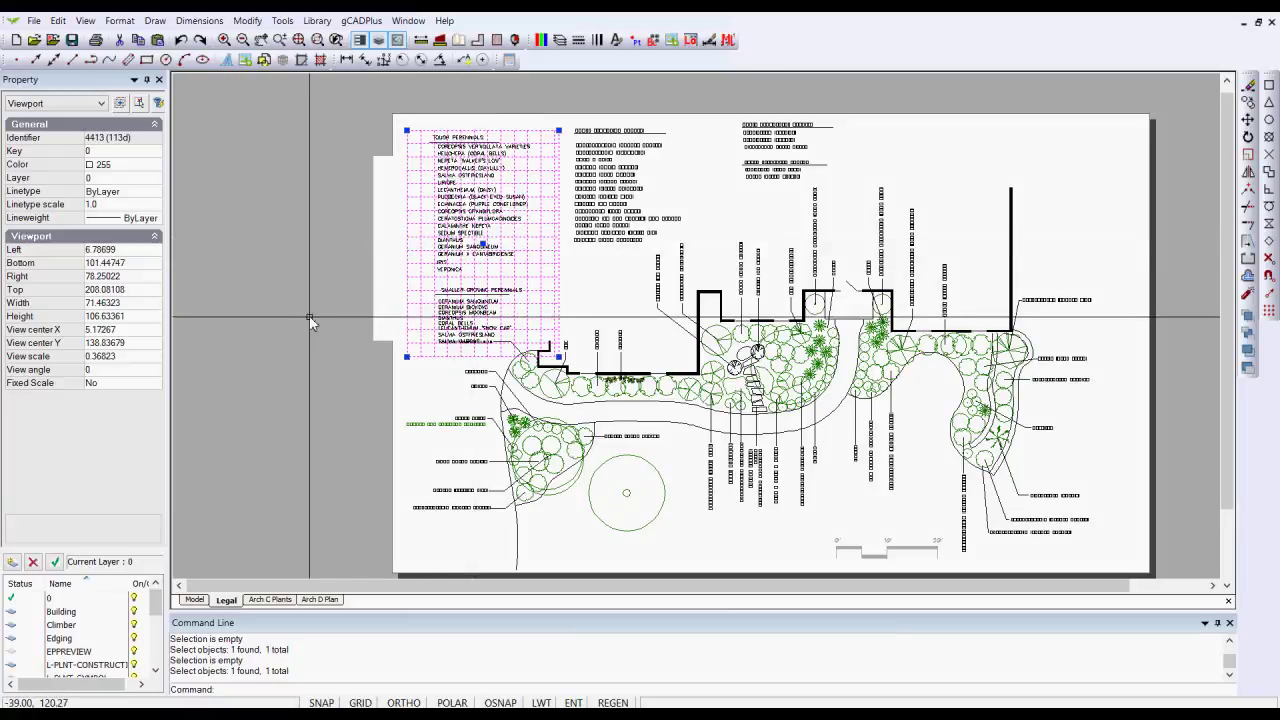
{"action": "key", "text": "Escape"}
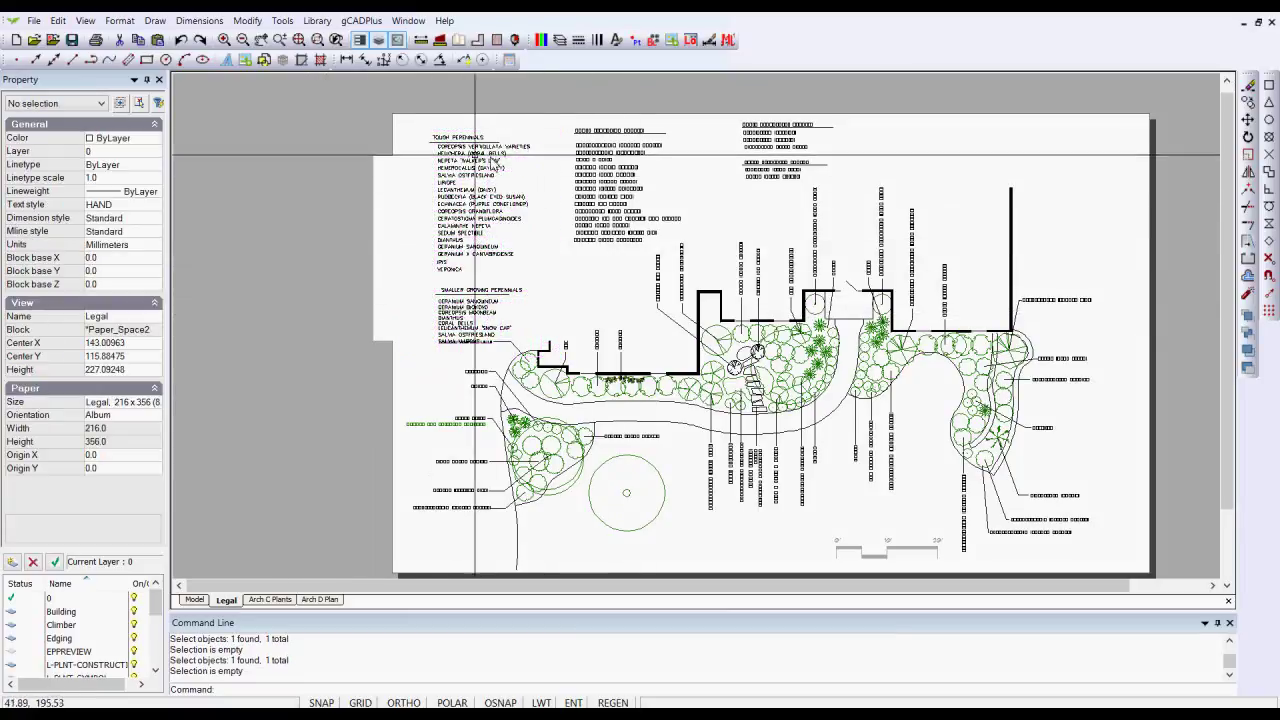
- Draw a two-point rectangle about 350 by 210 mm as a border just inside the page edges
{"action": "left_click", "coordinate": [160, 24]}
{"action": "mouse_move", "coordinate": [297, 166]}
{"action": "left_click", "coordinate": [386, 166]}
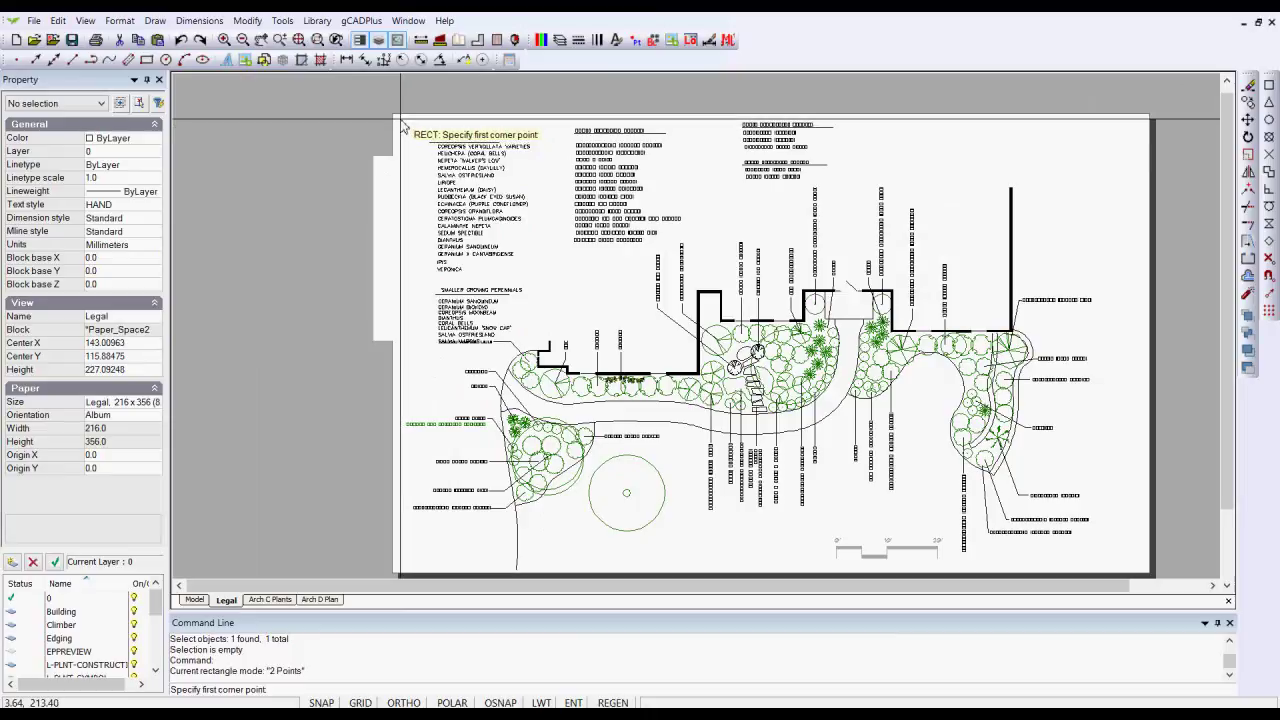
{"action": "left_click", "coordinate": [400, 118]}
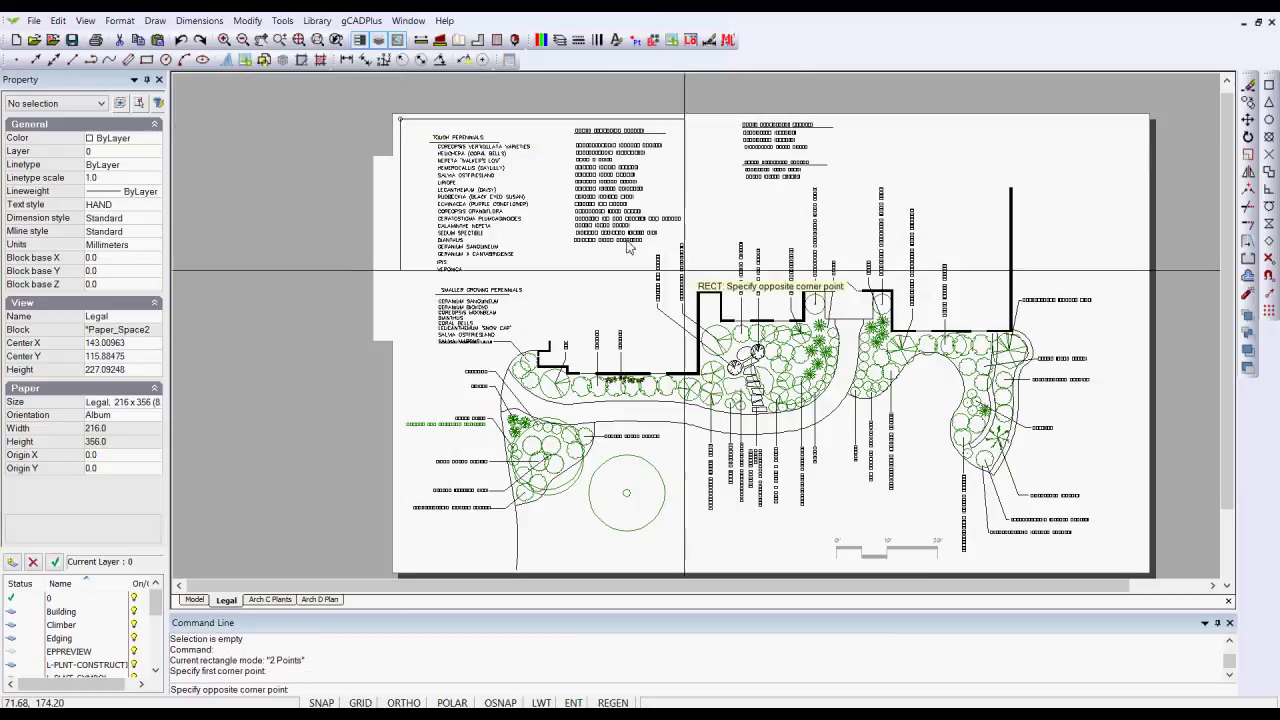
{"action": "left_click", "coordinate": [1146, 567]}
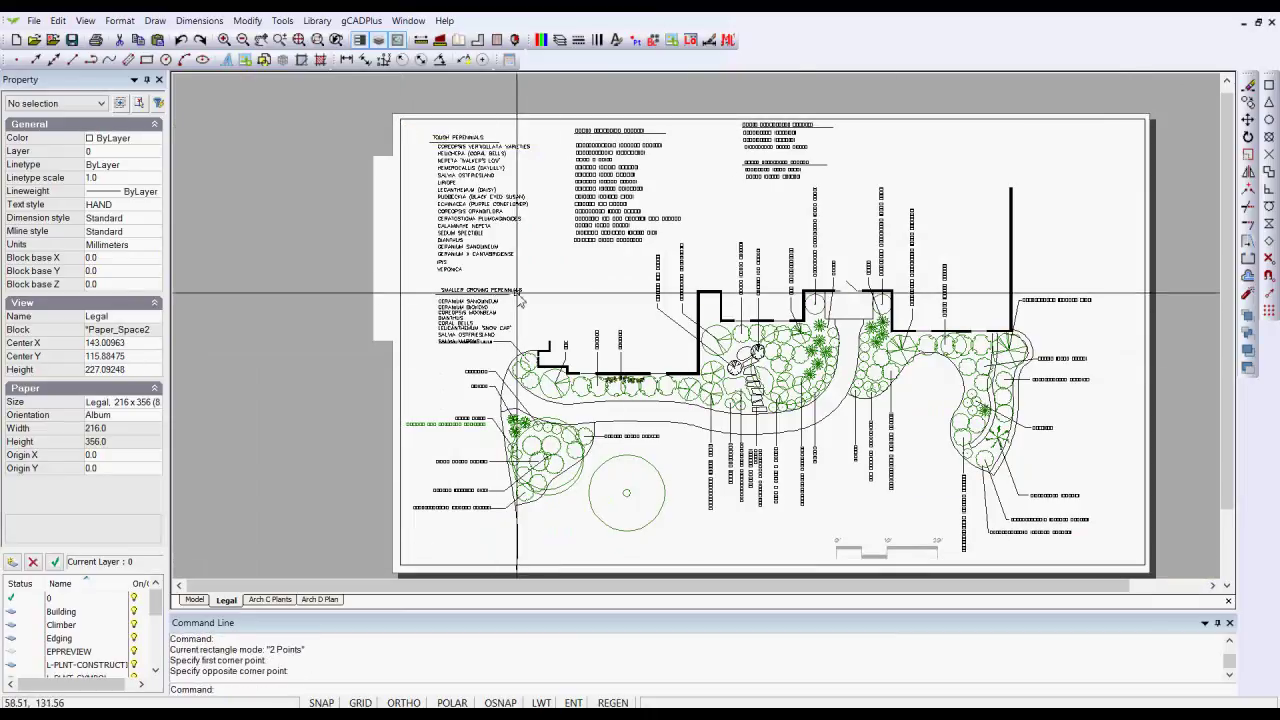
- Try to select the viewport around the Small Flowering Shrubs list inside the new page border
{"action": "left_click", "coordinate": [621, 168]}
{"action": "left_click", "coordinate": [645, 160]}
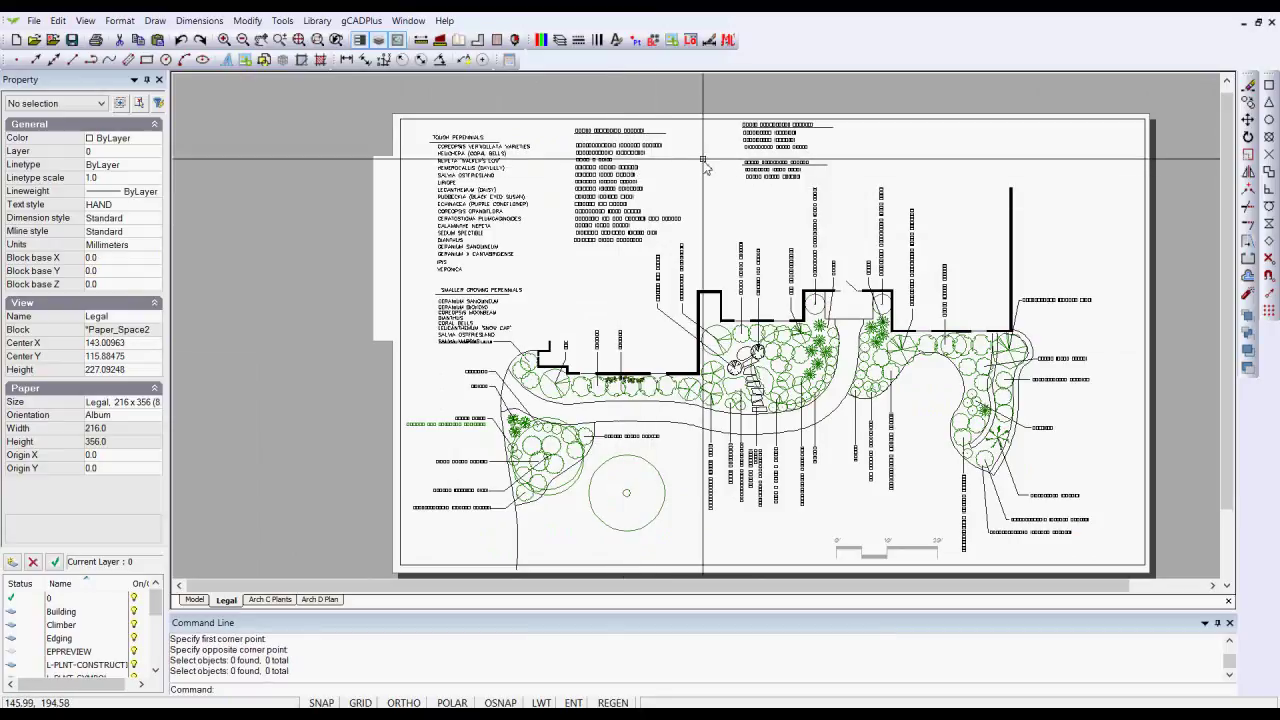
{"action": "left_click", "coordinate": [663, 131]}
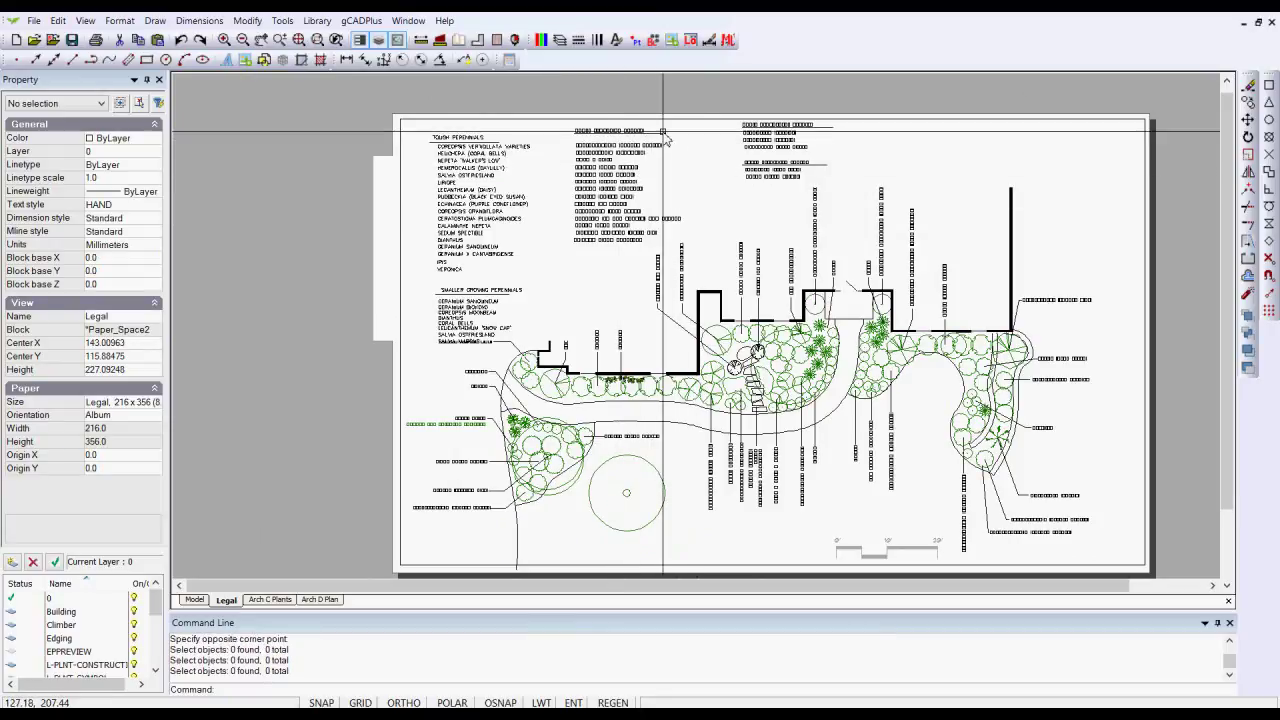
{"action": "left_click", "coordinate": [621, 133]}
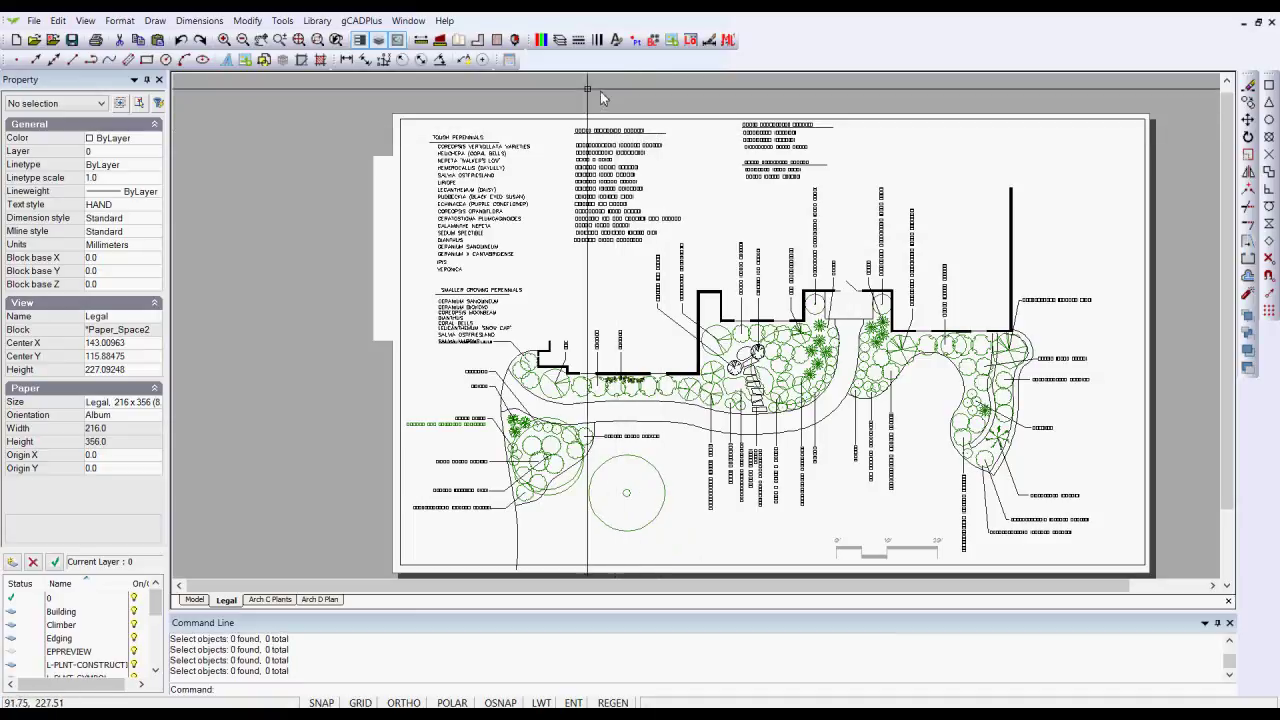
{"action": "left_click_drag", "start_coordinate": [557, 81], "coordinate": [700, 255]}
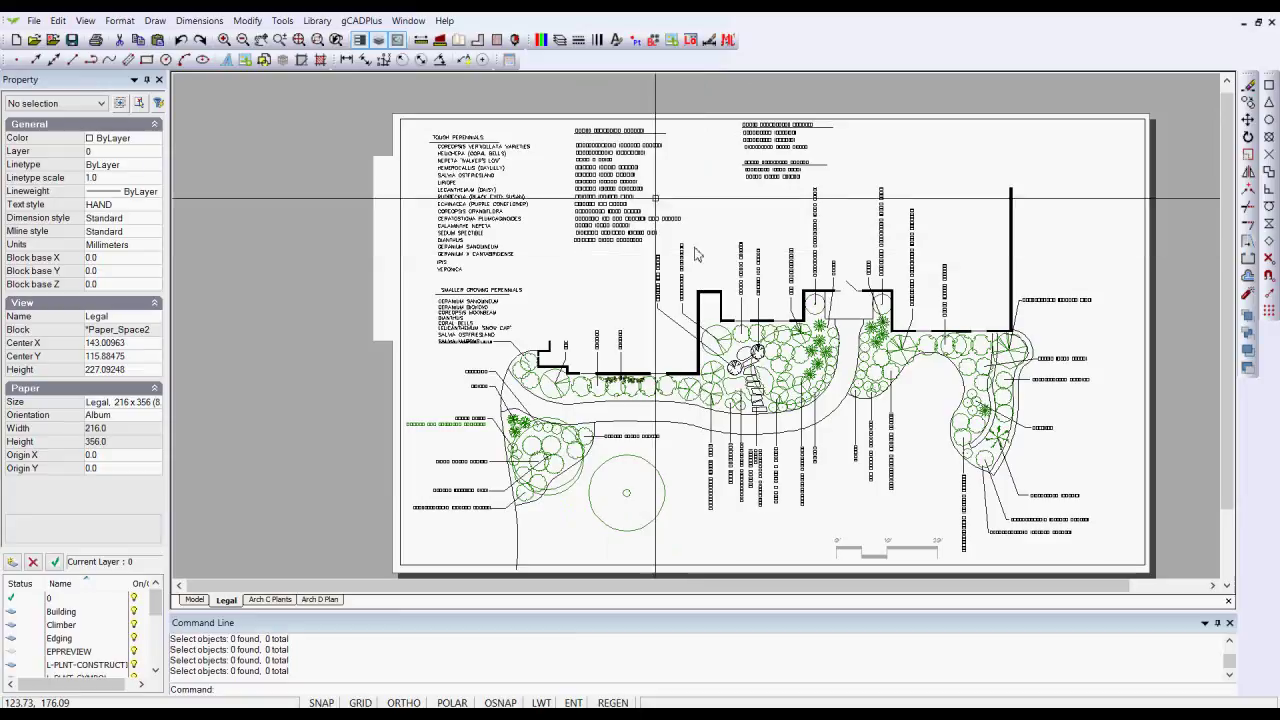
{"action": "left_click_drag", "start_coordinate": [546, 92], "coordinate": [712, 262]}
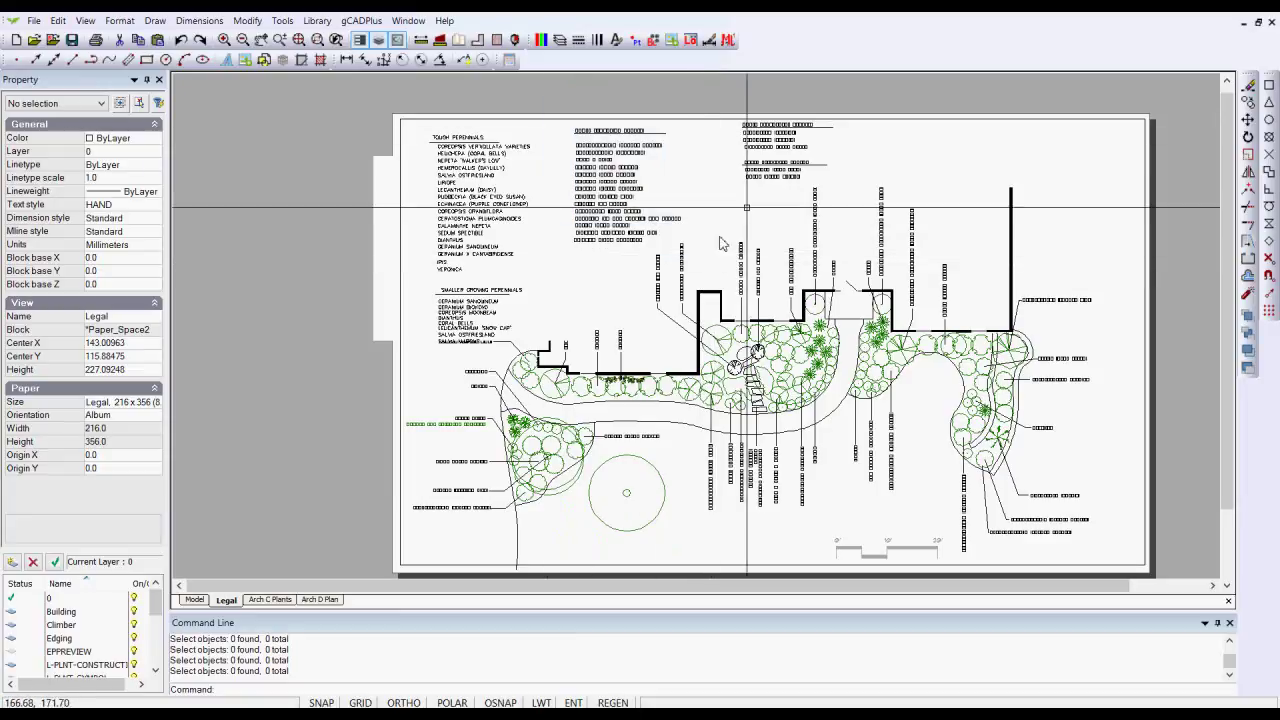
- Send the page border rectangle to the back of the draw order
{"action": "left_click", "coordinate": [672, 119]}
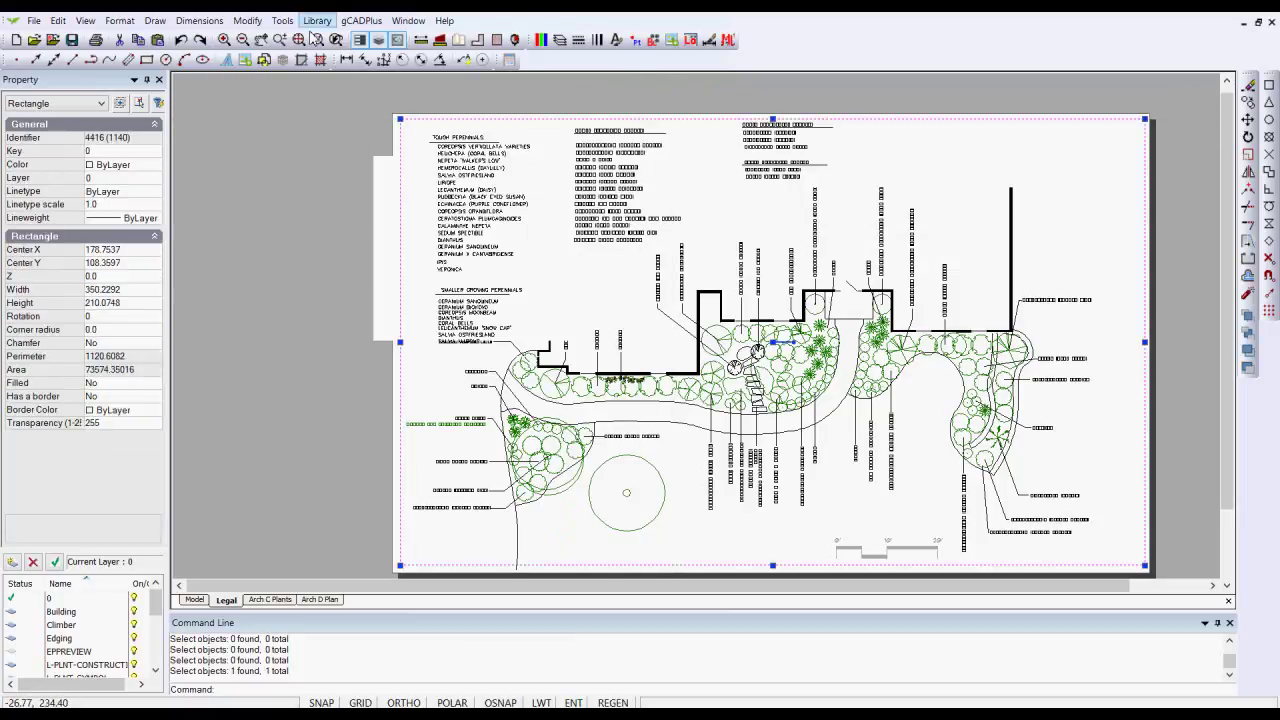
{"action": "left_click", "coordinate": [282, 20]}
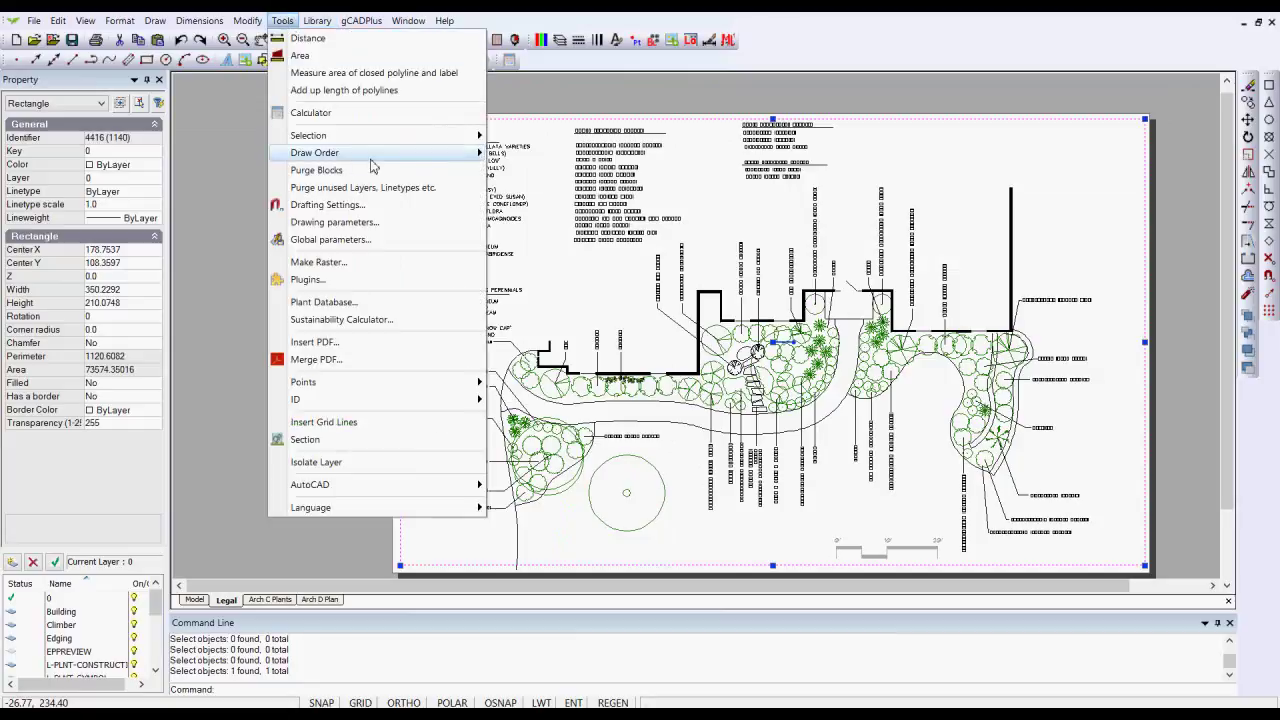
{"action": "mouse_move", "coordinate": [470, 160]}
{"action": "left_click", "coordinate": [539, 172]}
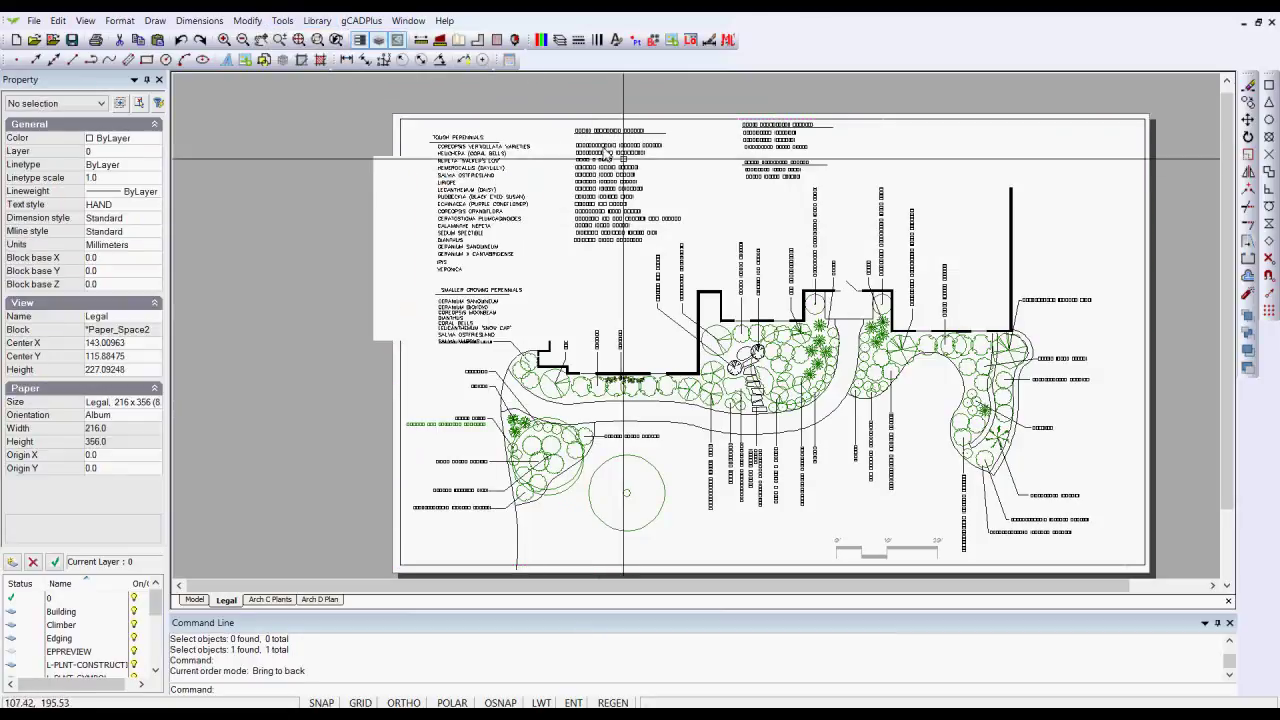
- Try again to select the Small Flowering Shrubs viewport, and clear the selection of the white mask rectangle
{"action": "left_click", "coordinate": [688, 145]}
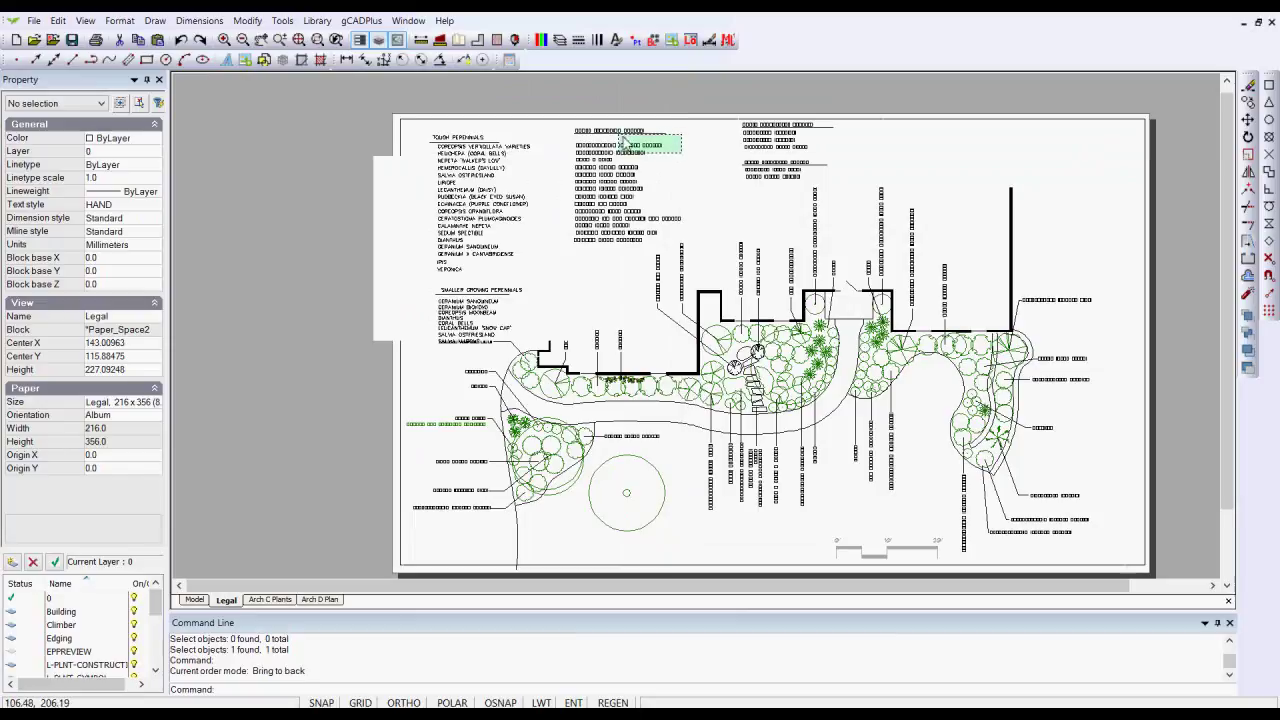
{"action": "left_click", "coordinate": [660, 161]}
{"action": "left_click", "coordinate": [660, 161]}
{"action": "left_click", "coordinate": [588, 125]}
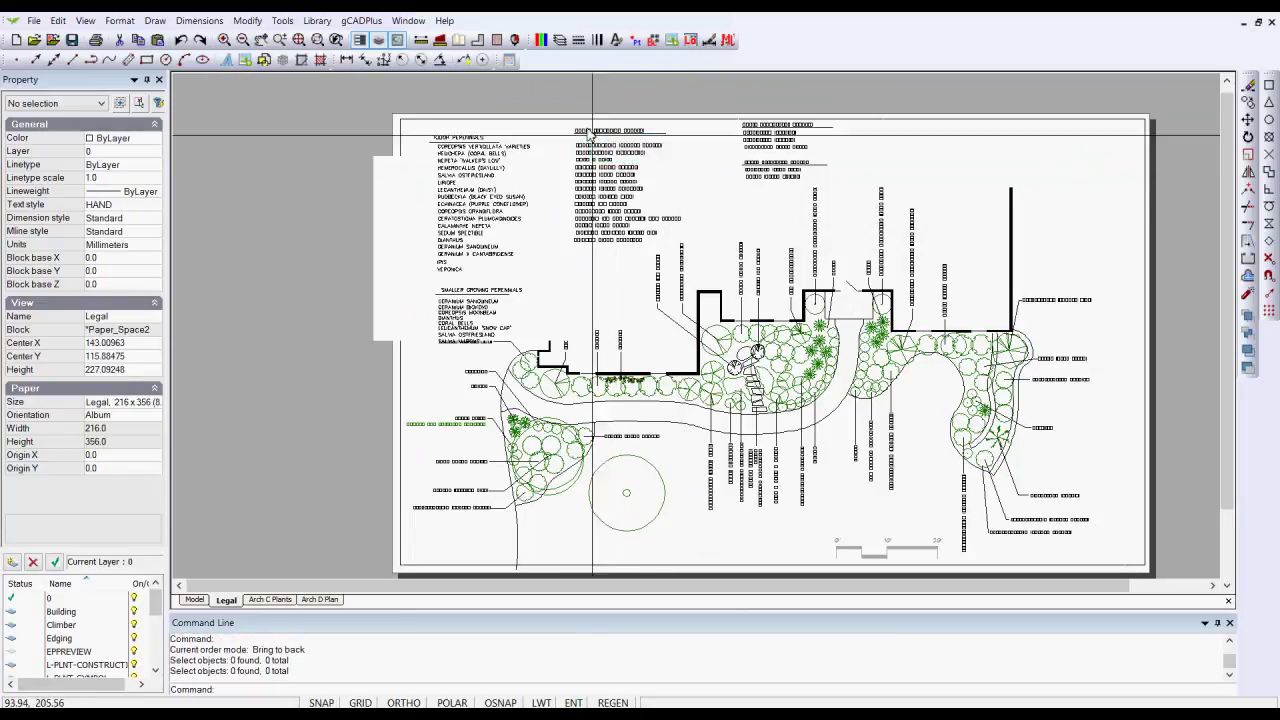
{"action": "left_click", "coordinate": [441, 203]}
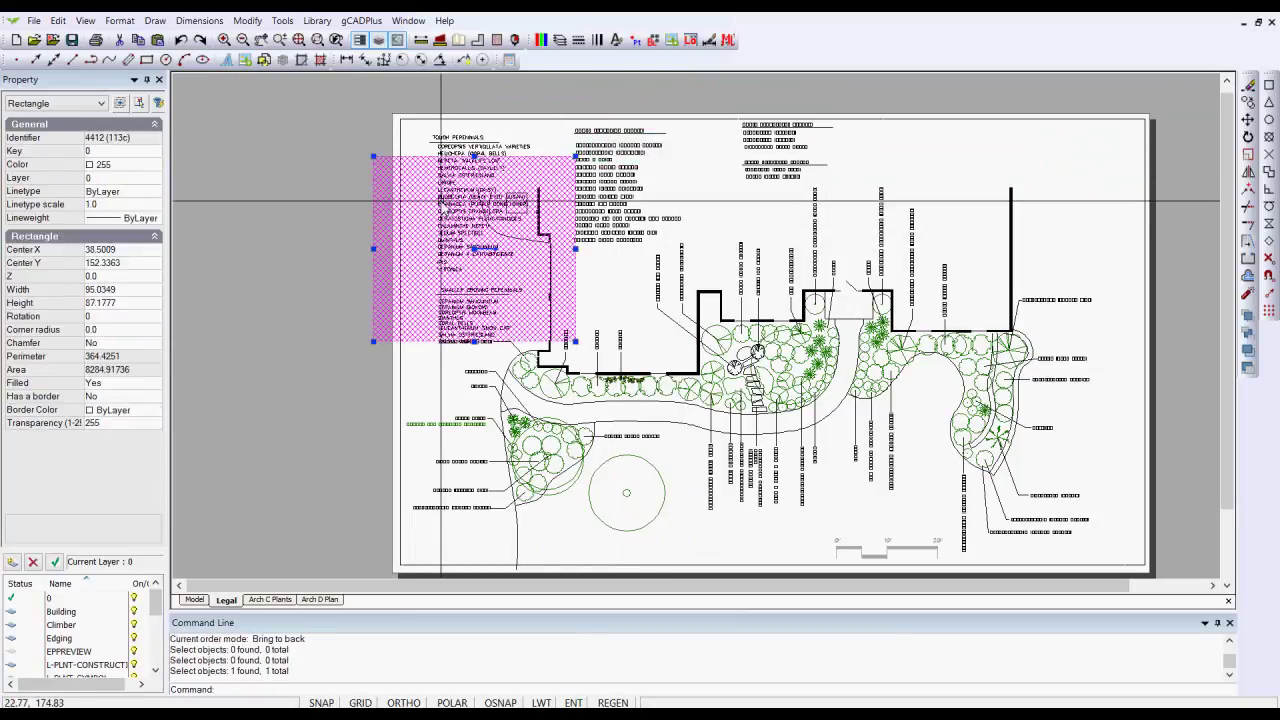
{"action": "key", "text": "Escape"}
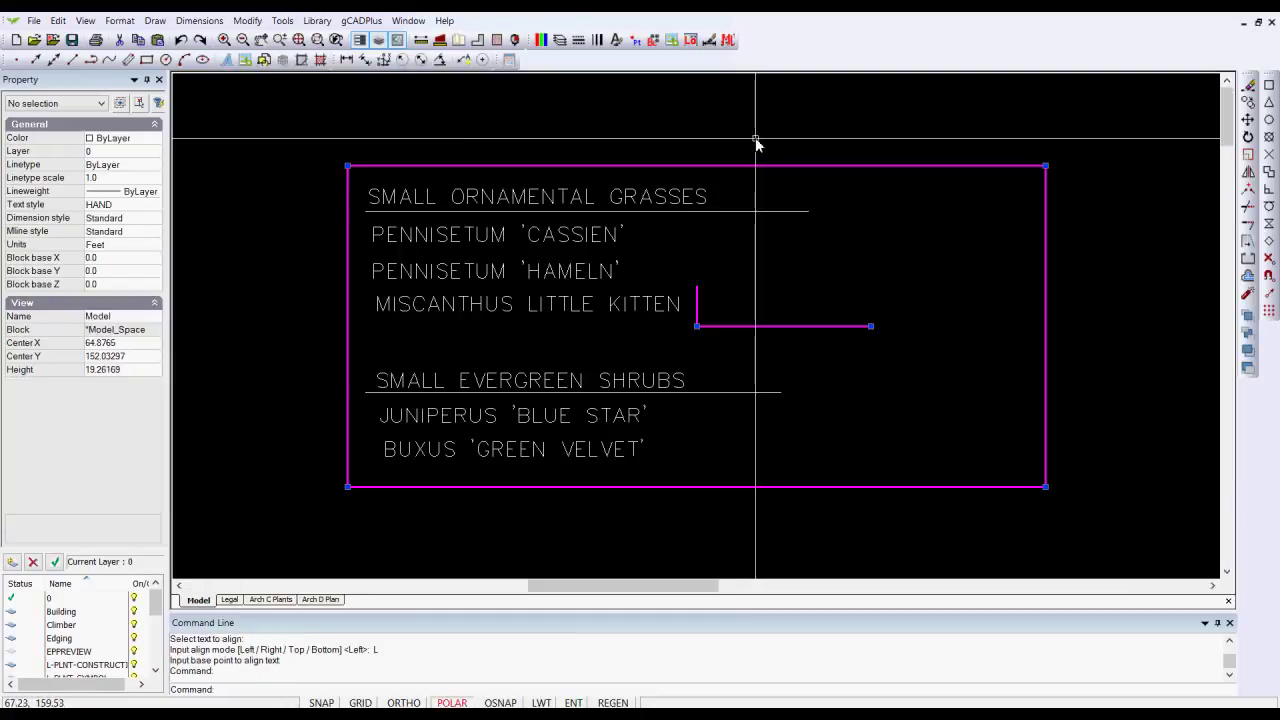
- Leave the opened Small Ornamental Grasses viewport and return to the whole Legal sheet
{"action": "right_click", "coordinate": [931, 194]}
{"action": "left_click", "coordinate": [973, 206]}
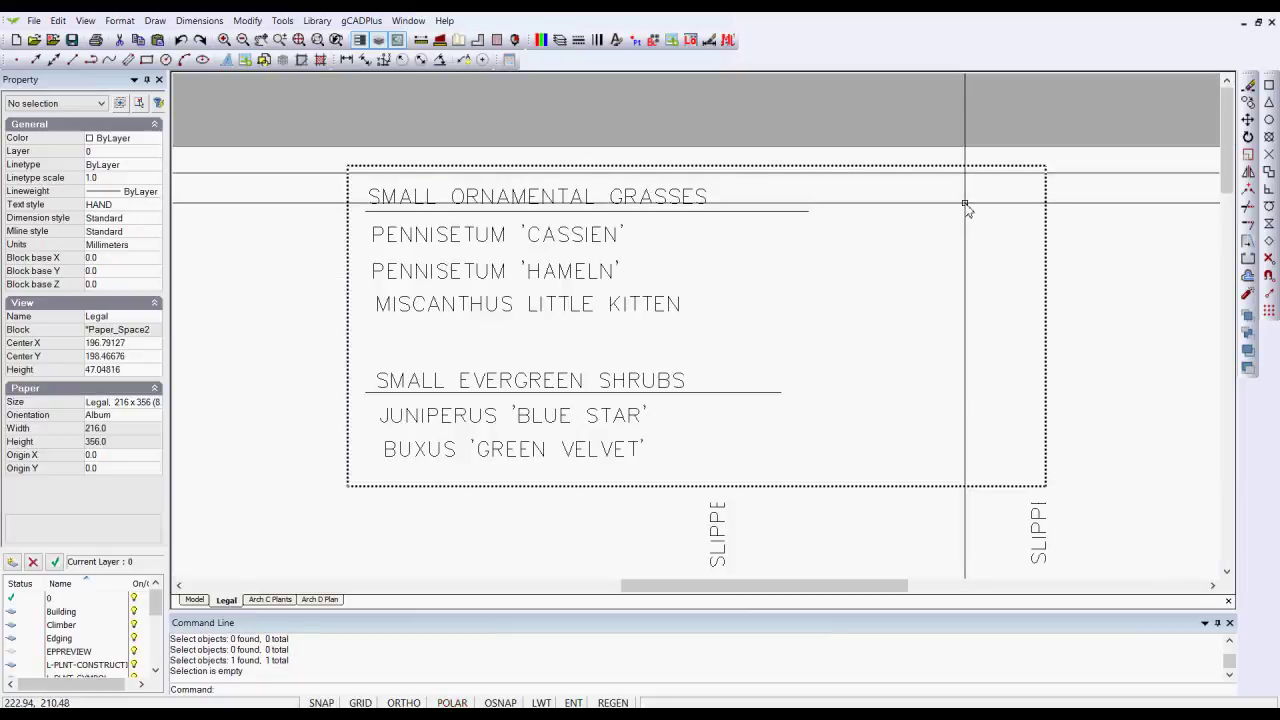
{"action": "right_click", "coordinate": [966, 207]}
{"action": "left_click", "coordinate": [1008, 230]}
{"action": "scroll", "coordinate": [701, 208], "scroll_direction": "down", "scroll_amount": 6}
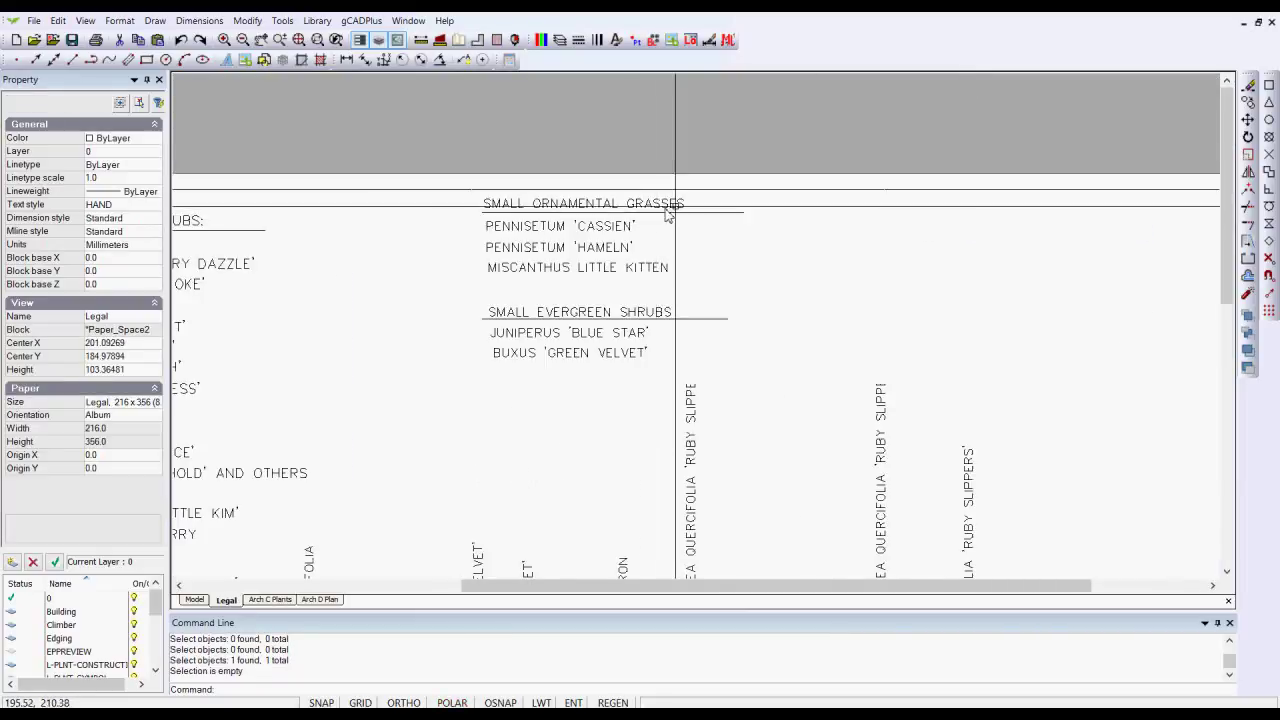
{"action": "scroll", "coordinate": [390, 240], "scroll_direction": "down", "scroll_amount": 3}
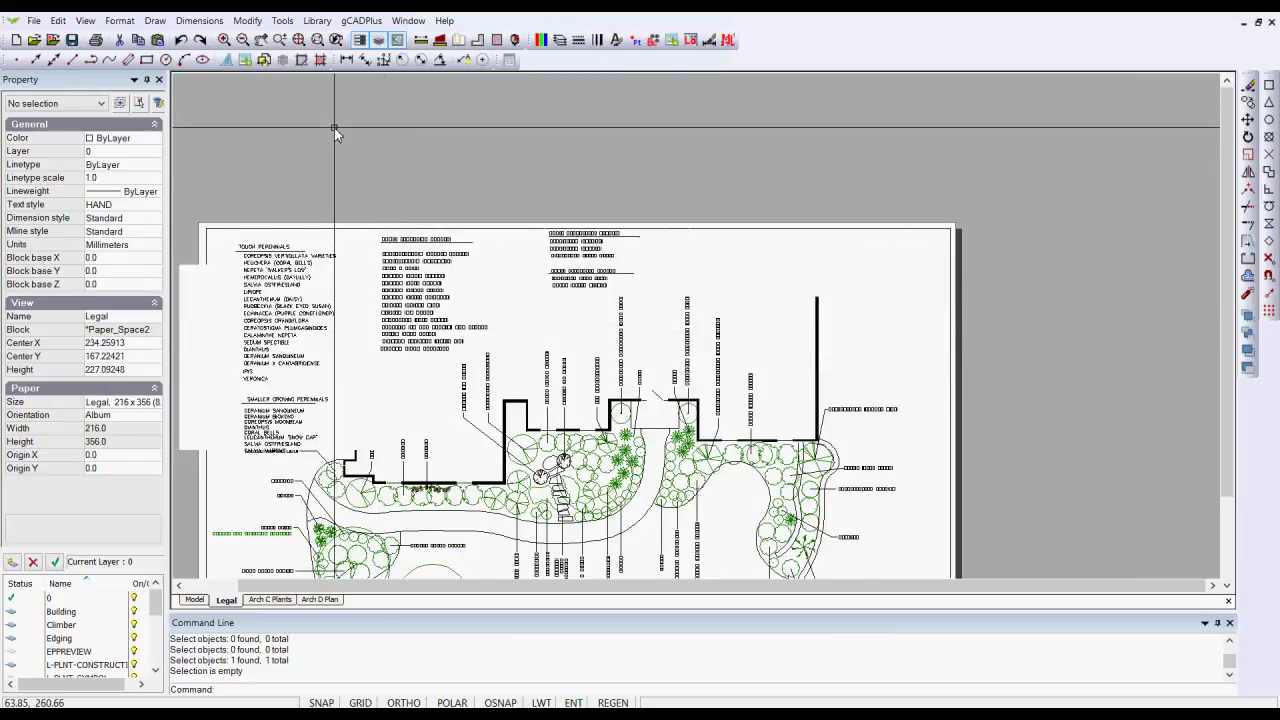
- Lower the Small Flowering Shrubs viewport slightly, and move the Small Ornamental Grasses viewport about 25 mm left and 11 mm down beside it
{"action": "left_click_drag", "start_coordinate": [323, 142], "coordinate": [545, 428]}
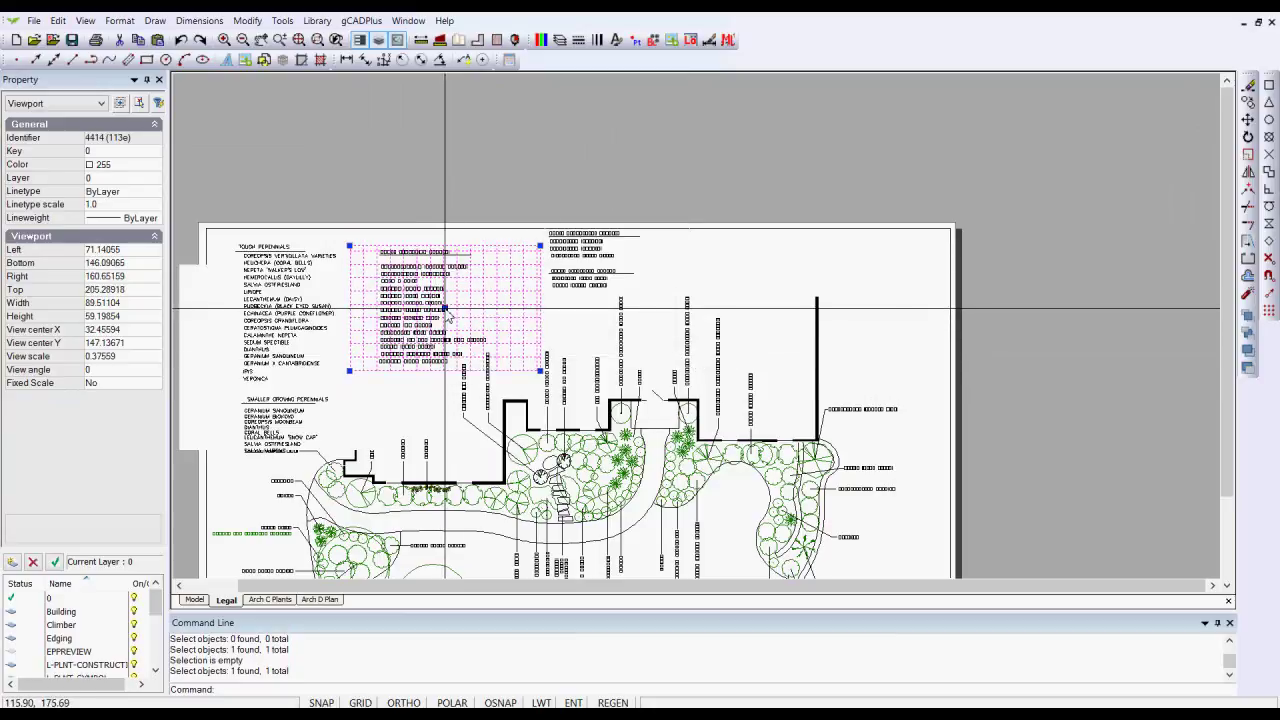
{"action": "key", "text": "Escape"}
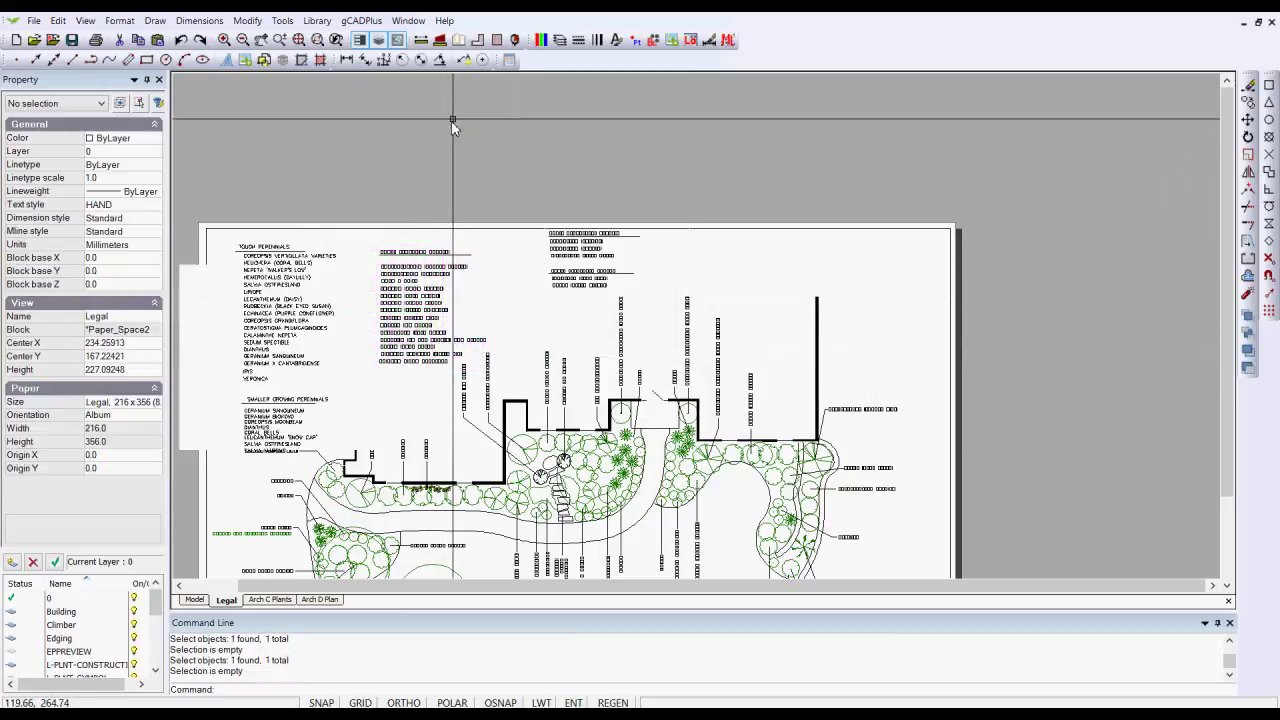
{"action": "left_click_drag", "start_coordinate": [455, 107], "coordinate": [688, 312]}
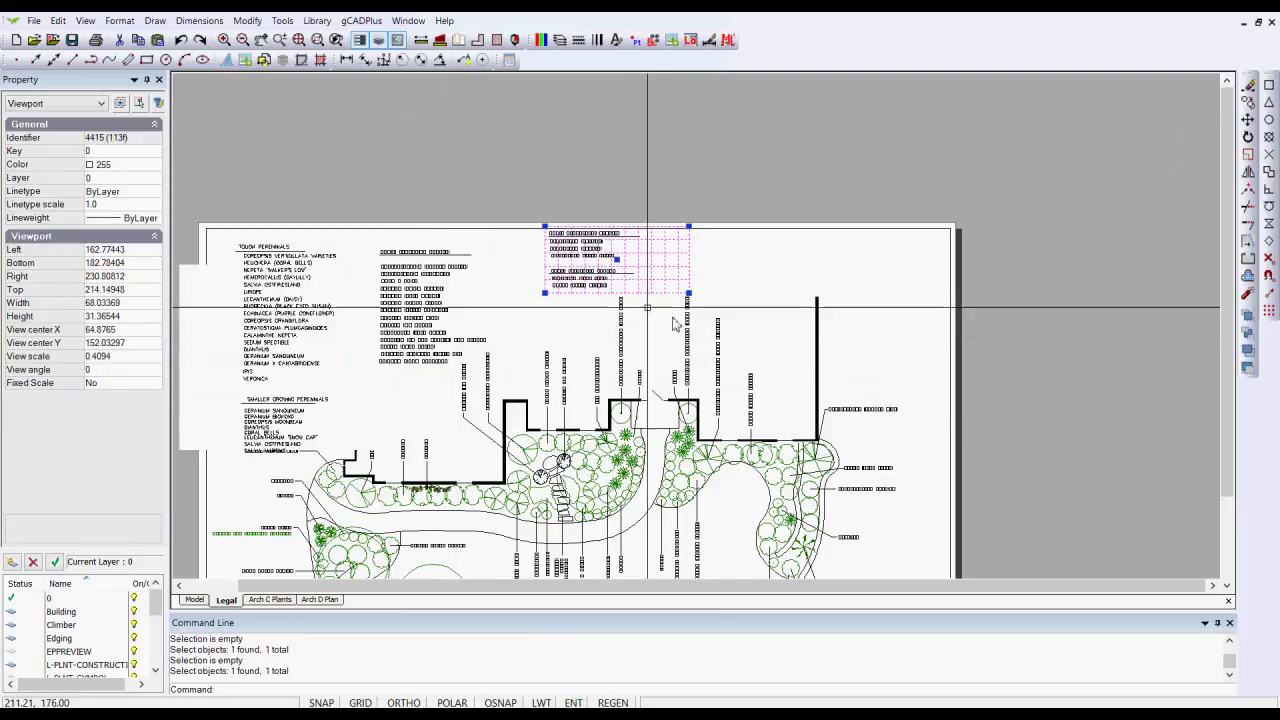
{"action": "left_click", "coordinate": [565, 284]}
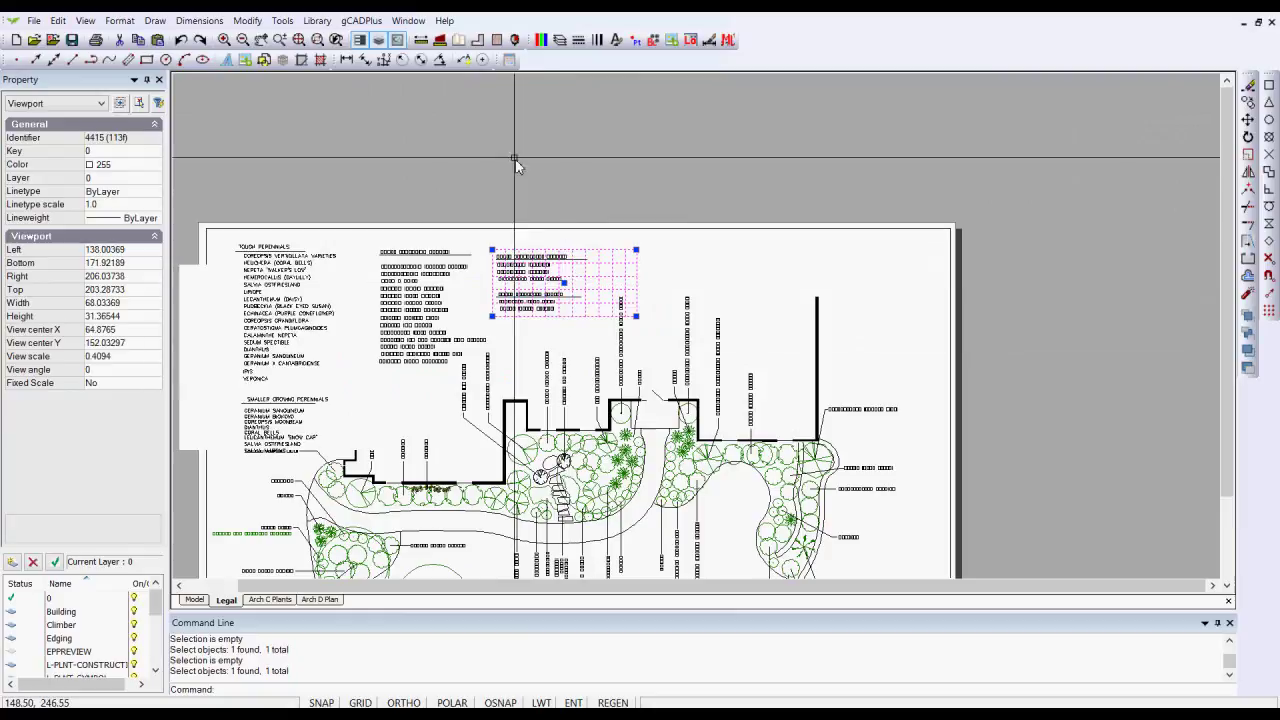
{"action": "key", "text": "Escape"}
- Try to send the white mask rectangle under the page border in the draw order
{"action": "scroll", "coordinate": [831, 187], "scroll_direction": "down", "scroll_amount": 2}
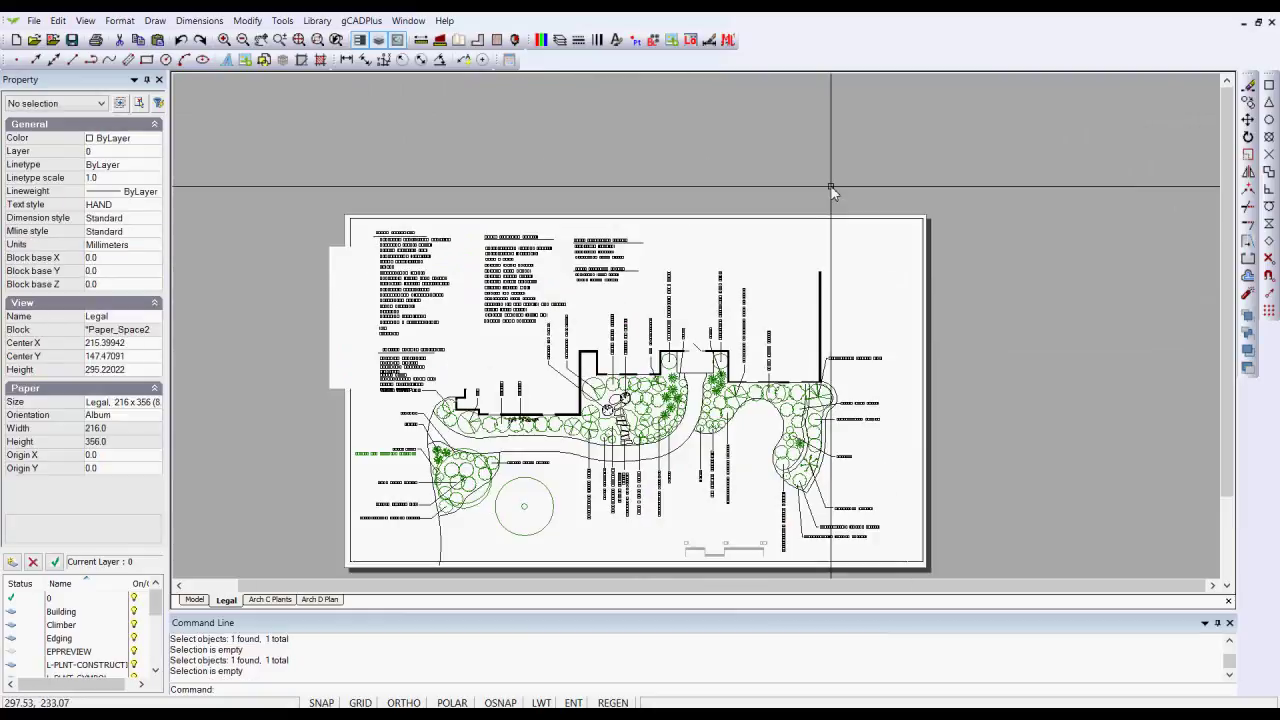
{"action": "scroll", "coordinate": [582, 413], "scroll_direction": "up", "scroll_amount": 1}
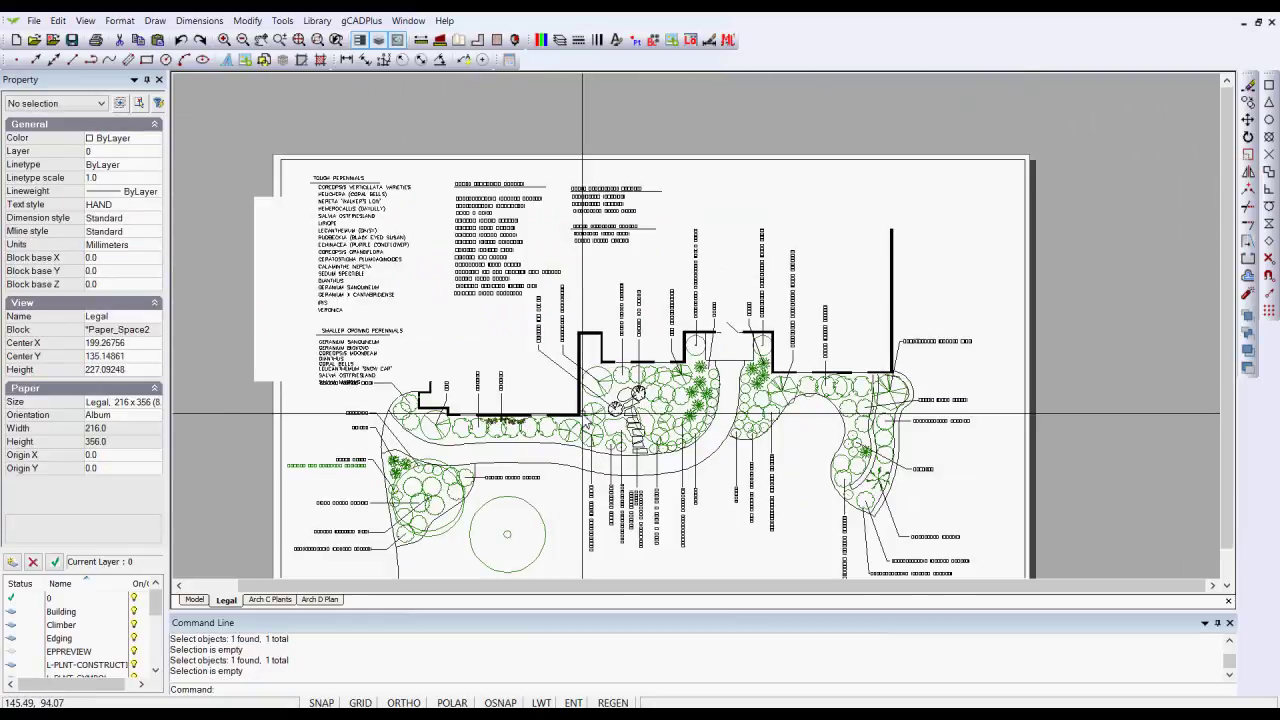
{"action": "scroll", "coordinate": [582, 413], "scroll_direction": "down", "scroll_amount": 1}
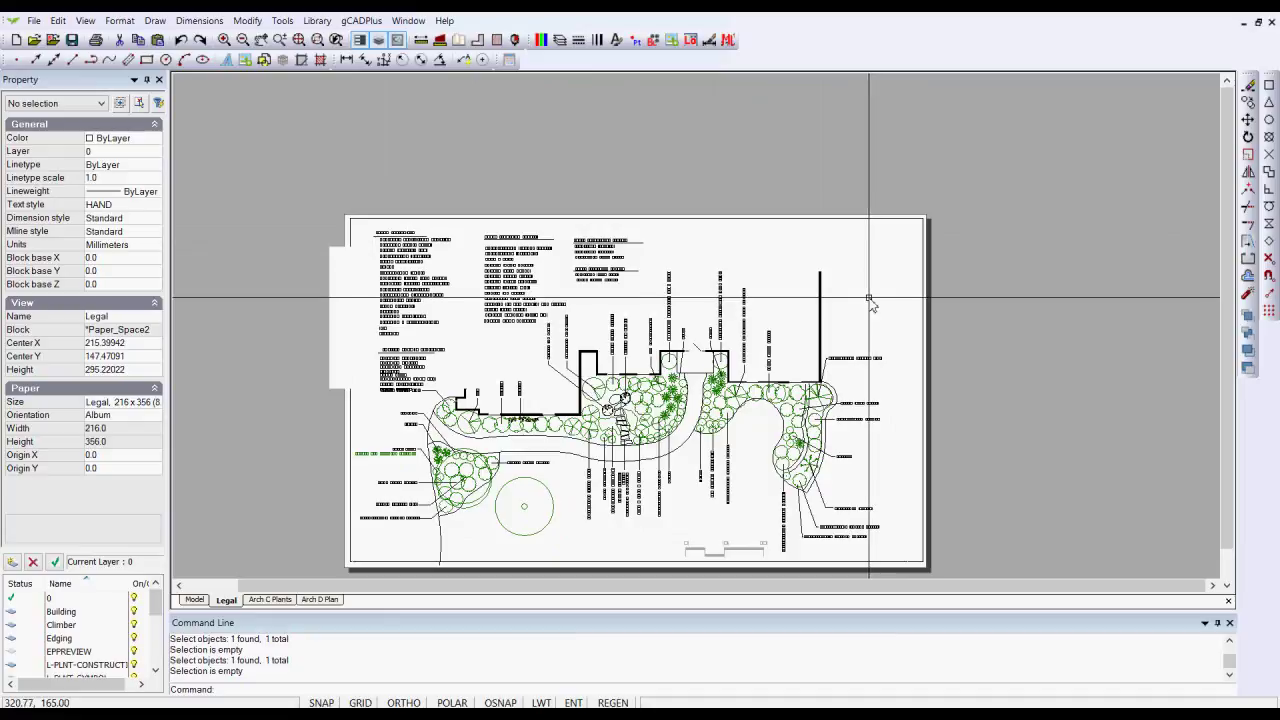
{"action": "right_click", "coordinate": [364, 112]}
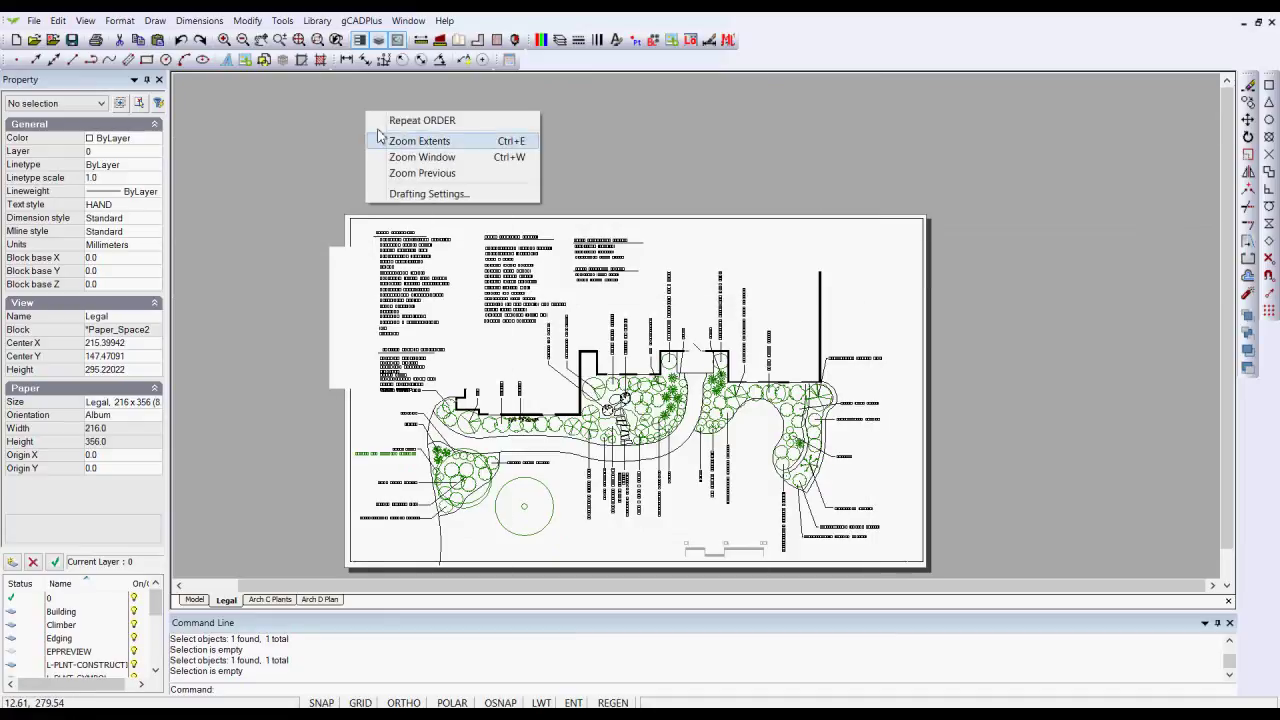
{"action": "left_click", "coordinate": [414, 140]}
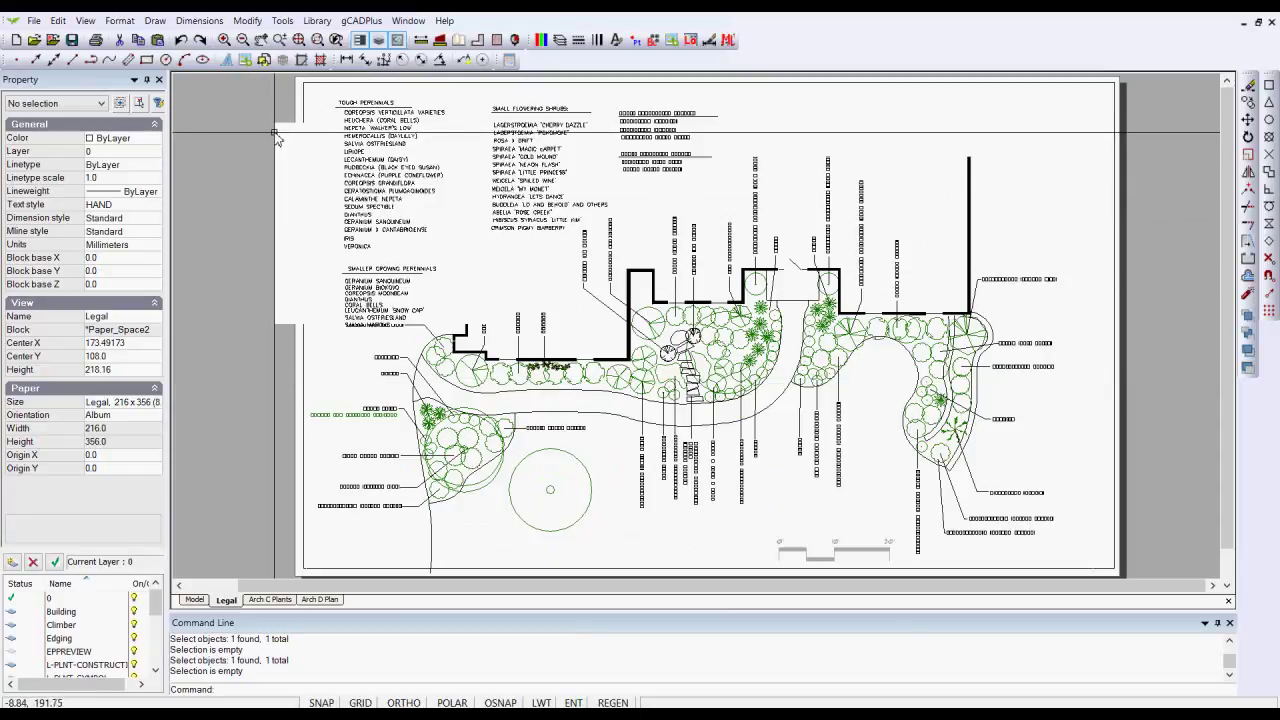
{"action": "left_click", "coordinate": [282, 22]}
{"action": "mouse_move", "coordinate": [434, 158]}
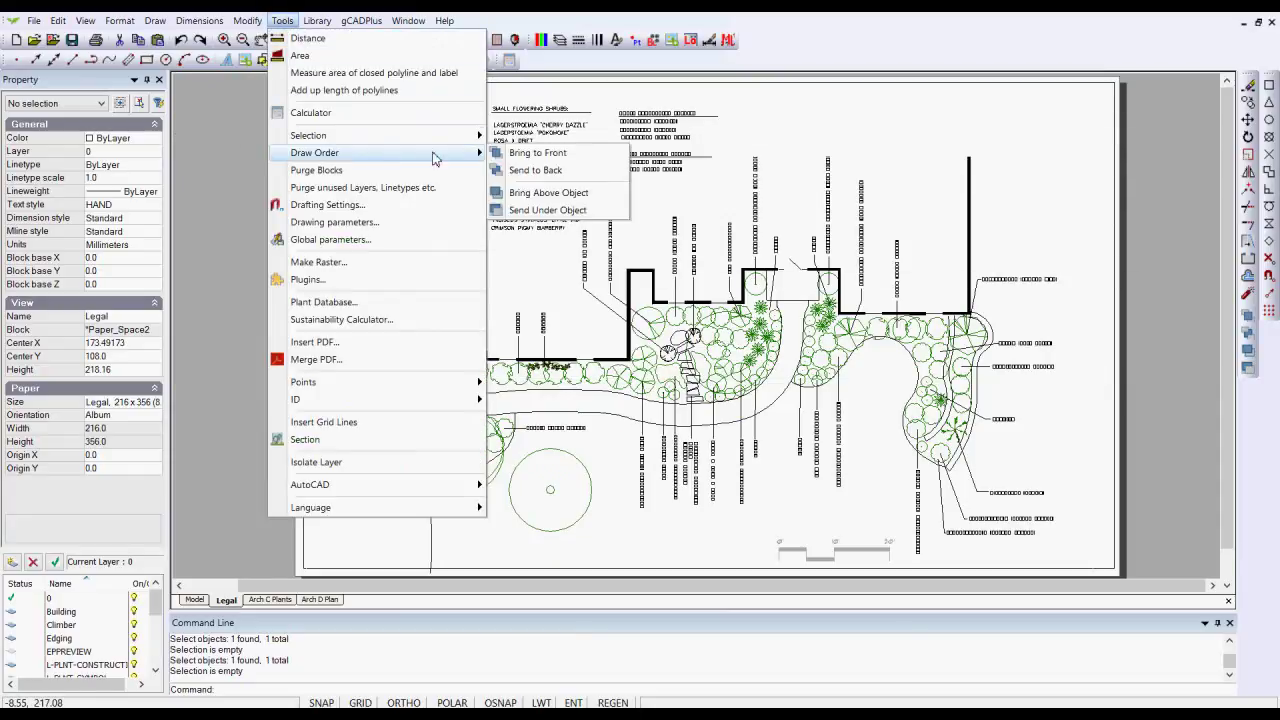
{"action": "left_click", "coordinate": [550, 211]}
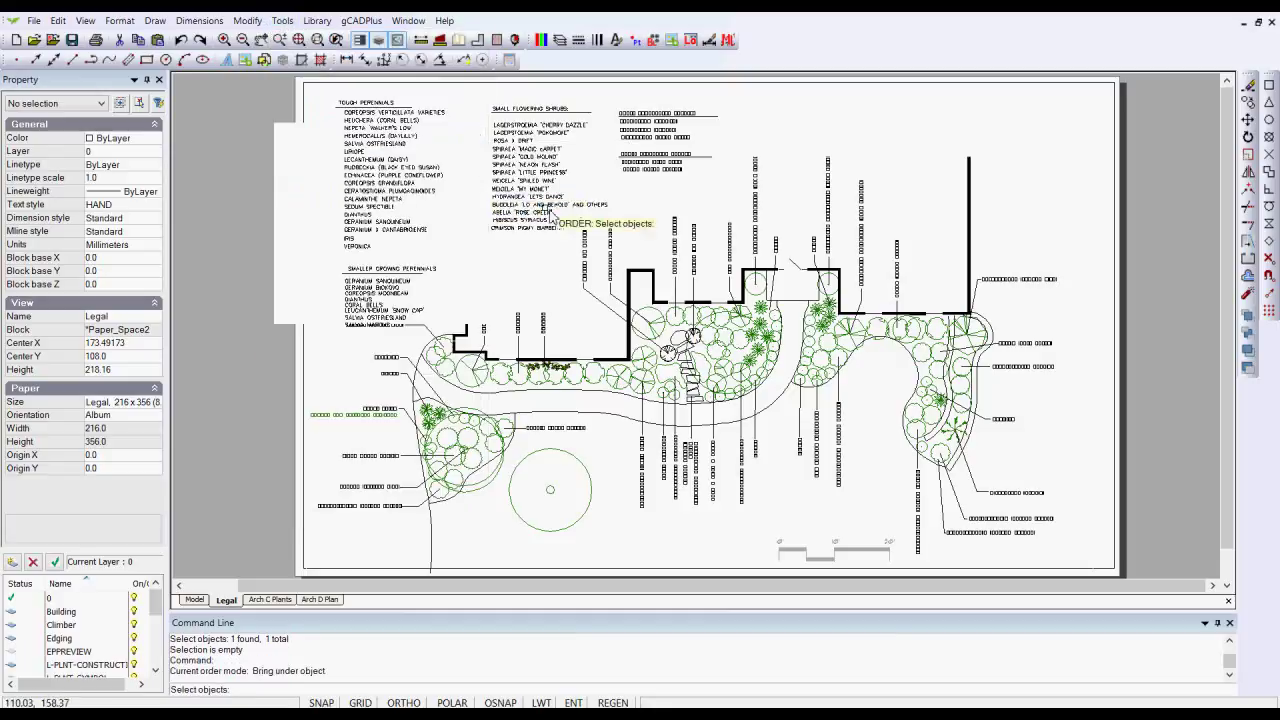
{"action": "left_click", "coordinate": [271, 134]}
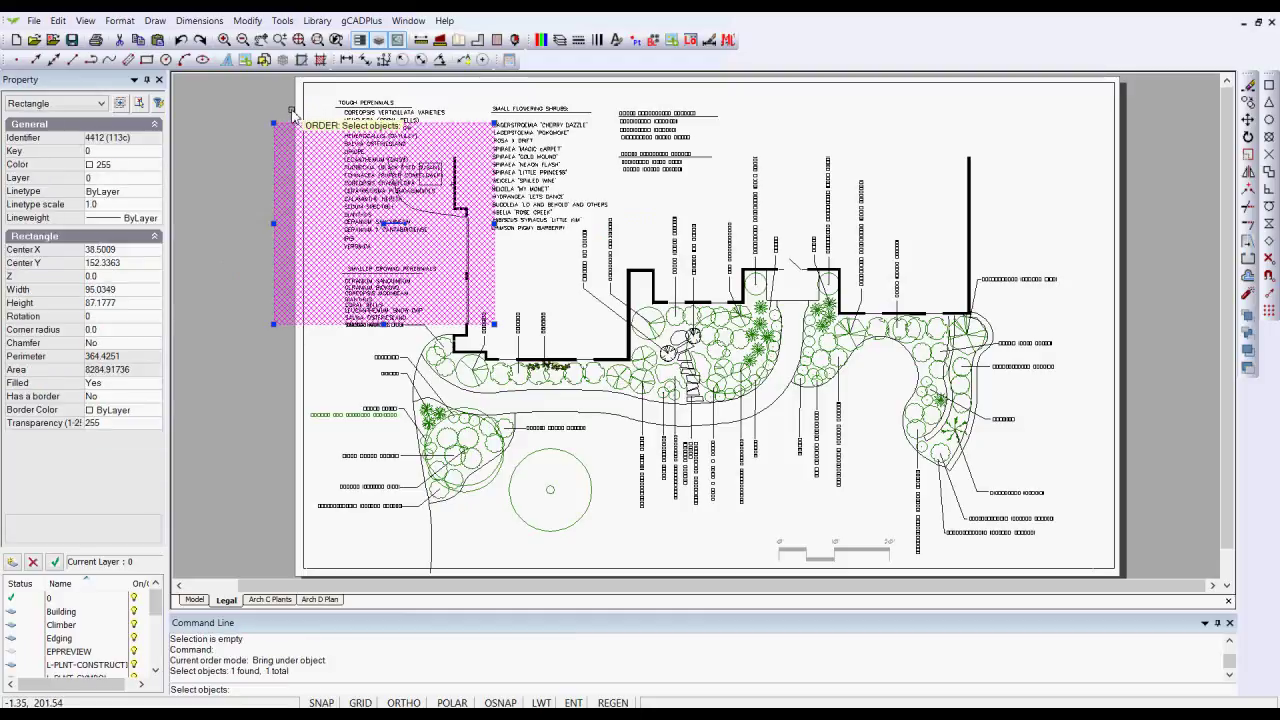
{"action": "key", "text": "Return"}
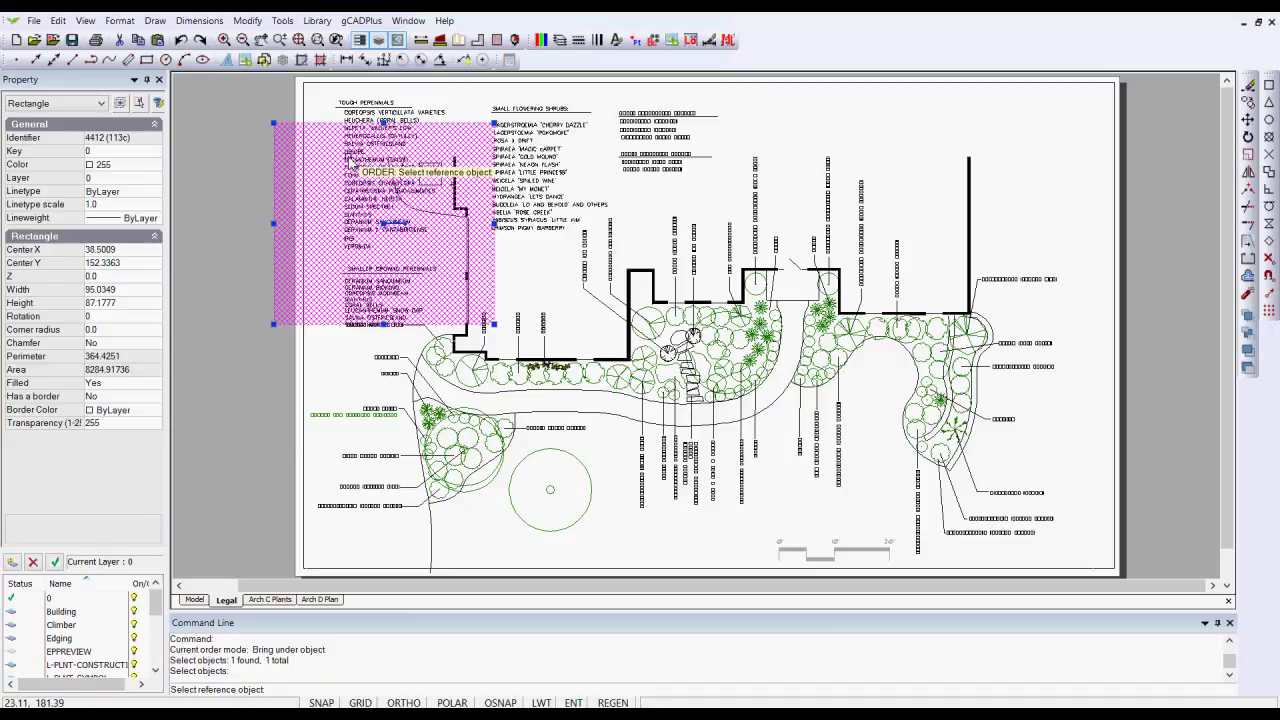
{"action": "left_click", "coordinate": [303, 117]}
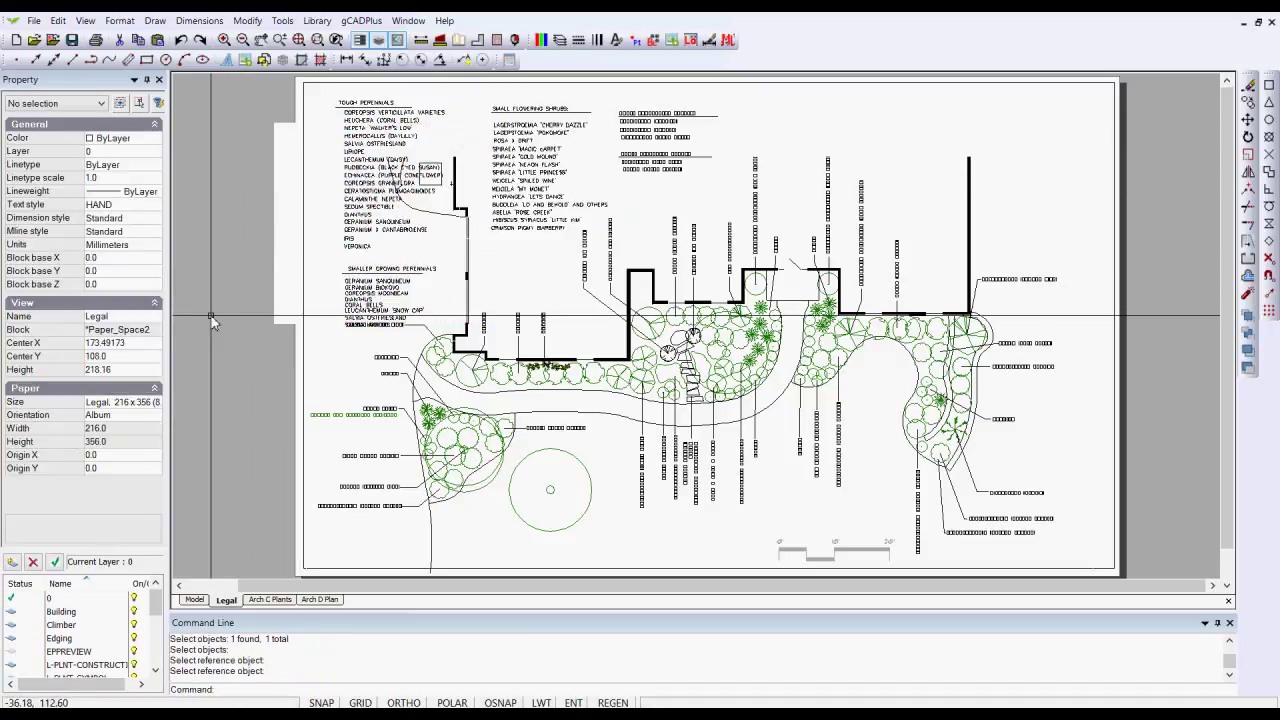
{"action": "scroll", "coordinate": [197, 332], "scroll_direction": "down", "scroll_amount": 1}
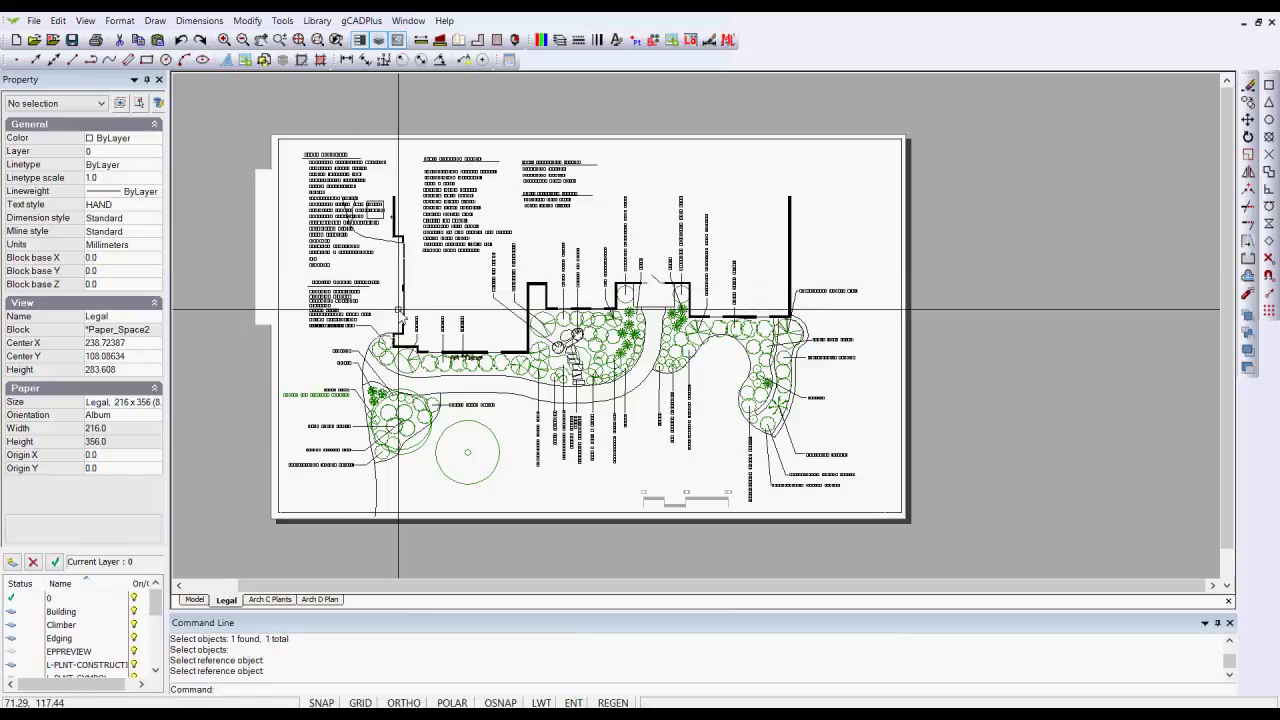
{"action": "scroll", "coordinate": [325, 268], "scroll_direction": "up", "scroll_amount": 2}
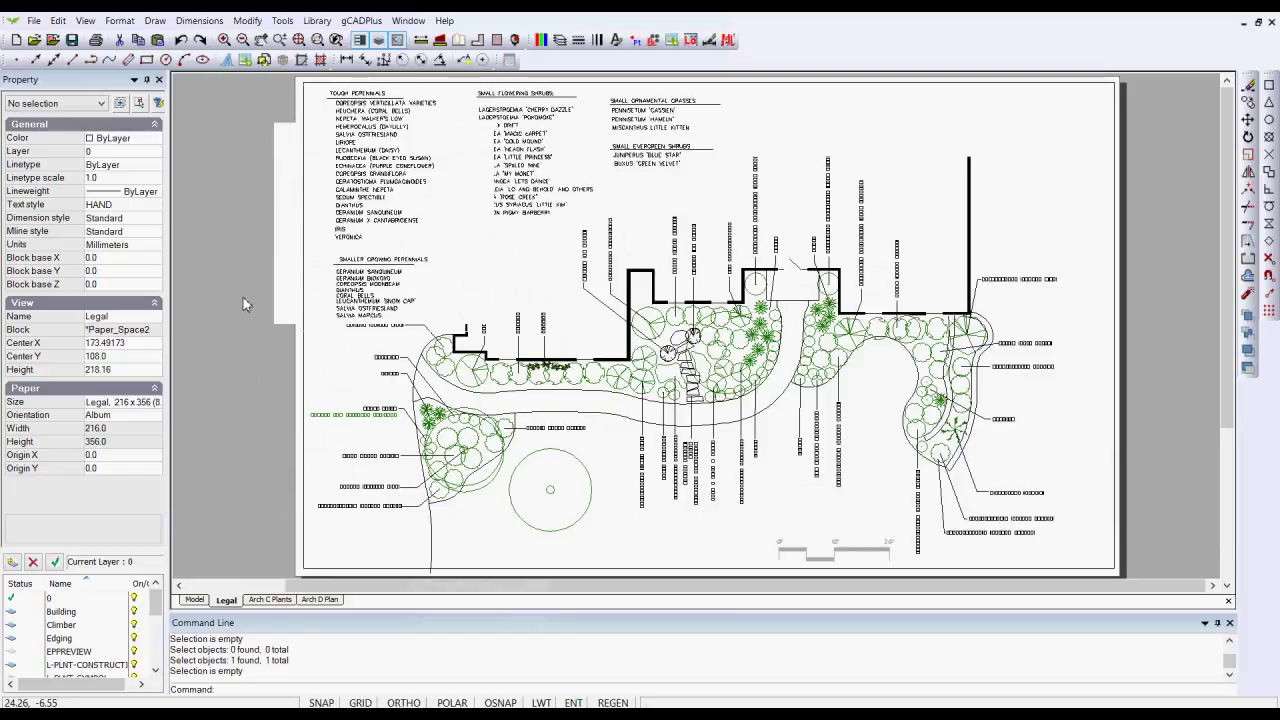
{"action": "left_click", "coordinate": [281, 322]}
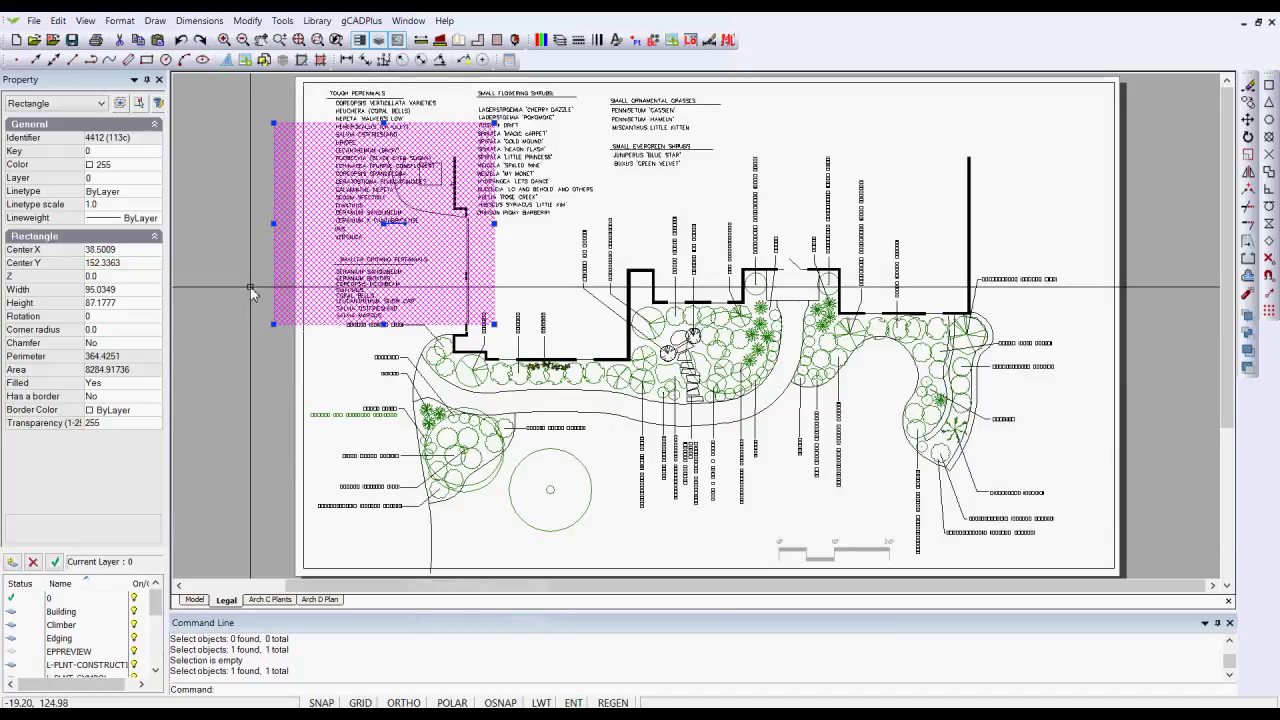
{"action": "left_click", "coordinate": [282, 22]}
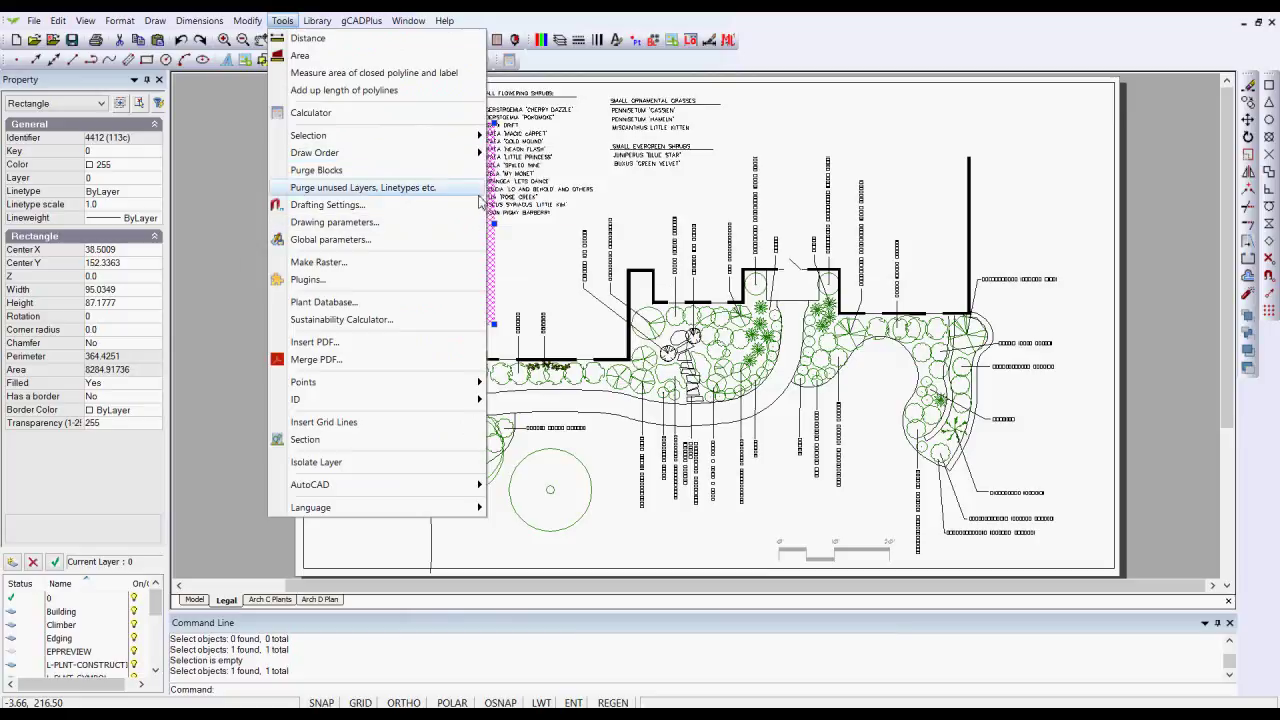
{"action": "key", "text": "Escape"}
{"action": "key", "text": "Escape"}
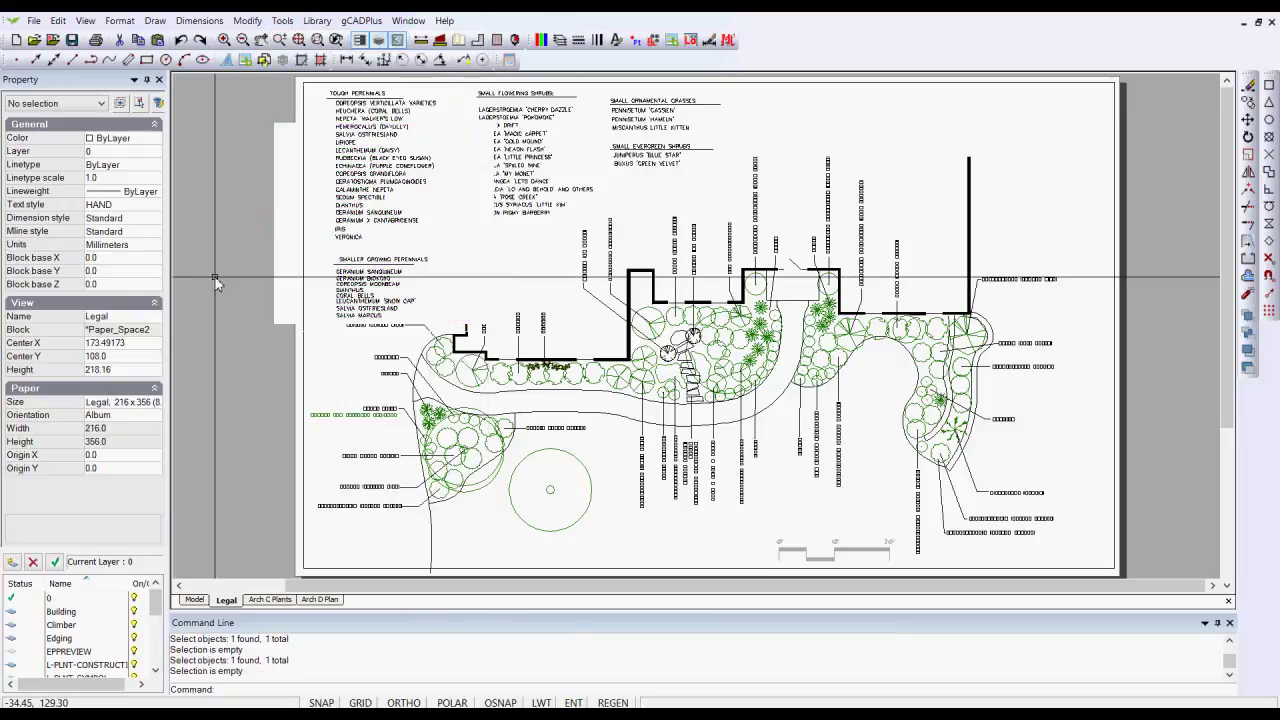